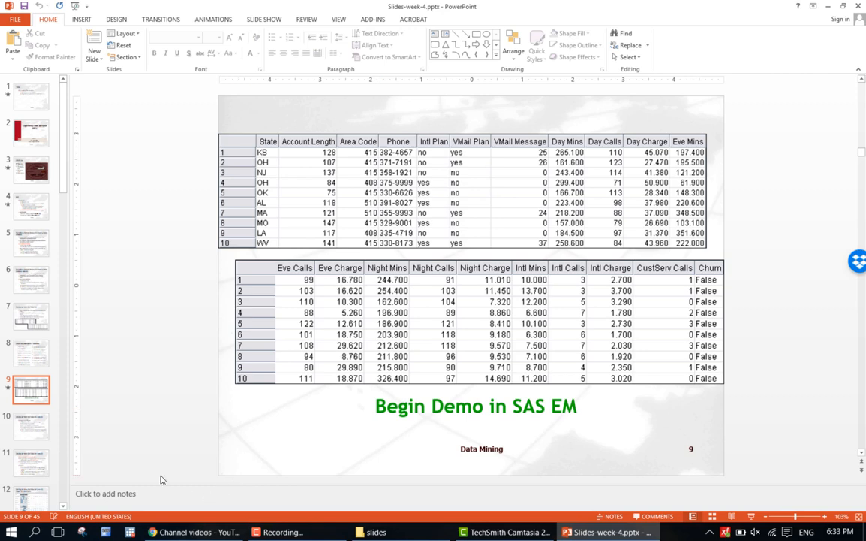
- Switch to SAS Enterprise Miner and create a new project named TelCo in the Documents\SAS-EM server directory
left_click(58, 532)
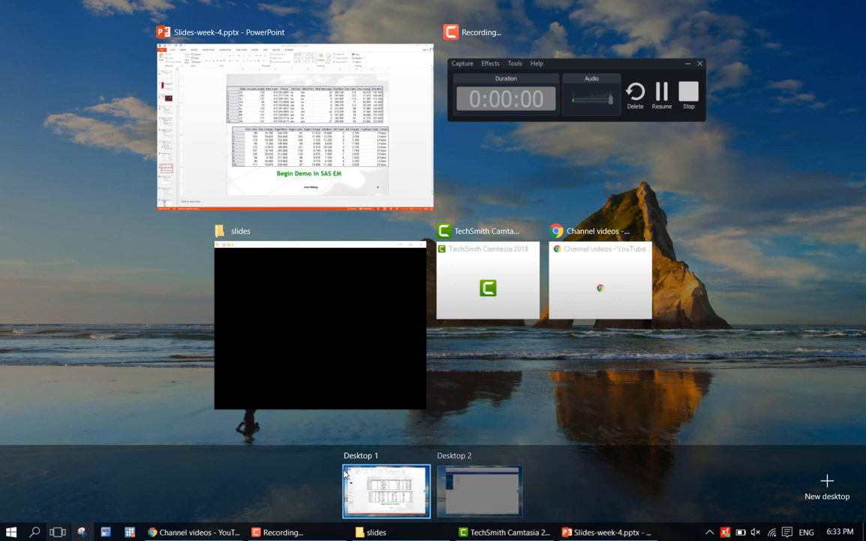
left_click(478, 501)
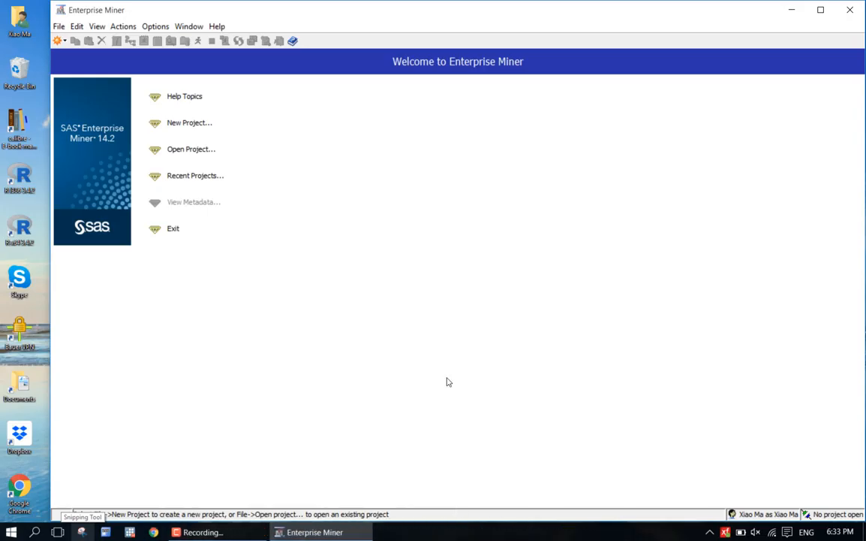
left_click(188, 127)
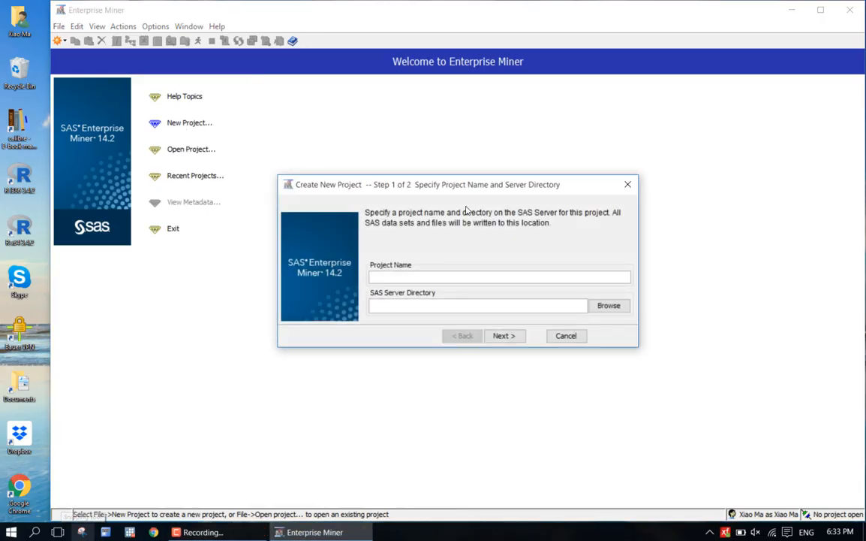
type("TelCo")
left_click(612, 306)
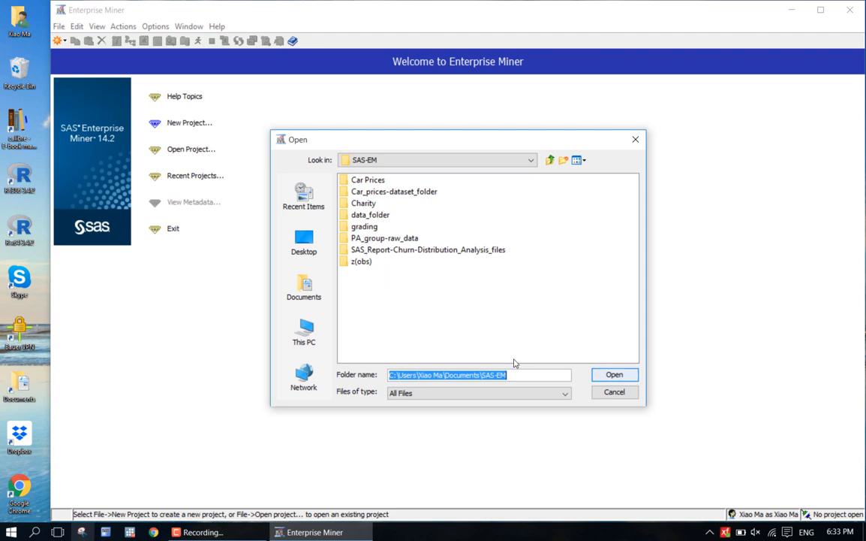
left_click(605, 379)
left_click(620, 313)
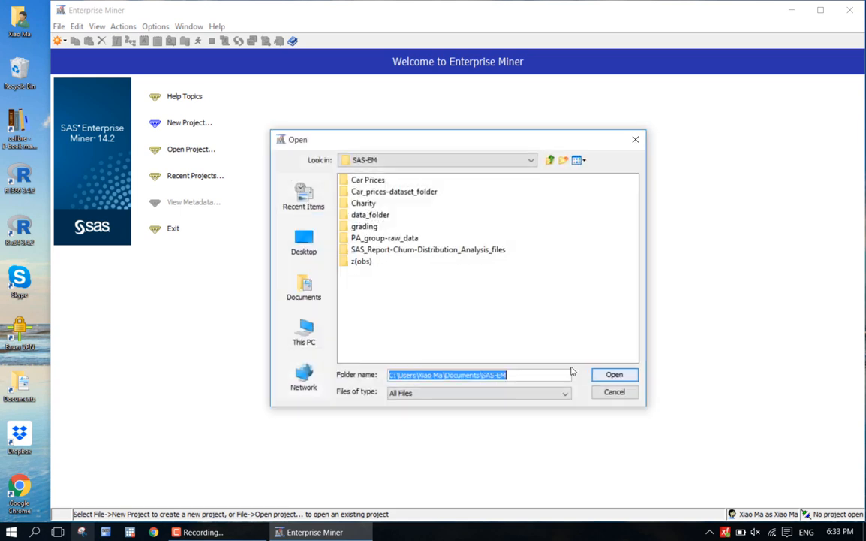
left_click(612, 373)
left_click(513, 341)
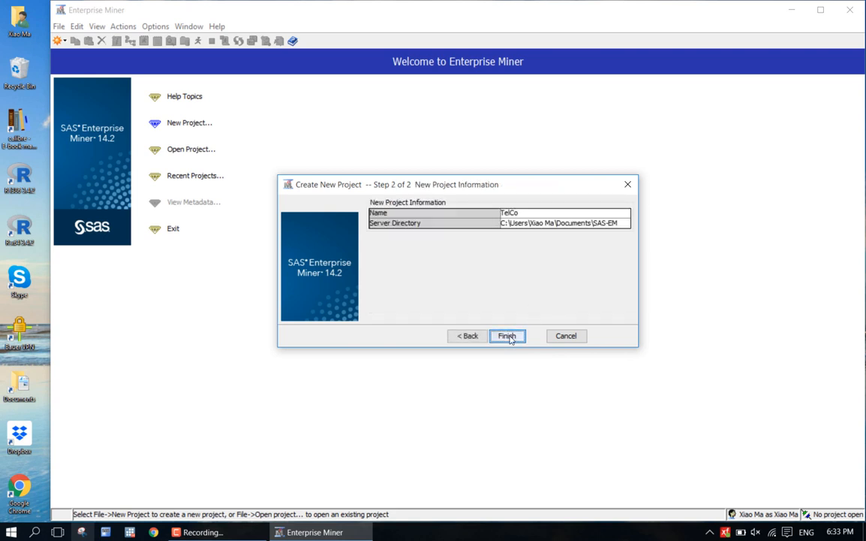
left_click(508, 337)
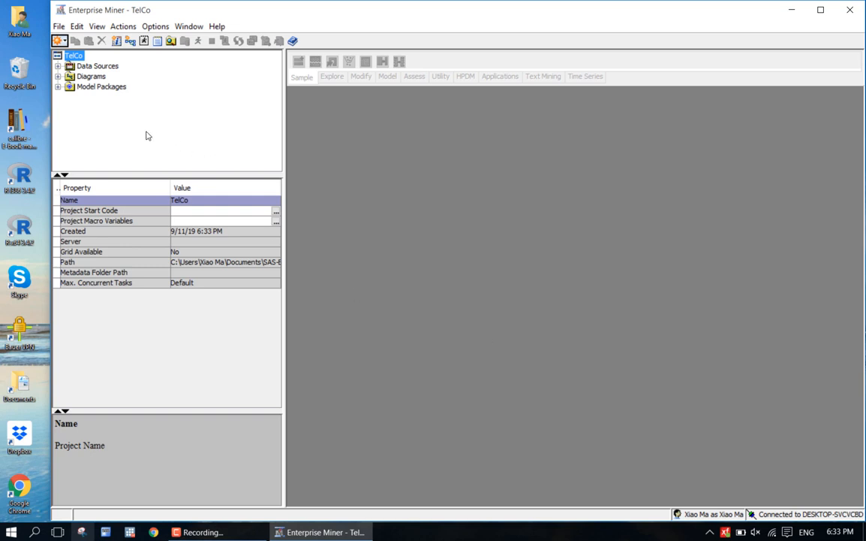
- Create a new library named mylib with its path set to the Documents\SAS-EM folder
left_click(58, 66)
left_click(58, 26)
mouse_move(86, 43)
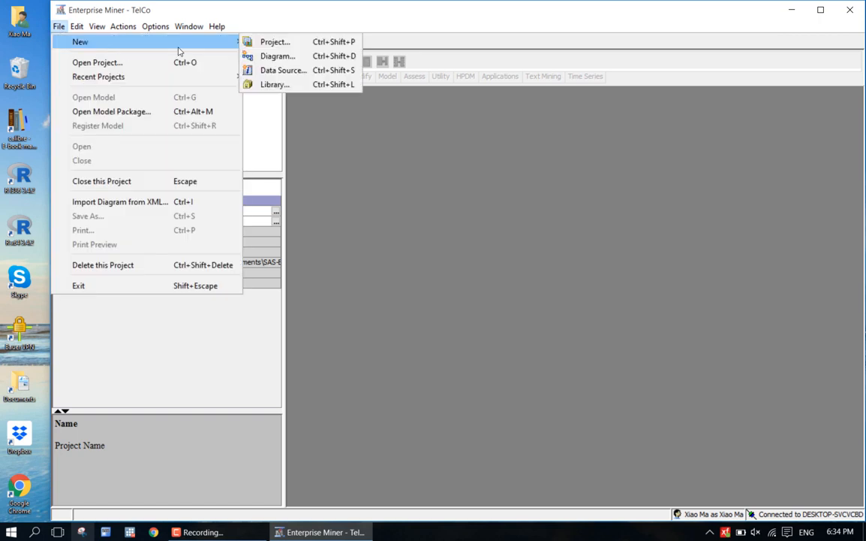
left_click(273, 84)
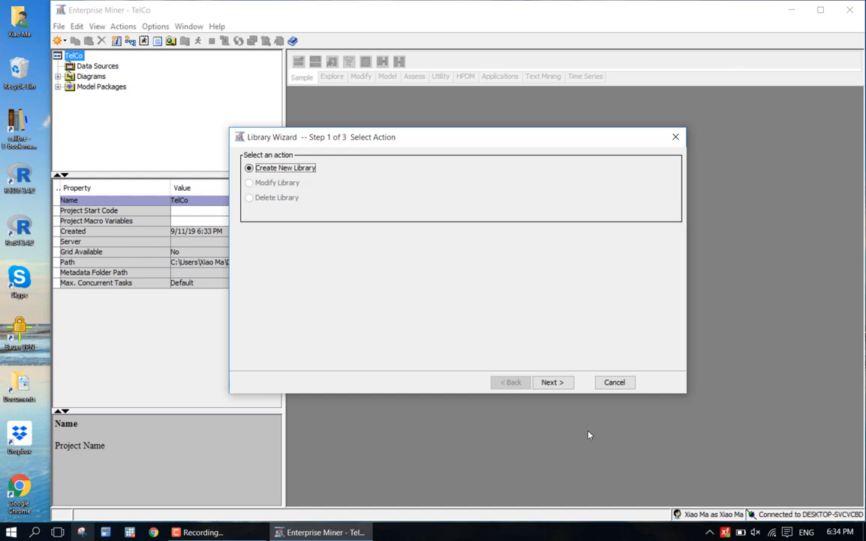
left_click(552, 382)
type("myl")
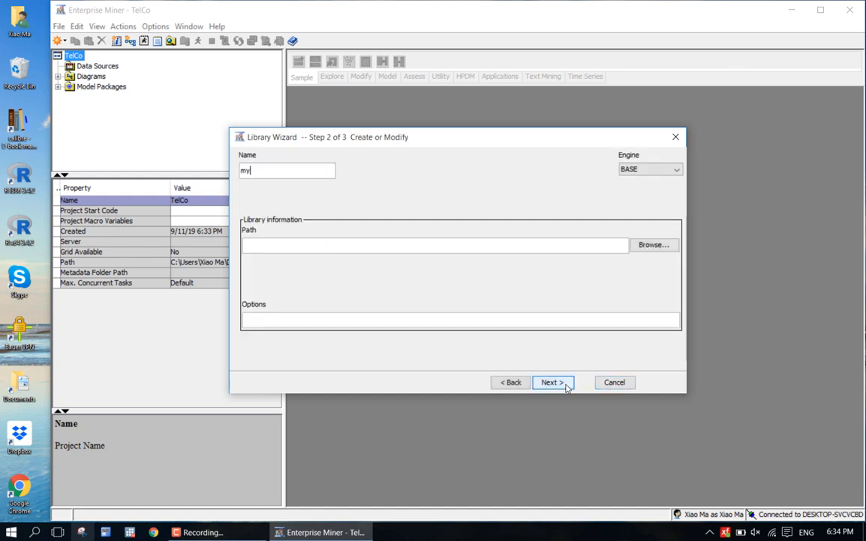
type("ib")
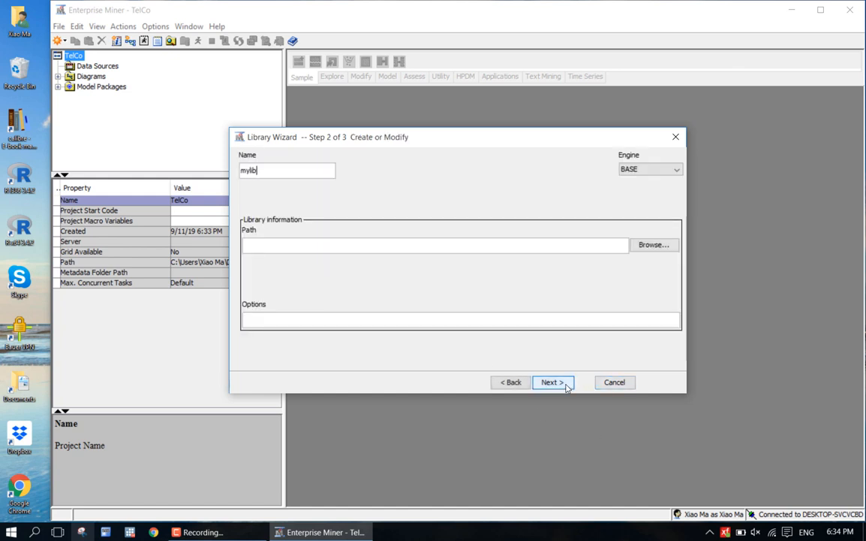
left_click(643, 248)
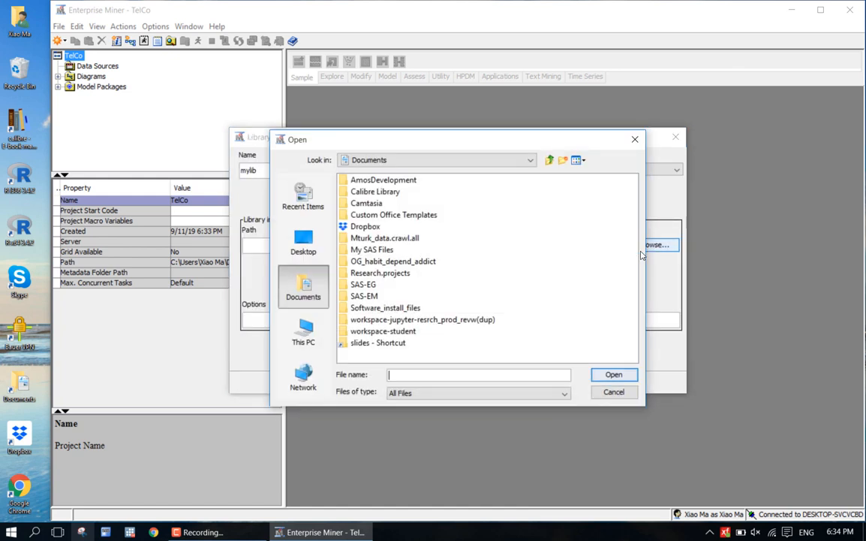
double_click(364, 296)
key("Return")
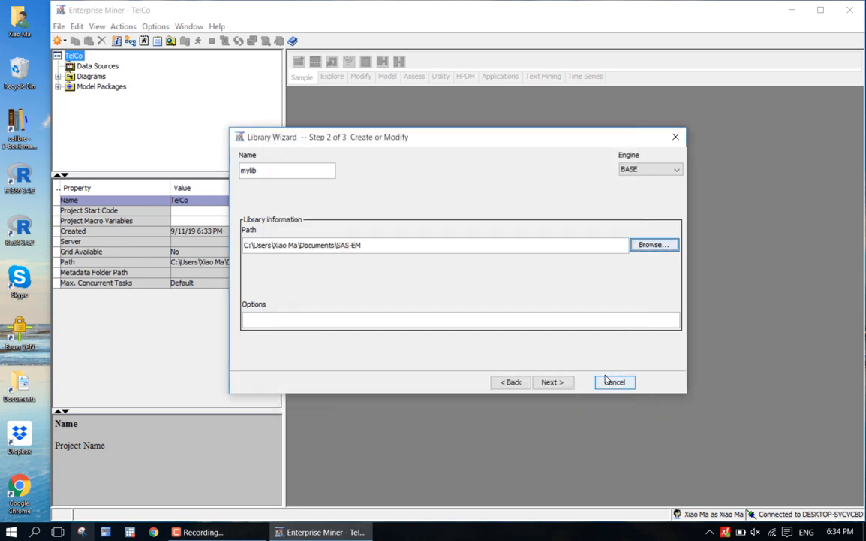
left_click(553, 382)
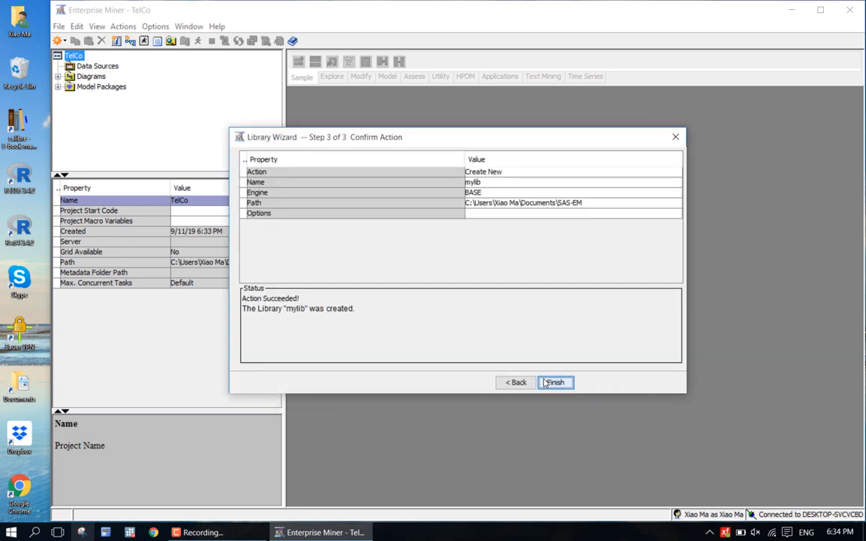
left_click(554, 383)
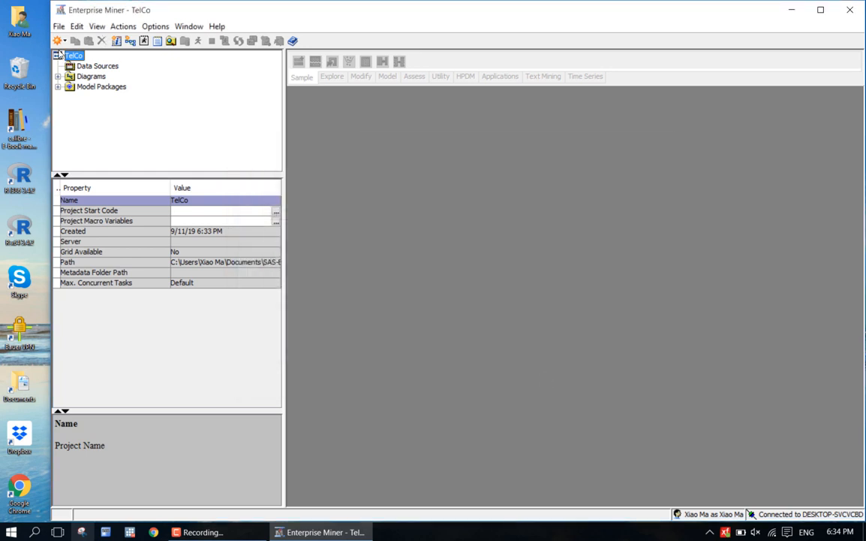
- Start a new data source from a SAS table, using the Churn table in the Mylib library
left_click(57, 29)
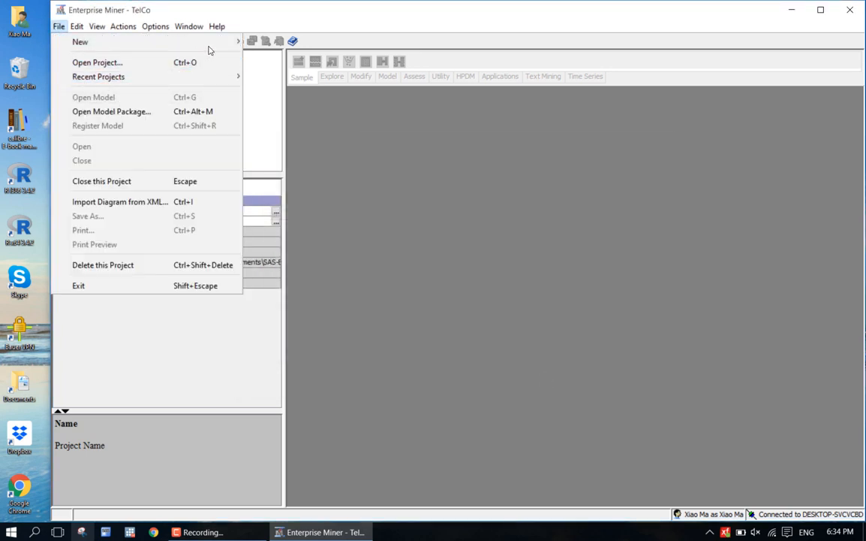
mouse_move(222, 47)
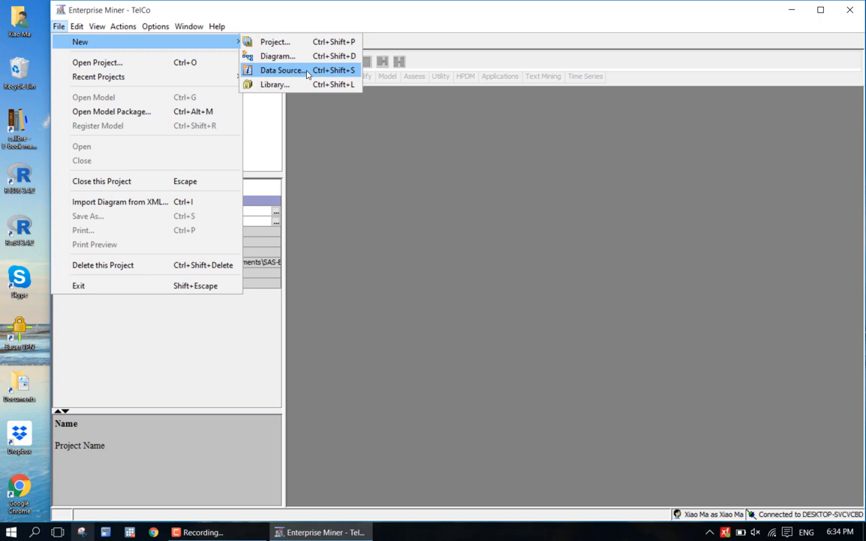
left_click(275, 69)
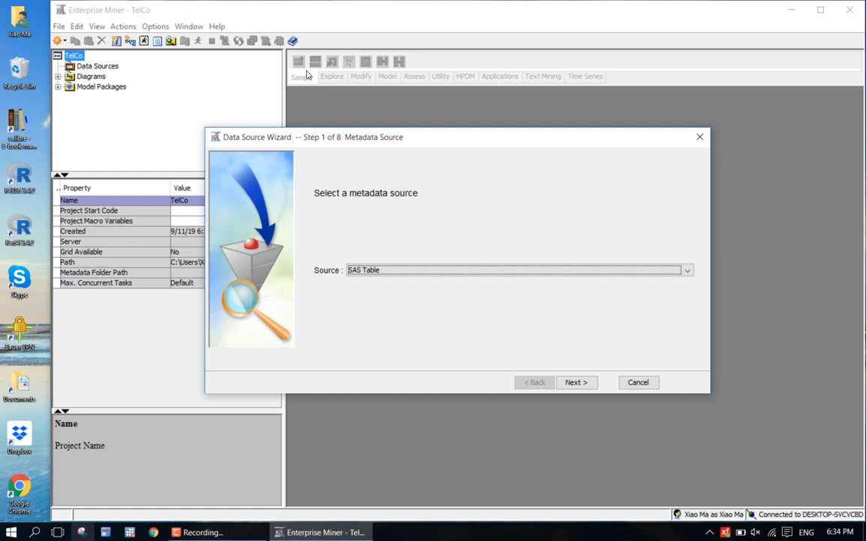
left_click(575, 382)
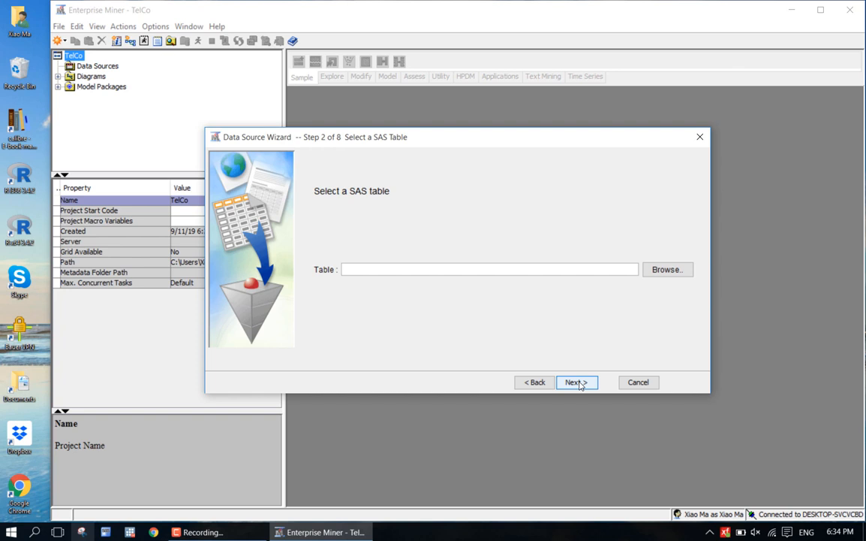
left_click(576, 383)
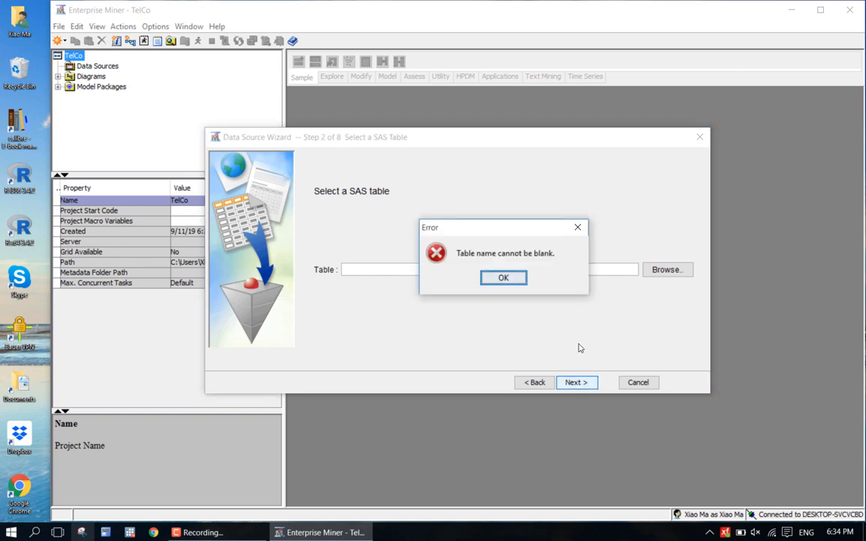
left_click(512, 277)
left_click(654, 269)
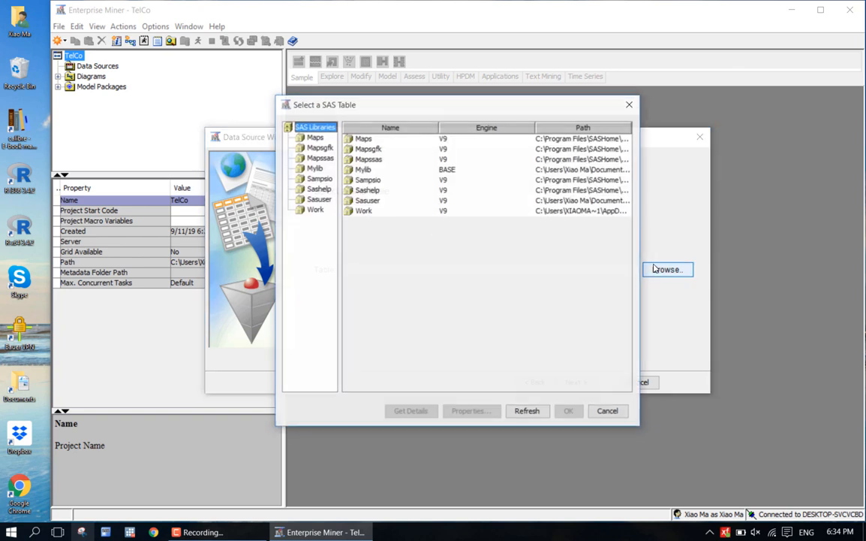
left_click(314, 169)
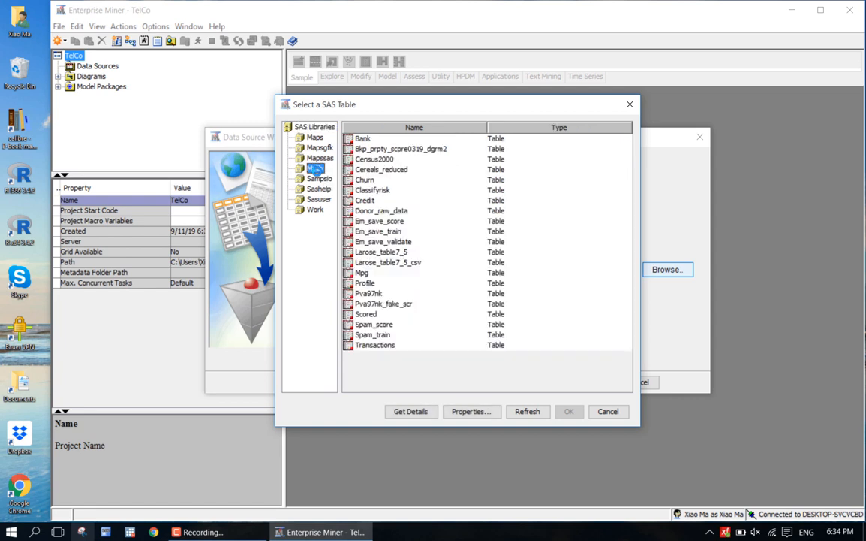
left_click(365, 180)
left_click(568, 411)
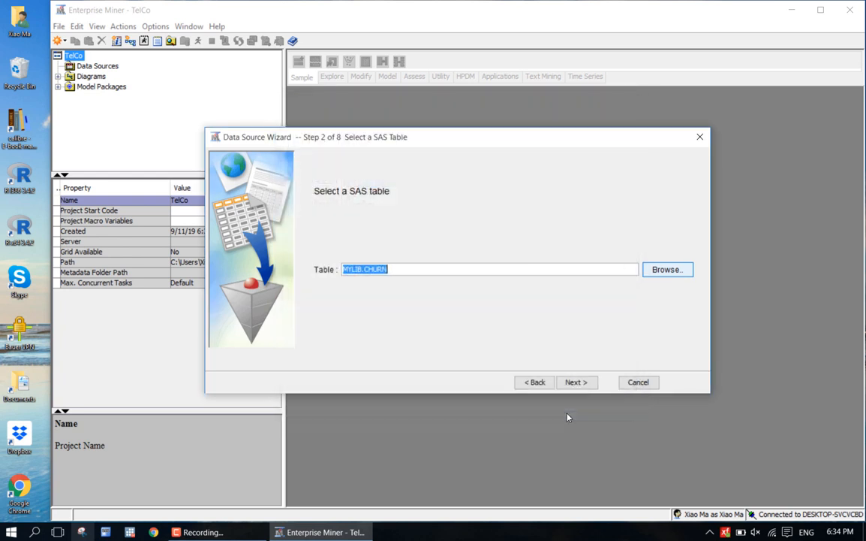
left_click(575, 387)
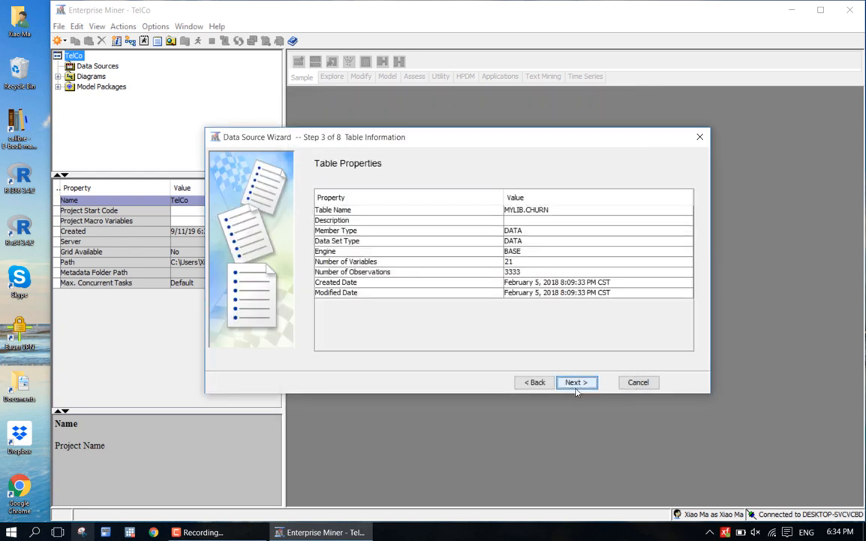
- Select the Advanced metadata advisor for the data source and open its customization options
left_click(576, 382)
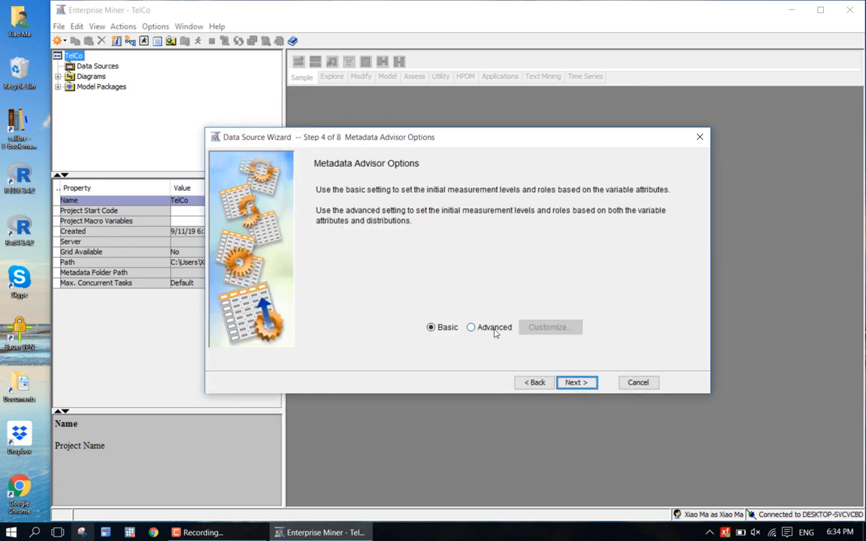
left_click(493, 327)
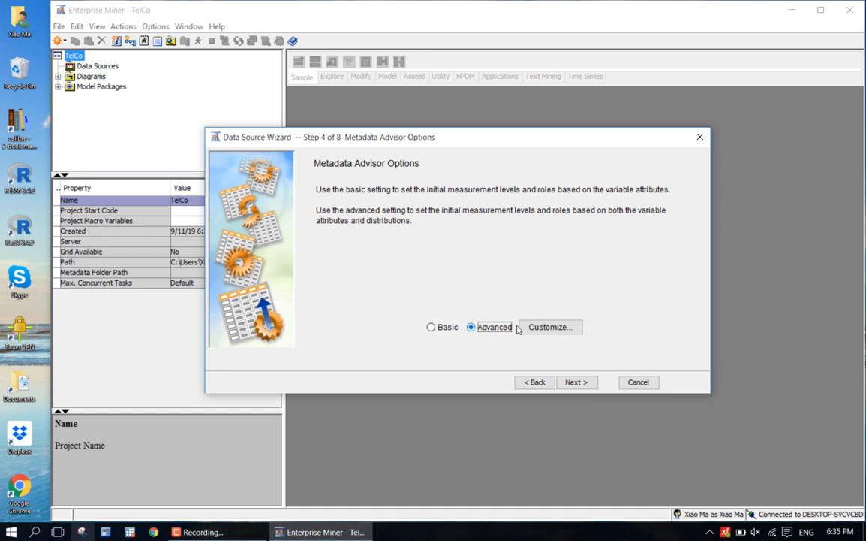
left_click(545, 328)
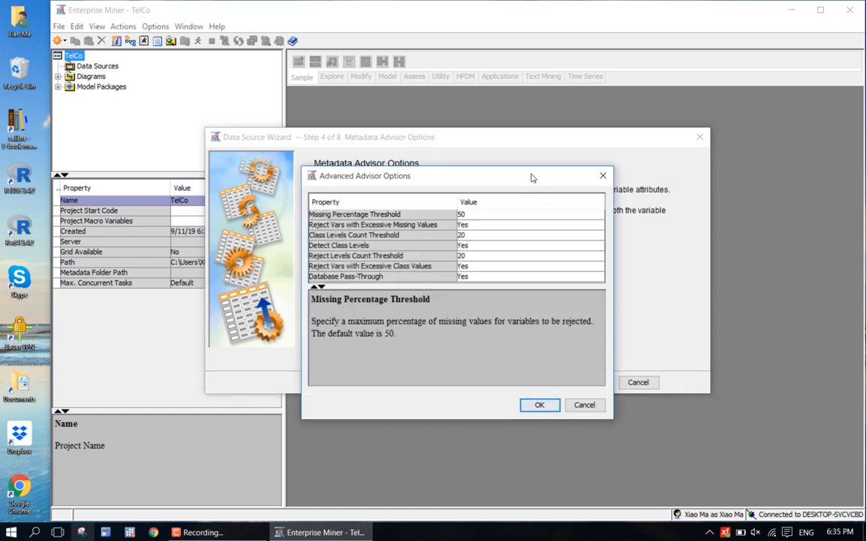
left_click_drag(530, 176, 463, 4)
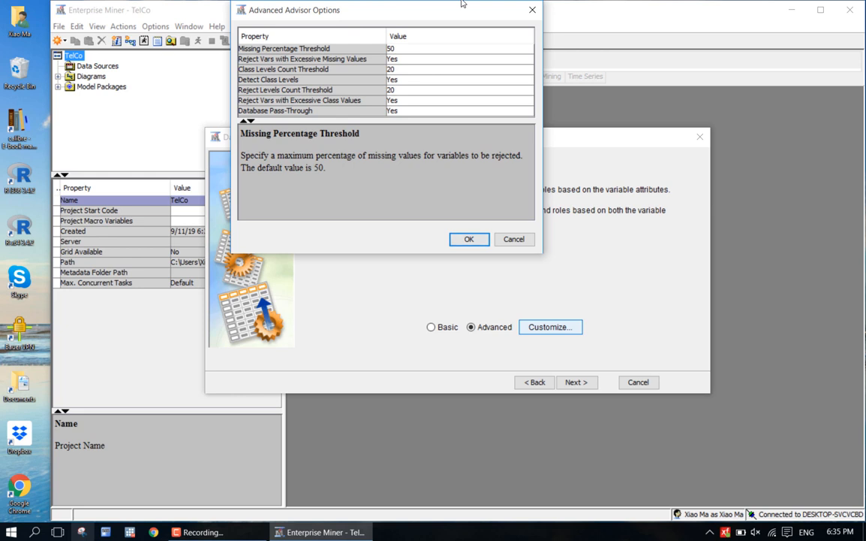
- Set the Missing Percentage Threshold to 30, Class Levels Count Threshold to 10 and Reject Levels Count Threshold to 100
left_click(397, 48)
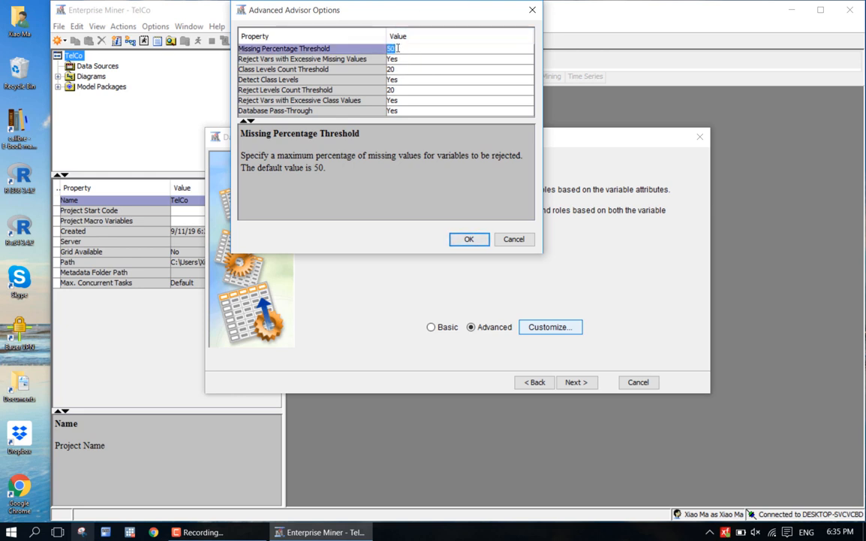
type("30")
left_click(406, 69)
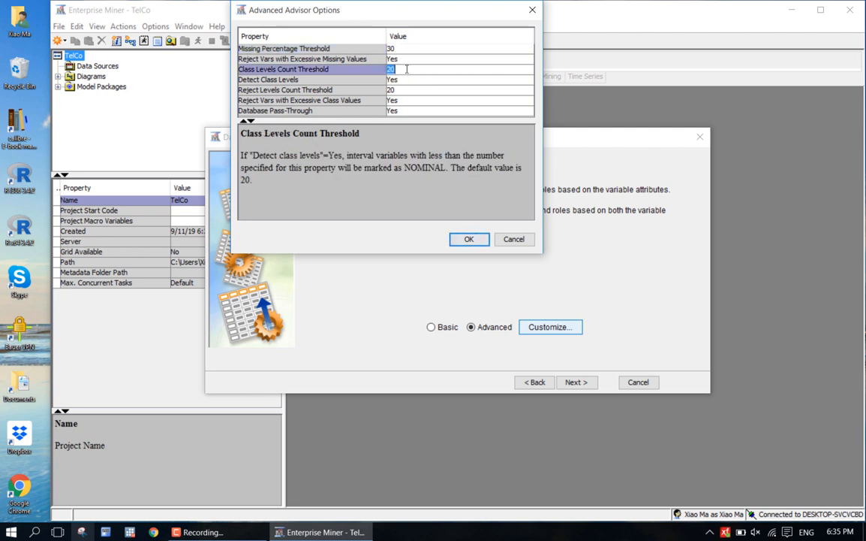
type("10")
left_click(402, 90)
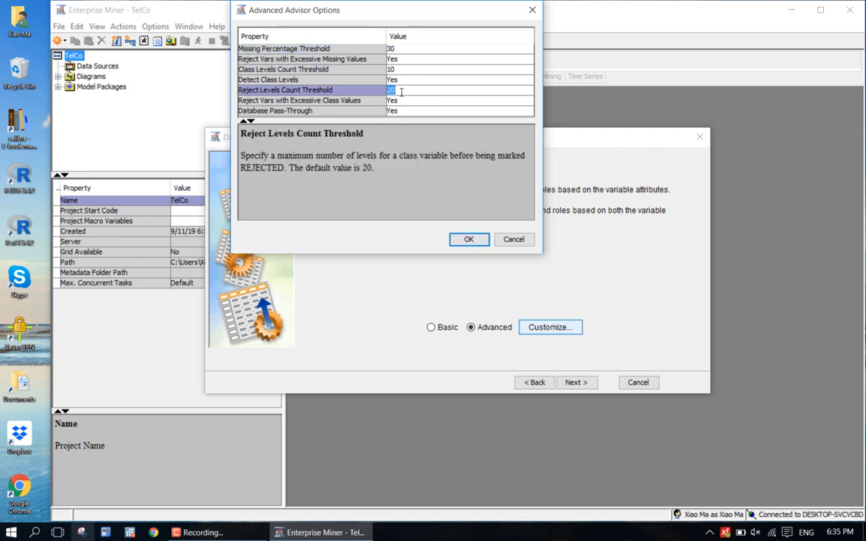
type("100")
left_click(399, 145)
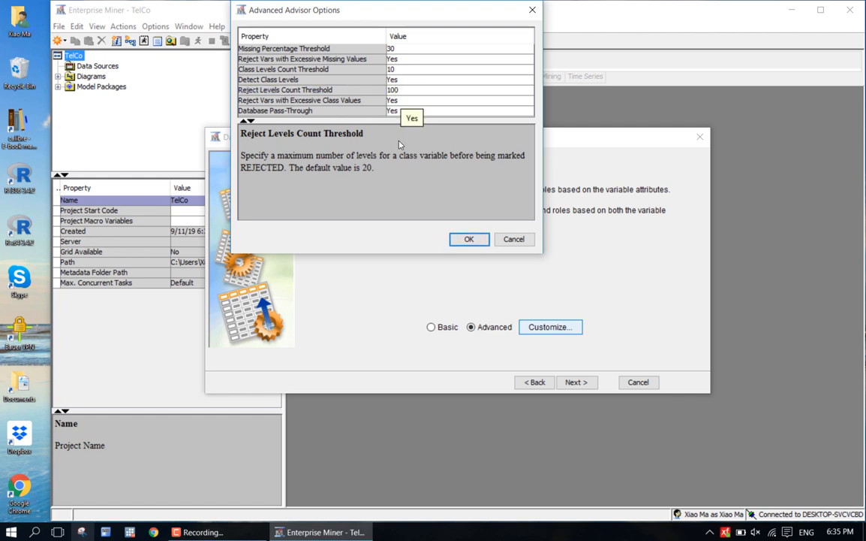
- Examine the descriptions of the Missing Percentage Threshold and Class Levels Count Threshold properties
left_click_drag(437, 120, 433, 148)
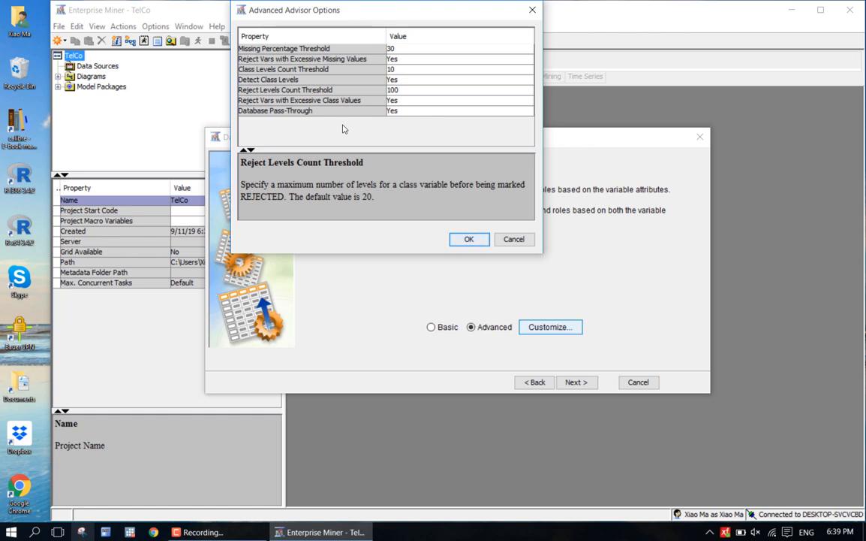
left_click(350, 50)
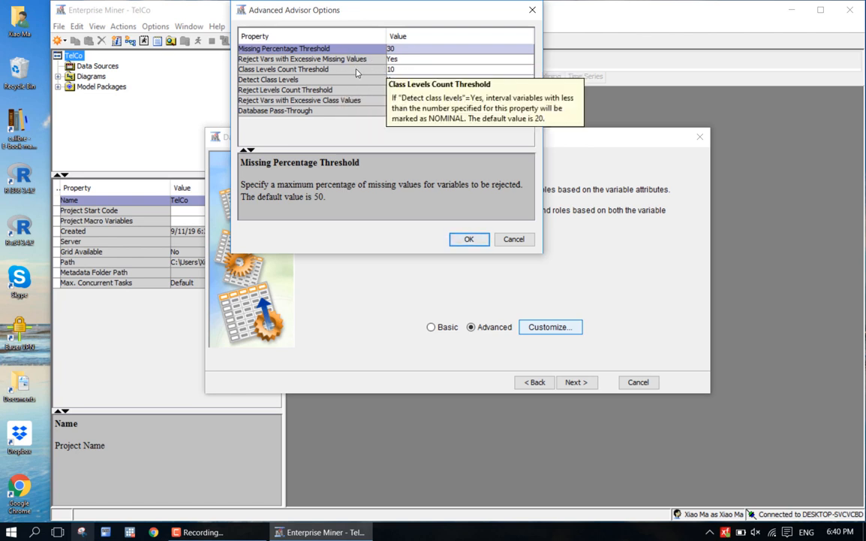
left_click(350, 70)
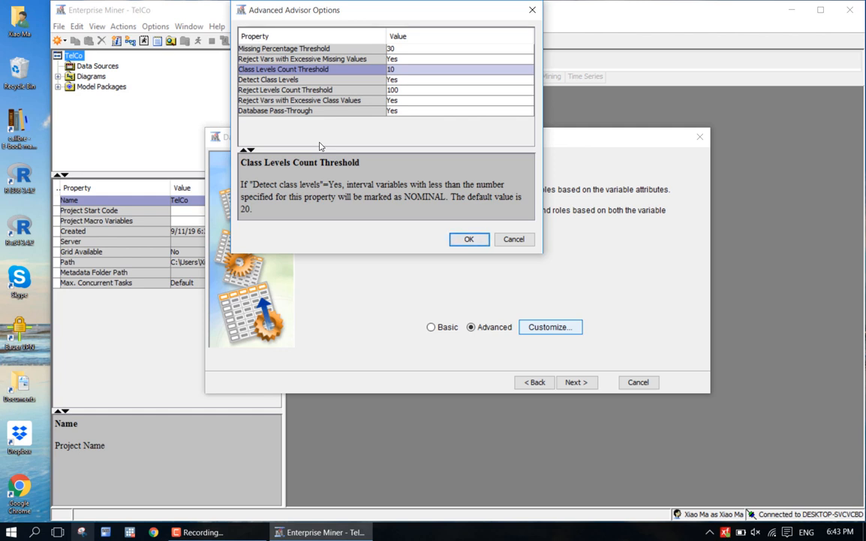
- Check the Reject Levels Count Threshold description, accept the advanced advisor options and continue to the column metadata in an enlarged wizard window
left_click(345, 91)
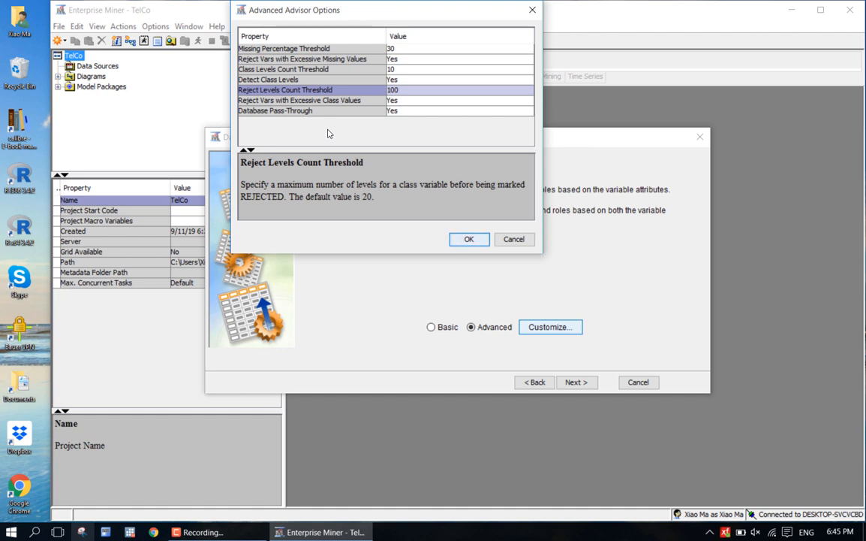
left_click(467, 240)
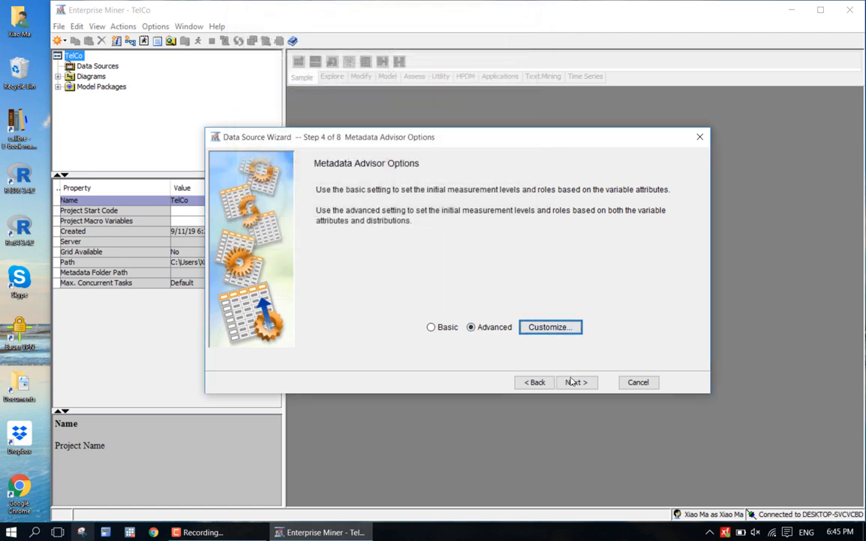
left_click(574, 383)
left_click(575, 382)
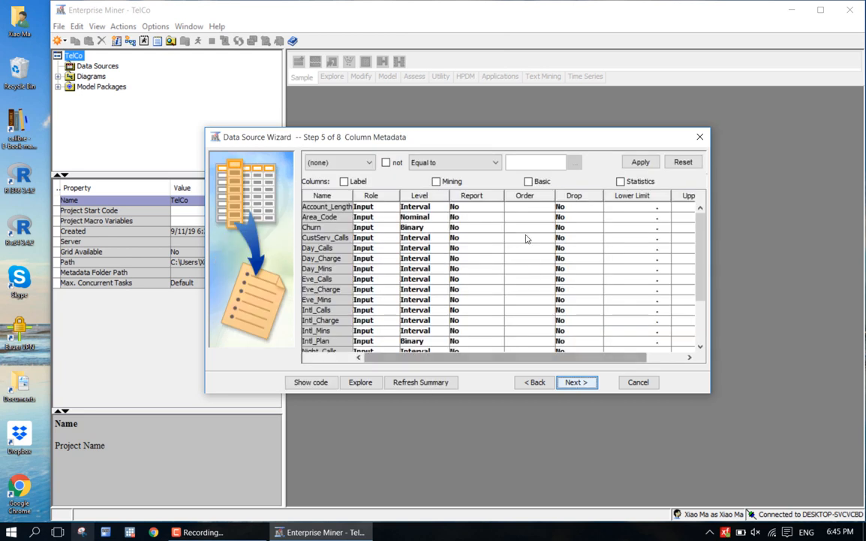
double_click(552, 129)
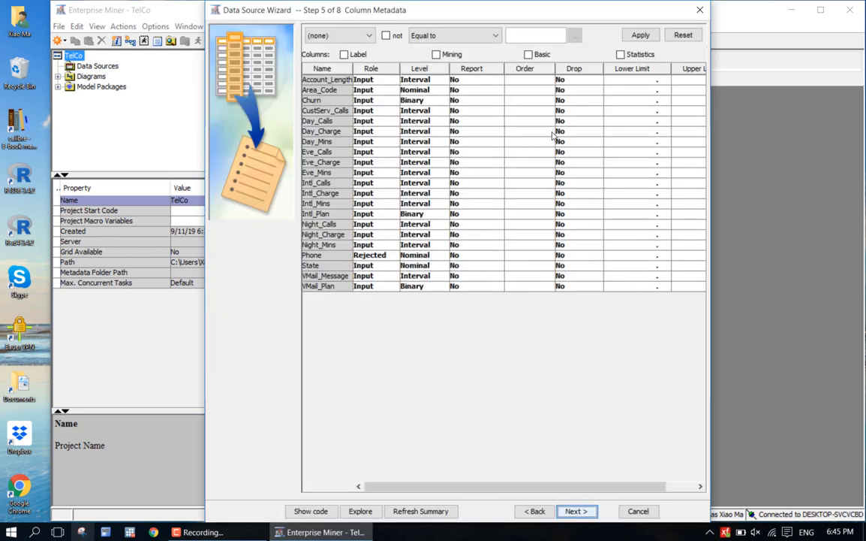
- Set the role of the Phone variable to ID and widen the Name column to show full variable names
left_click(327, 256)
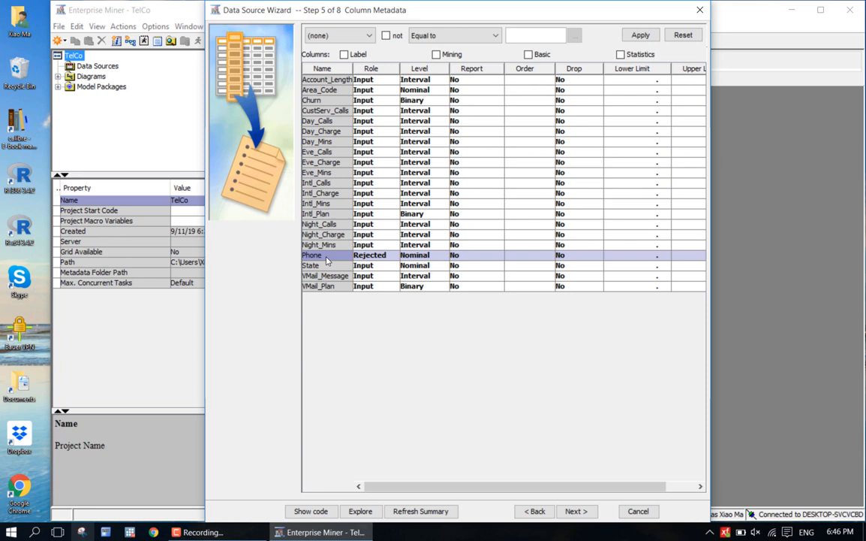
left_click(371, 256)
left_click(379, 277)
left_click_drag(354, 69, 381, 68)
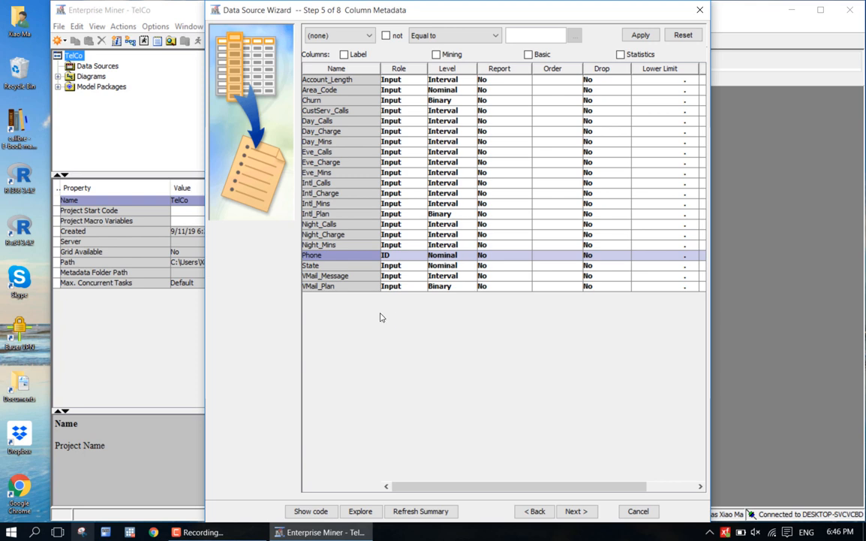
- Set the role of the Churn variable to Target and the level of Area_Code to Interval
left_click(407, 100)
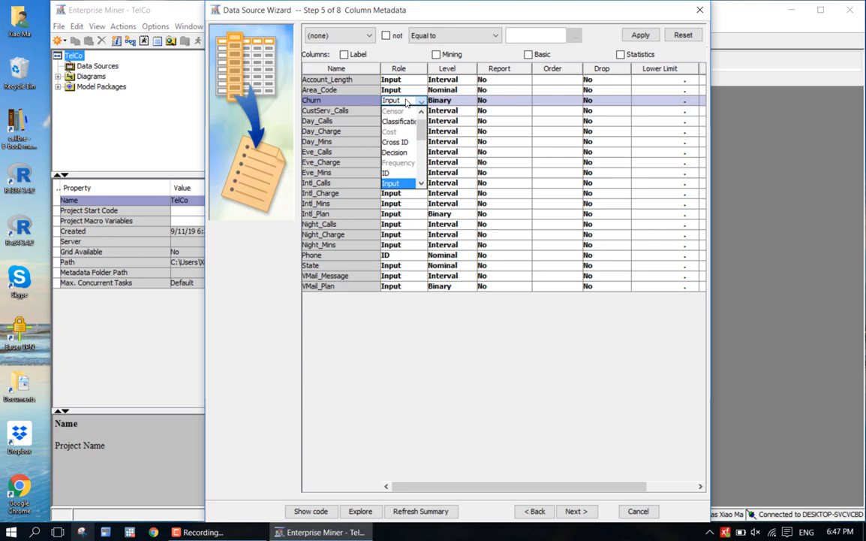
left_click(422, 152)
left_click_drag(423, 152, 422, 165)
left_click(392, 162)
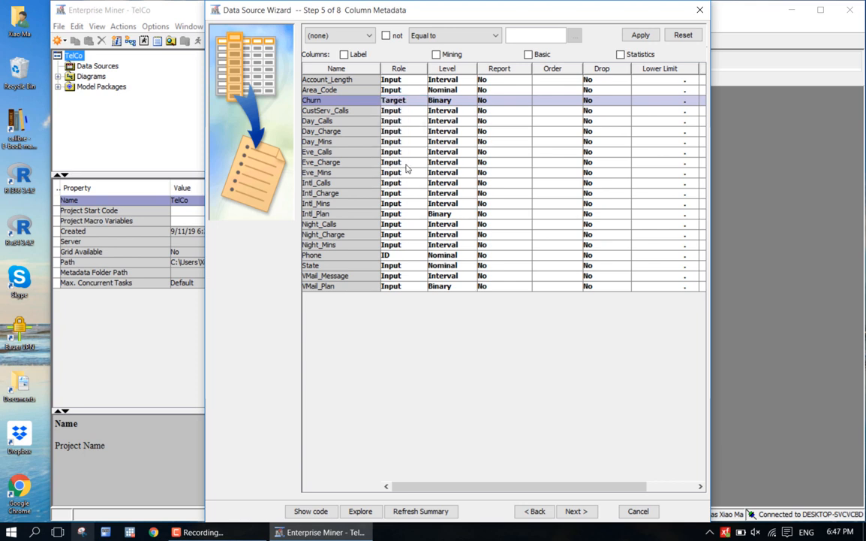
left_click(467, 91)
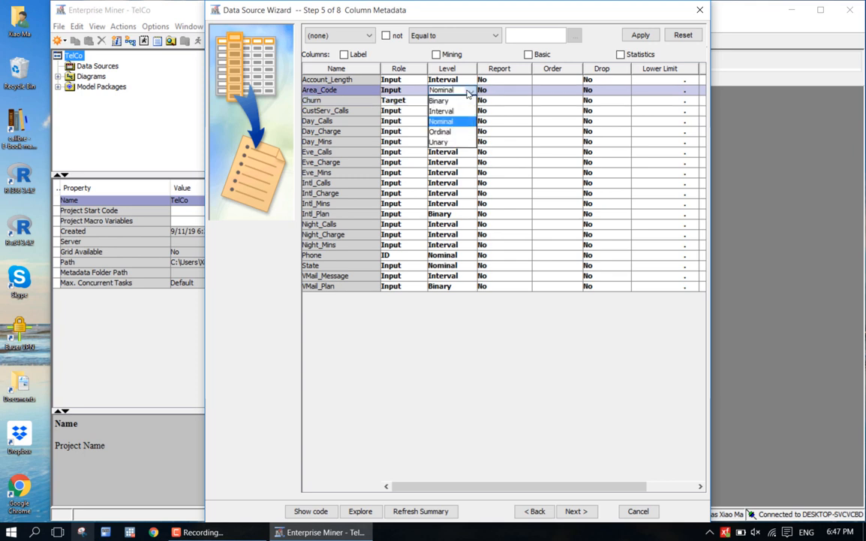
left_click(465, 111)
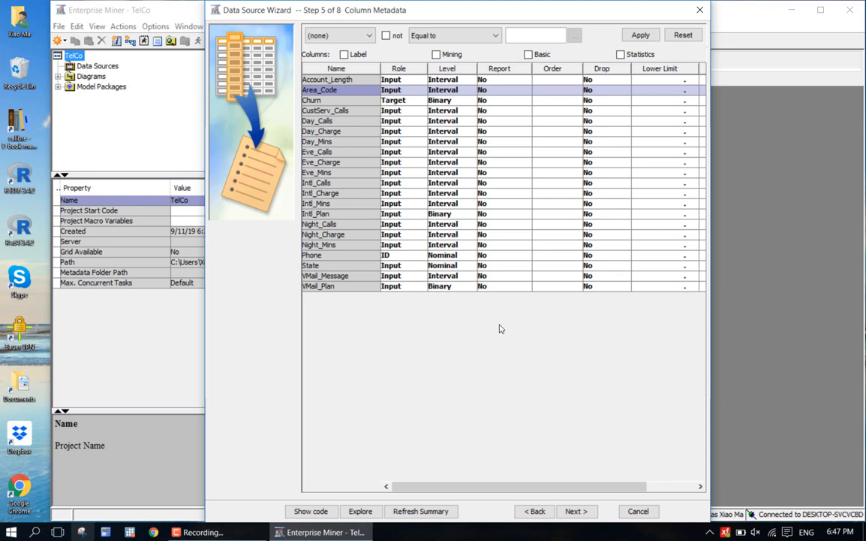
- Complete the data source without decision processing, keeping the name CHURN and the role Raw
left_click(575, 510)
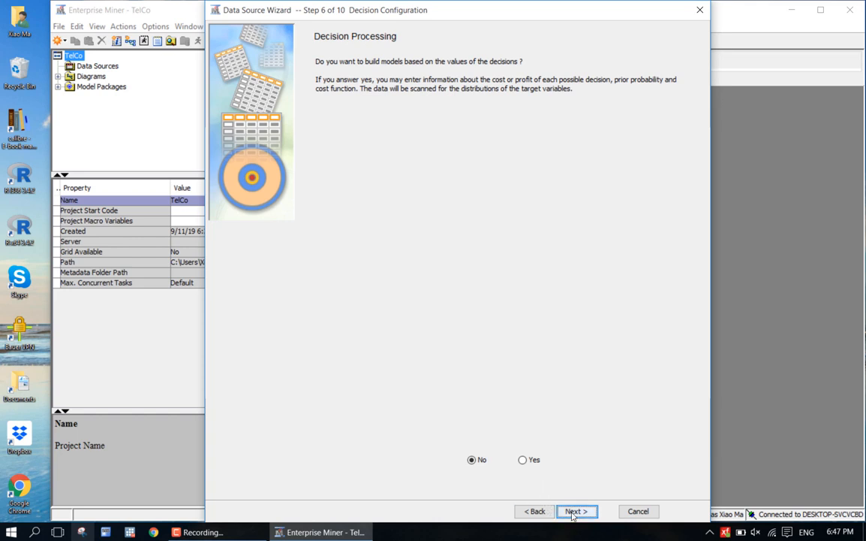
left_click(574, 512)
left_click(573, 512)
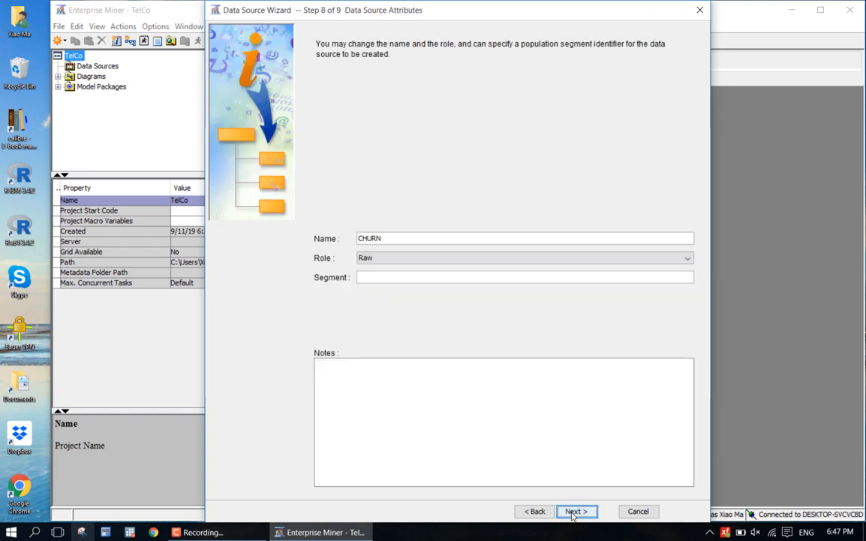
left_click(574, 512)
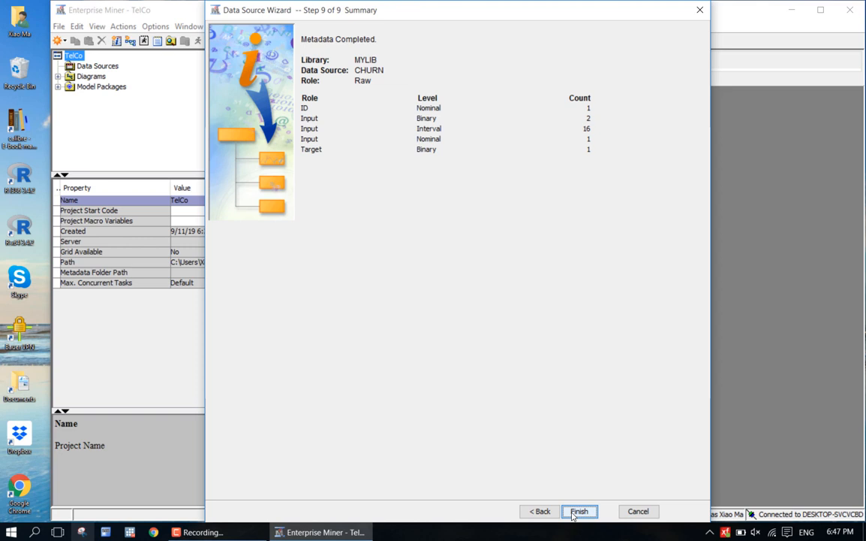
left_click(574, 512)
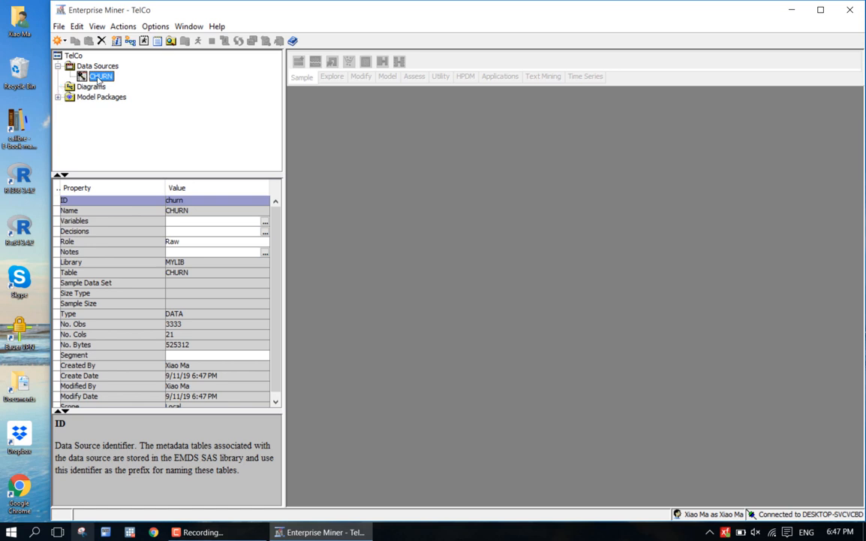
- Create a new diagram named eda and place the CHURN data source near the start of its workspace
right_click(90, 87)
left_click(113, 97)
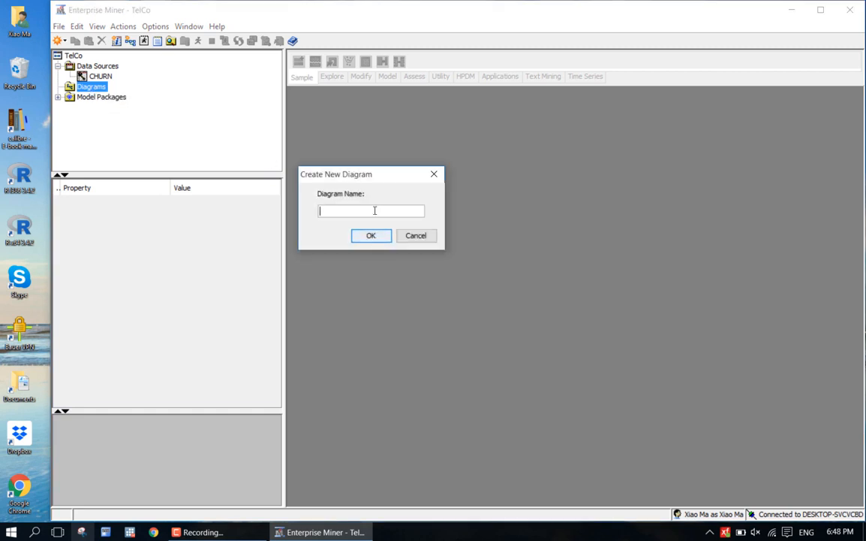
type("eda")
left_click(381, 238)
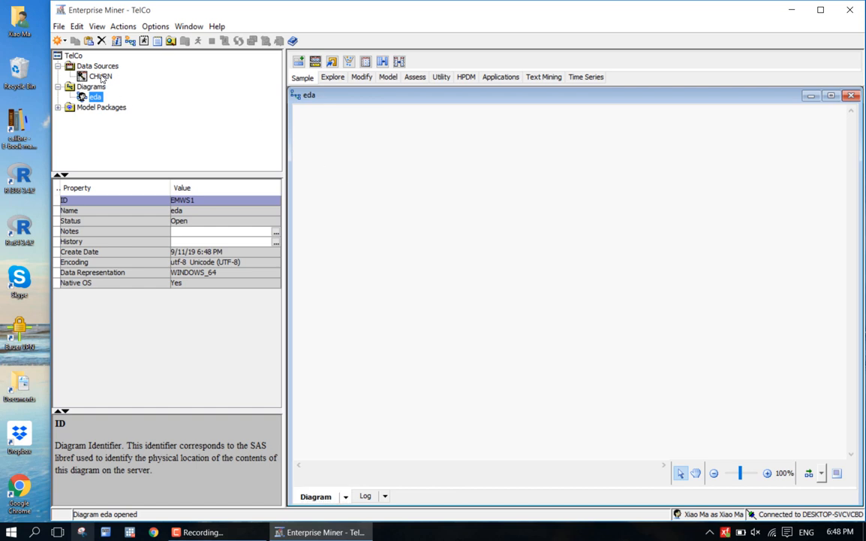
left_click_drag(98, 76, 326, 150)
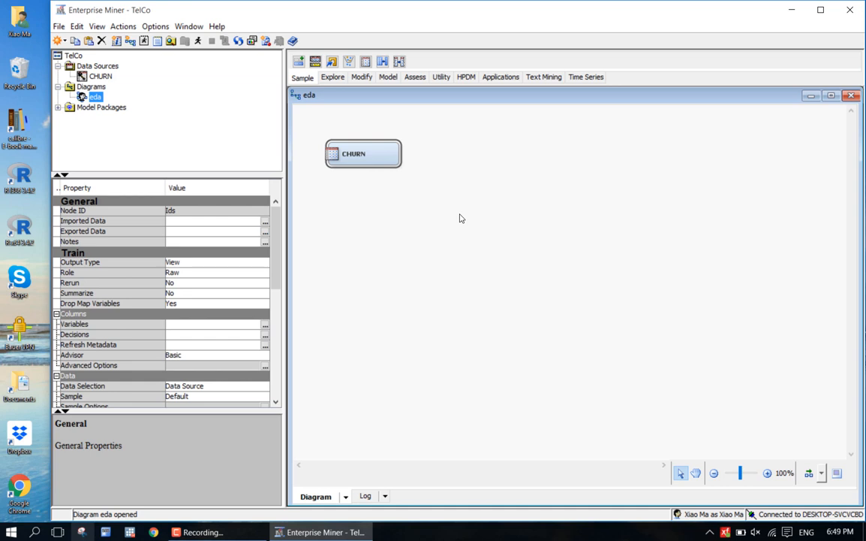
left_click(452, 217)
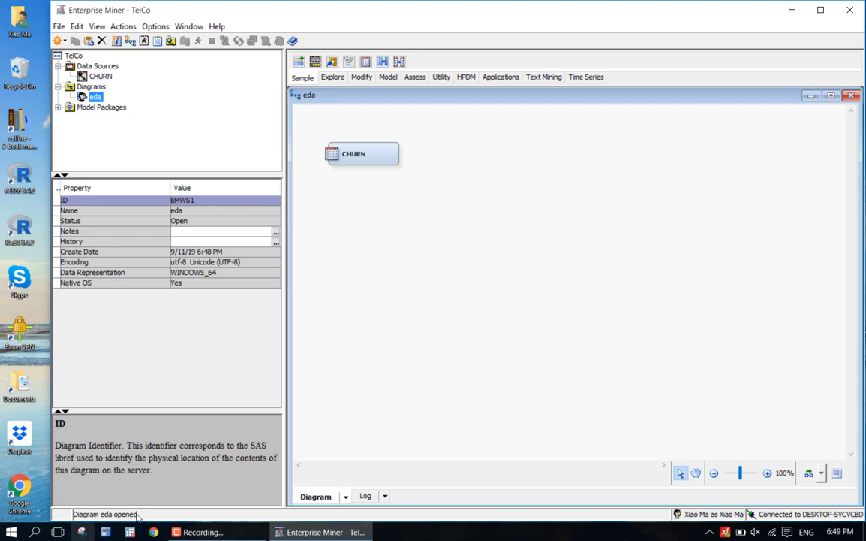
- Switch to the Slides-week-4.pptx presentation in PowerPoint and review the Churn variables, sample data and data set insights slides
left_click(58, 532)
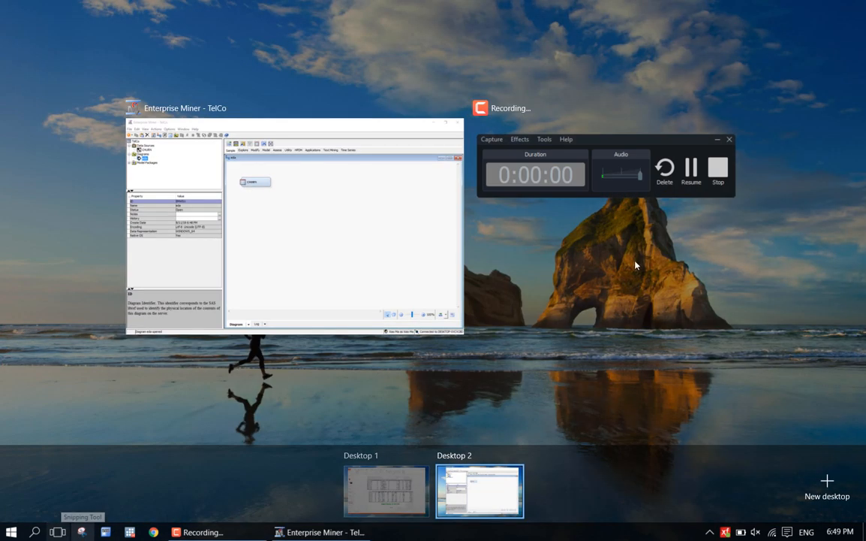
left_click(379, 492)
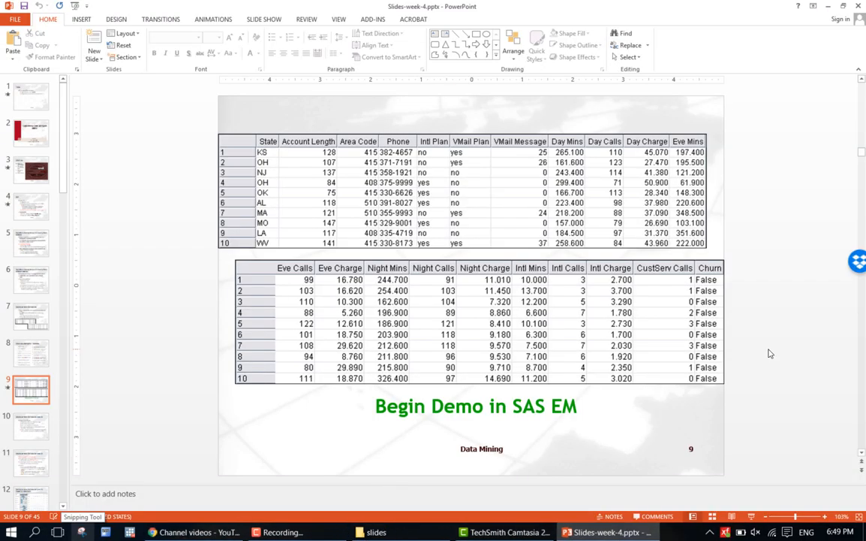
scroll(770, 353, "up", 1)
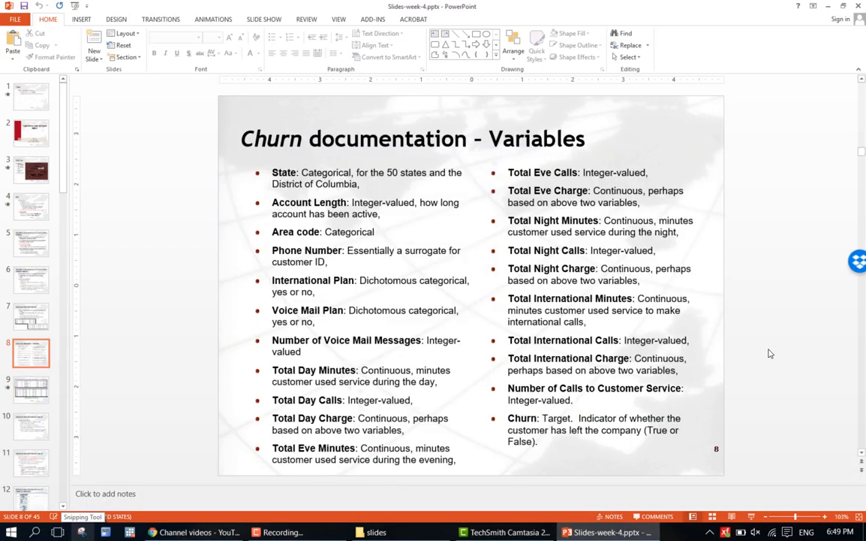
scroll(769, 352, "down", 1)
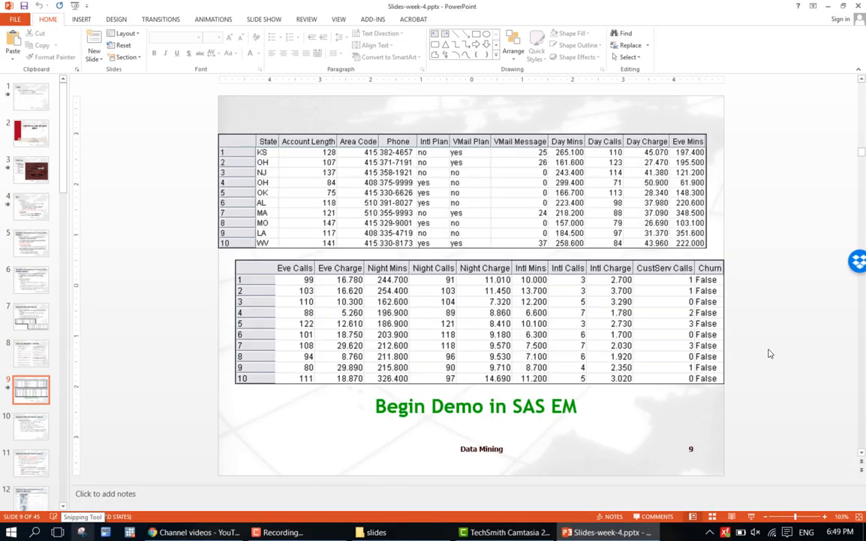
left_click(751, 516)
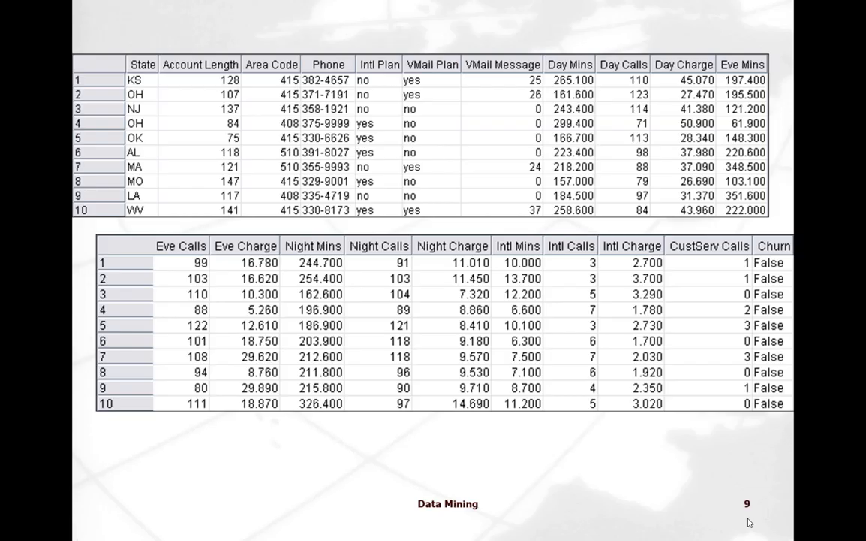
scroll(749, 521, "up", 1)
scroll(748, 522, "down", 1)
left_click(147, 84)
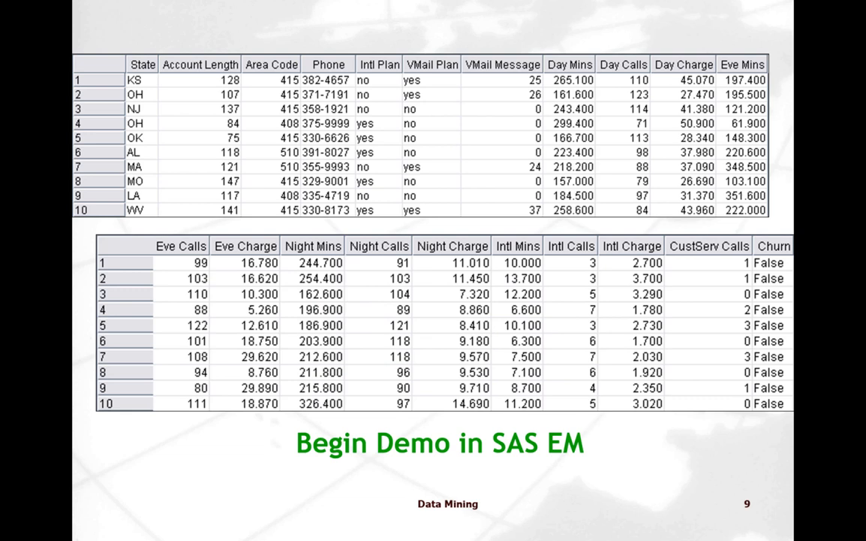
key("Right")
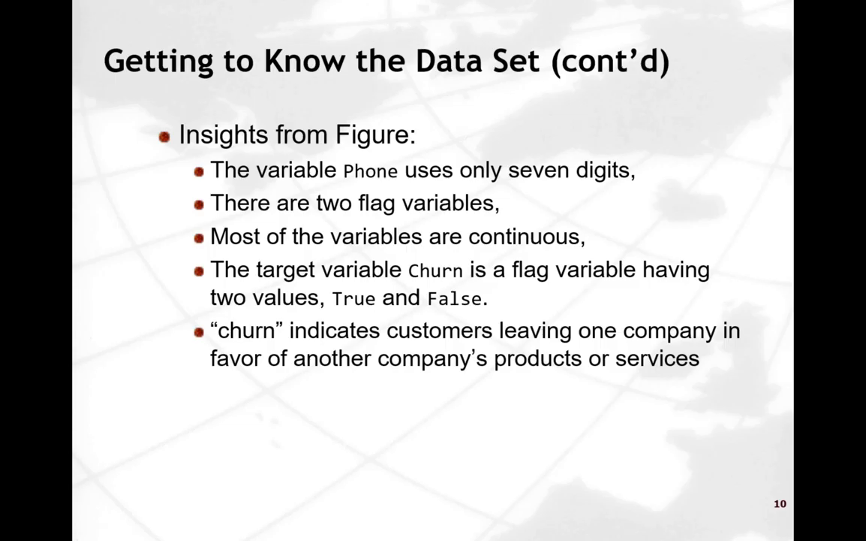
key("Left")
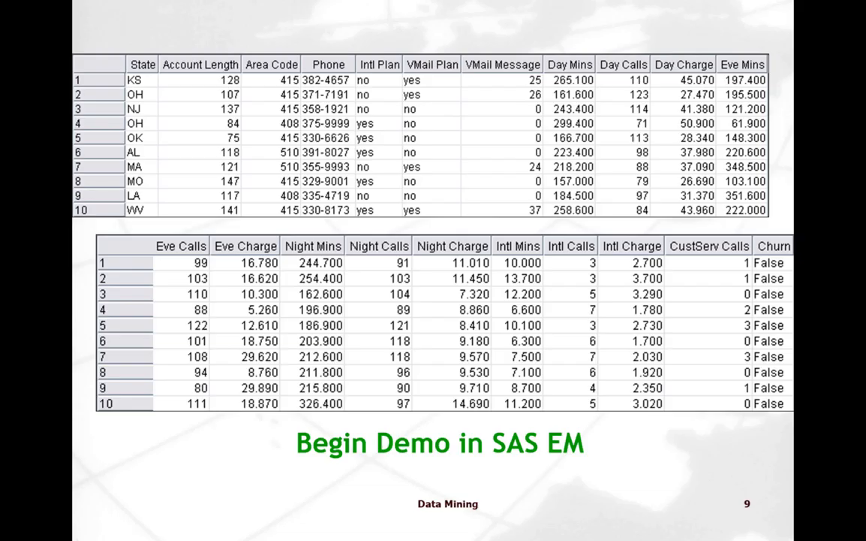
key("Right")
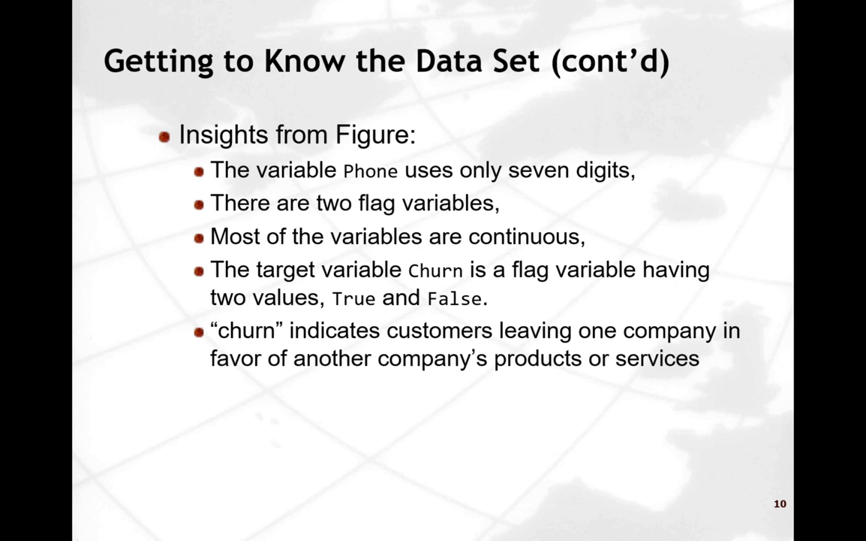
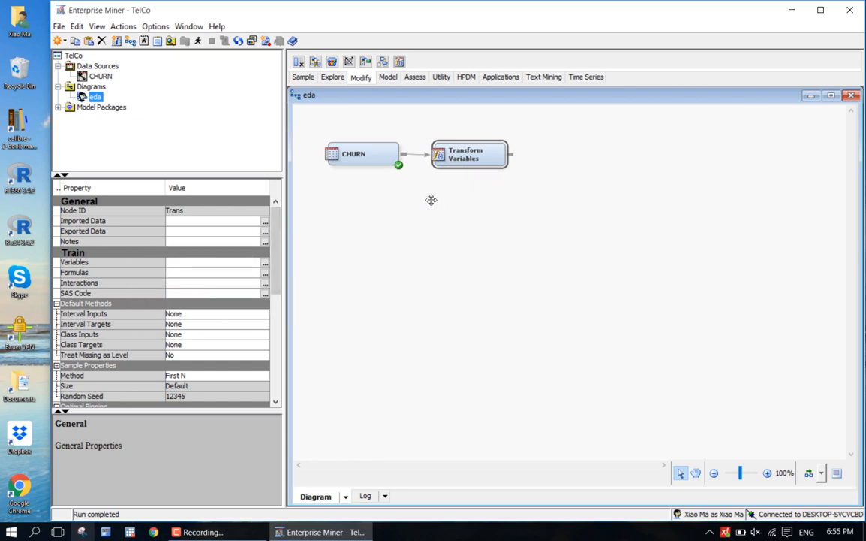
- Move the Transform Variables node slightly farther from the CHURN node and update its path
mouse_move(457, 162)
left_mouse_down()
mouse_move(434, 186)
mouse_move(469, 159)
left_mouse_up()
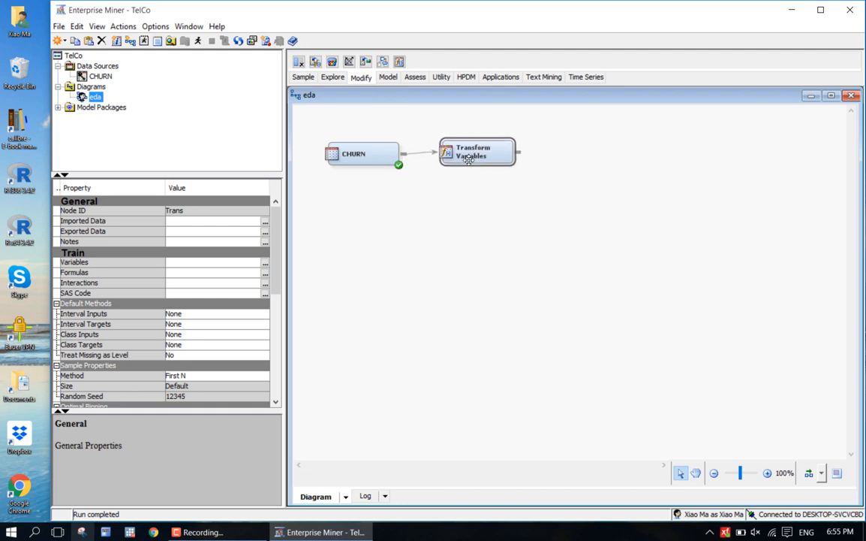
right_click(468, 159)
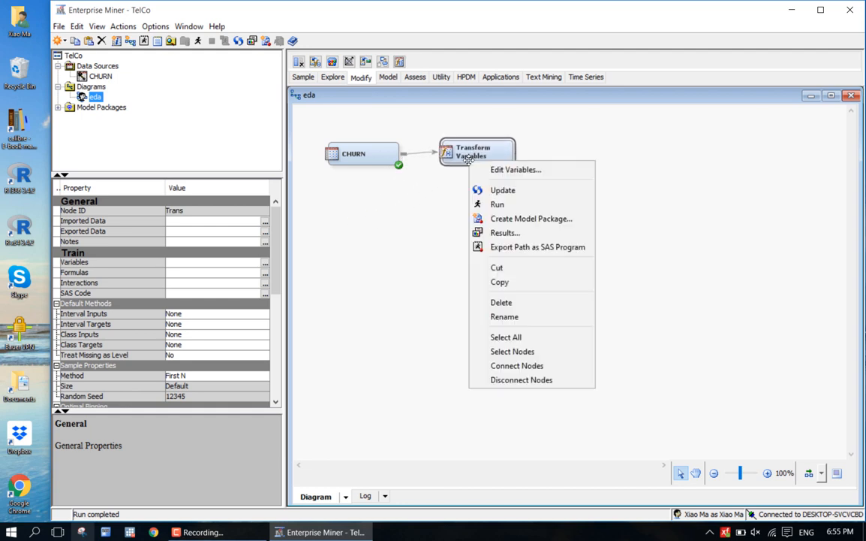
left_click(494, 192)
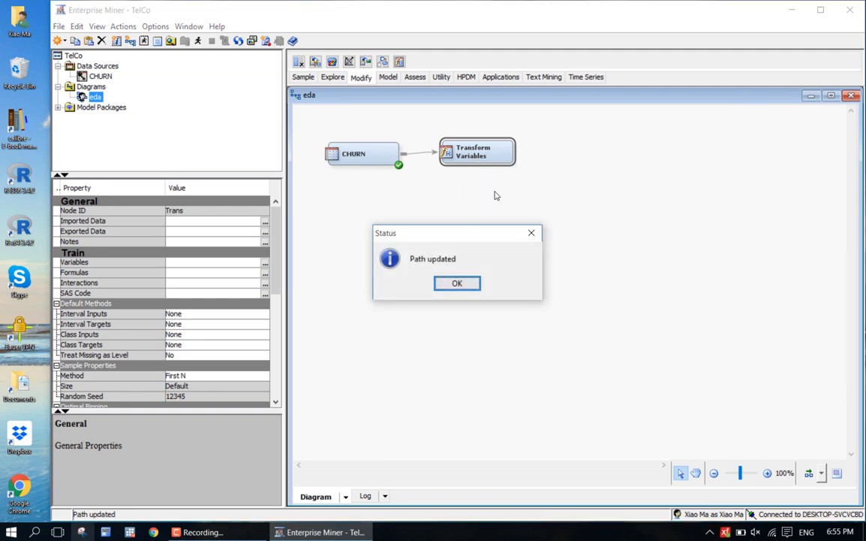
key("Return")
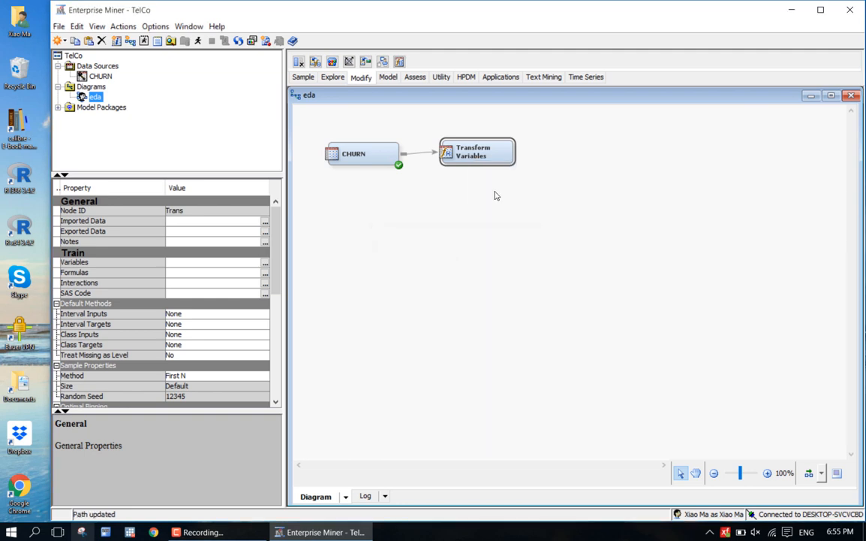
- Open the Formulas editor of the Transform Variables node and enlarge its list of input variables
left_click(266, 276)
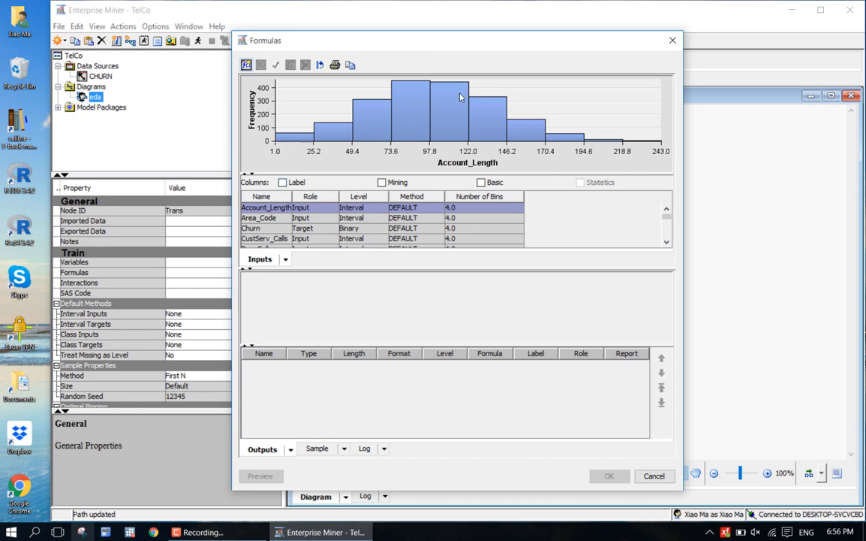
left_click_drag(534, 42, 599, 14)
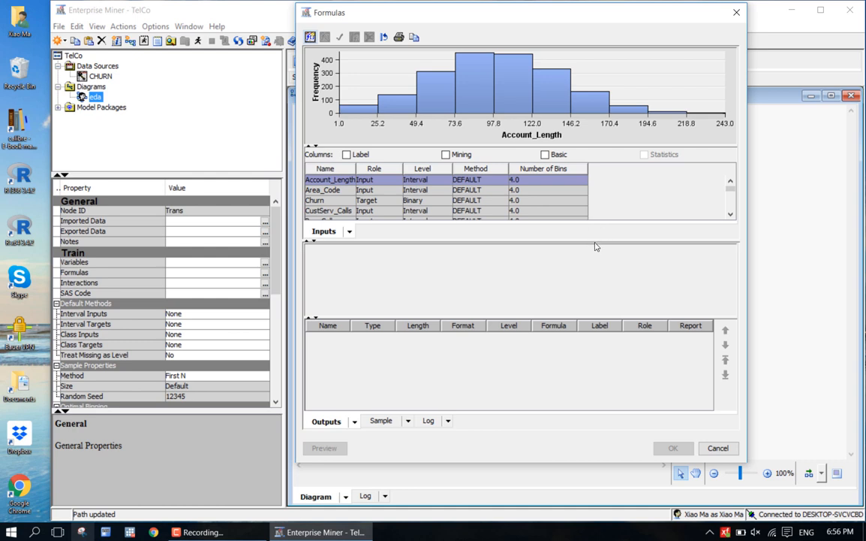
left_click_drag(594, 240, 587, 311)
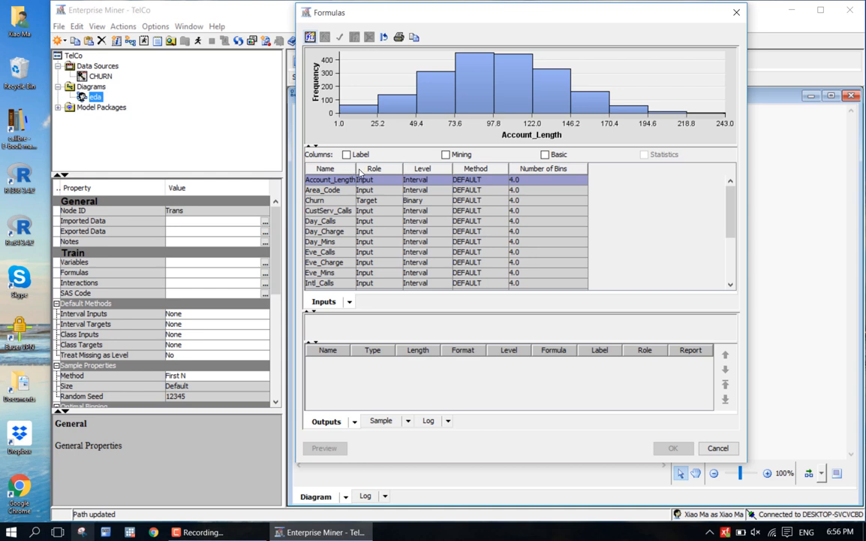
- Widen the Name column and examine the distribution histograms of the input variables, including Account_Length, CustServ_Calls, Day_Mins, Eve_Charge and Intl_Plan
left_click_drag(354, 168, 387, 168)
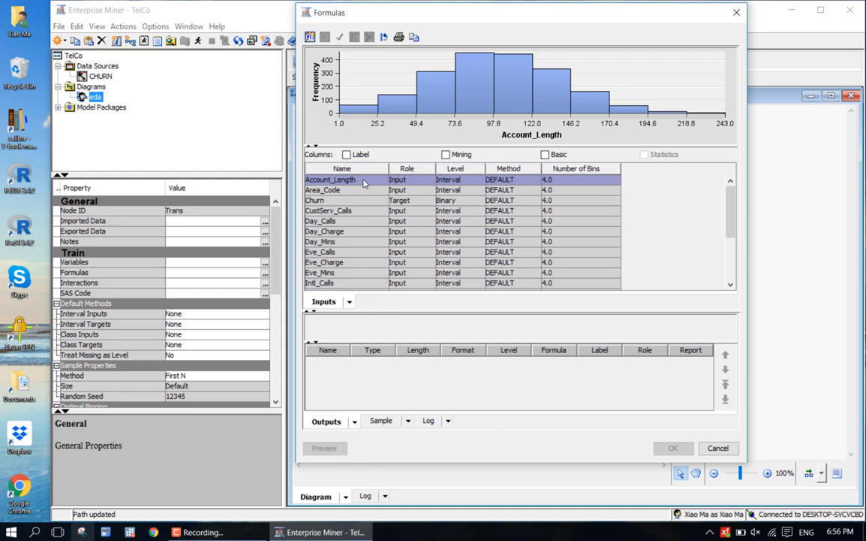
key("Down")
key("Down")
key("Down")
key("Down")
key("Down")
key("Down")
key("Down")
key("Down")
key("Down")
key("Down")
key("Down")
key("Down")
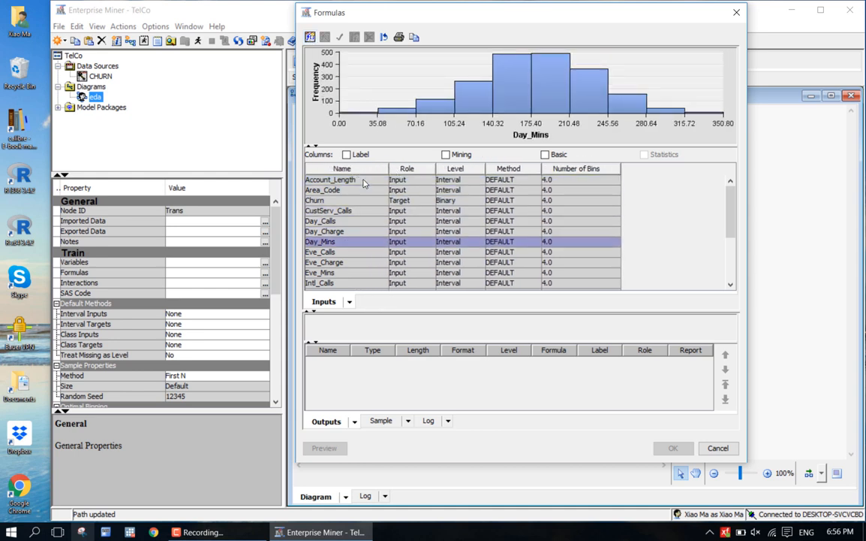
key("Down")
key("Down")
key("Down")
key("Up")
key("Up")
key("Up")
key("Up")
key("Up")
key("Up")
key("Up")
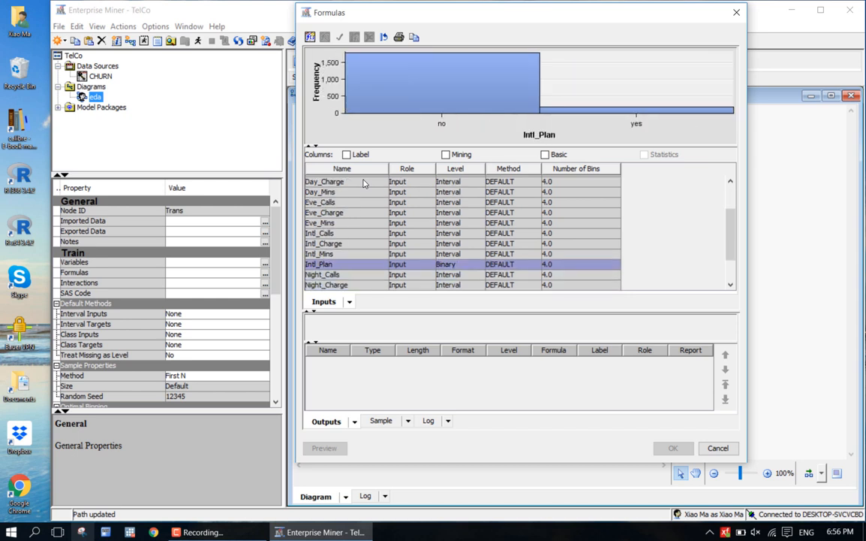
key("Up")
key("Up")
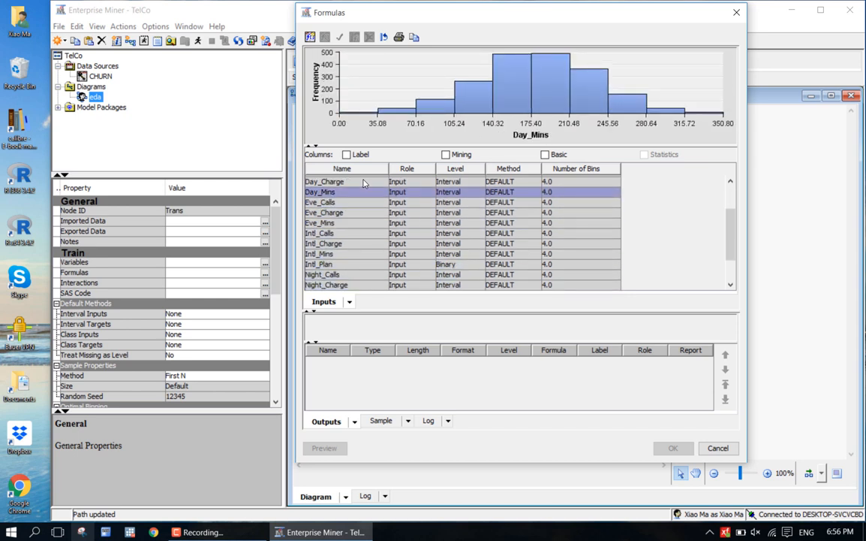
key("Up")
key("Up")
key("Up")
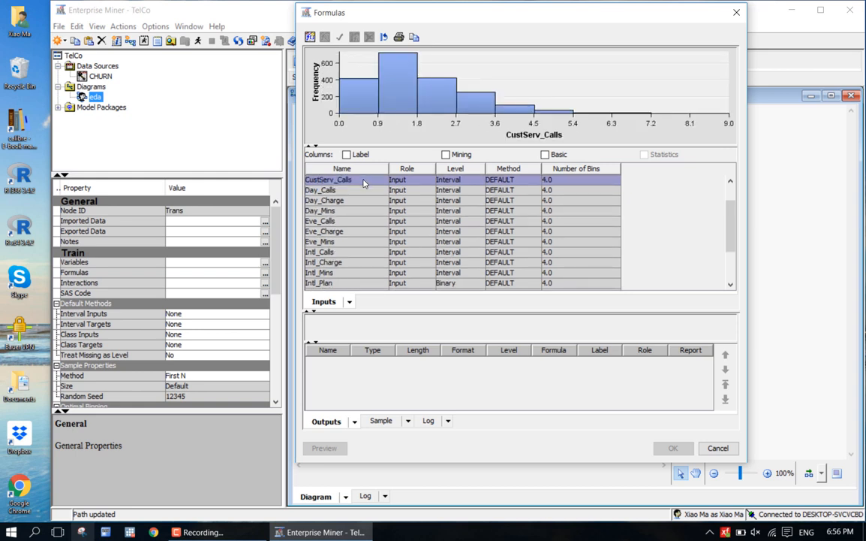
key("Down")
key("Down")
key("Down")
key("Down")
key("Down")
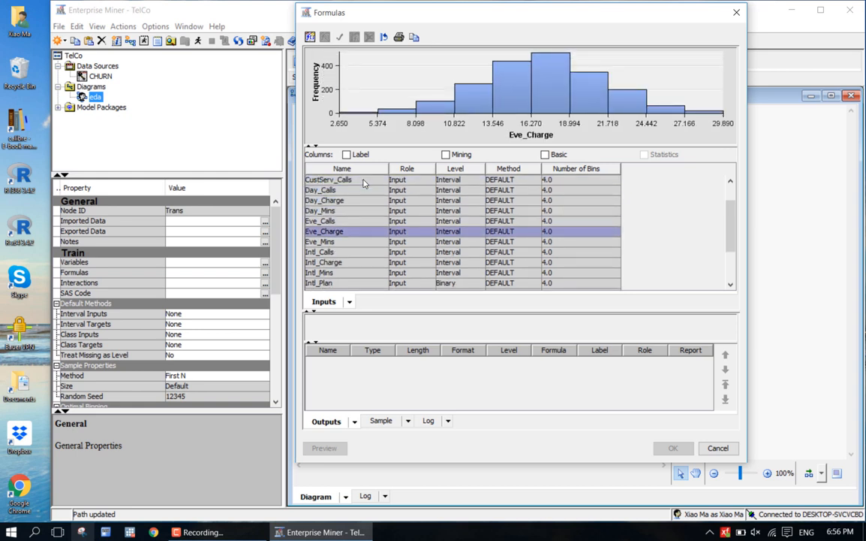
key("Up")
key("Up")
key("Up")
key("Up")
key("Up")
key("Up")
key("Up")
key("Up")
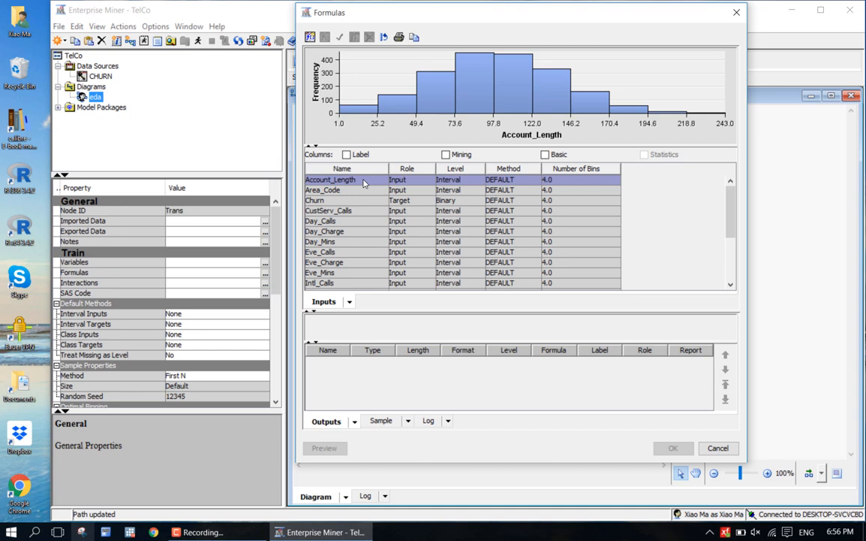
- Set the CustServ_Calls histogram to 9 horizontal bins in its graph properties
key("Down")
key("Down")
key("Down")
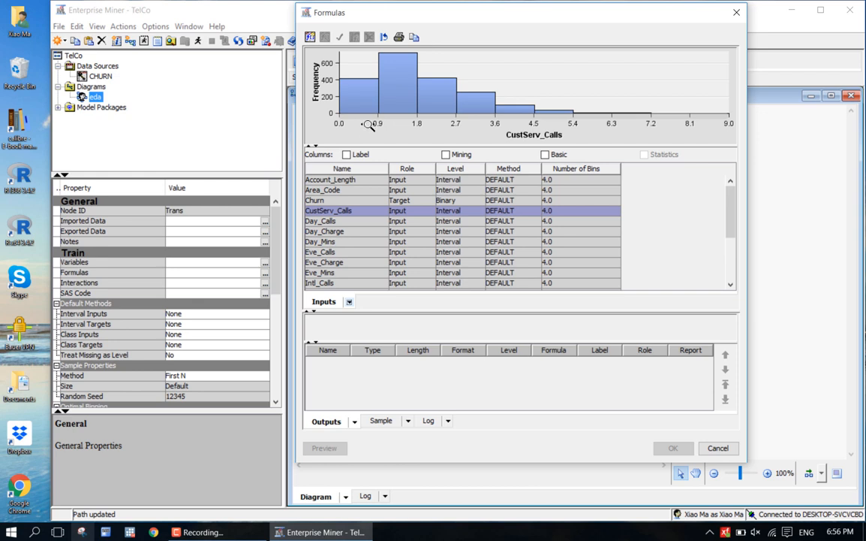
mouse_move(379, 131)
right_click(484, 79)
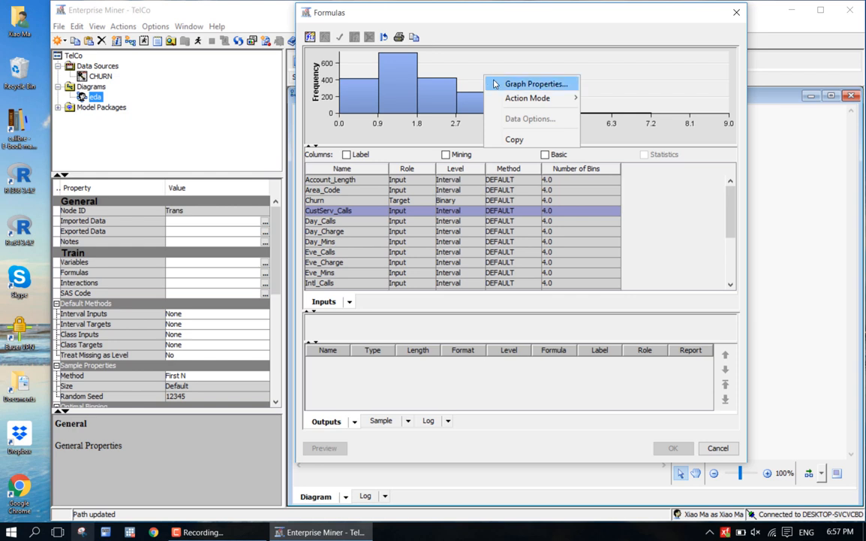
left_click(501, 84)
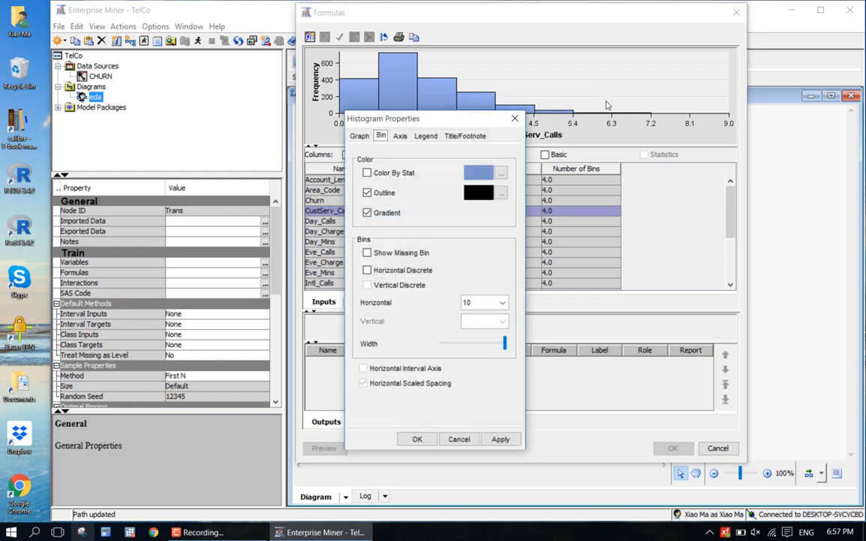
left_click_drag(425, 115, 743, 56)
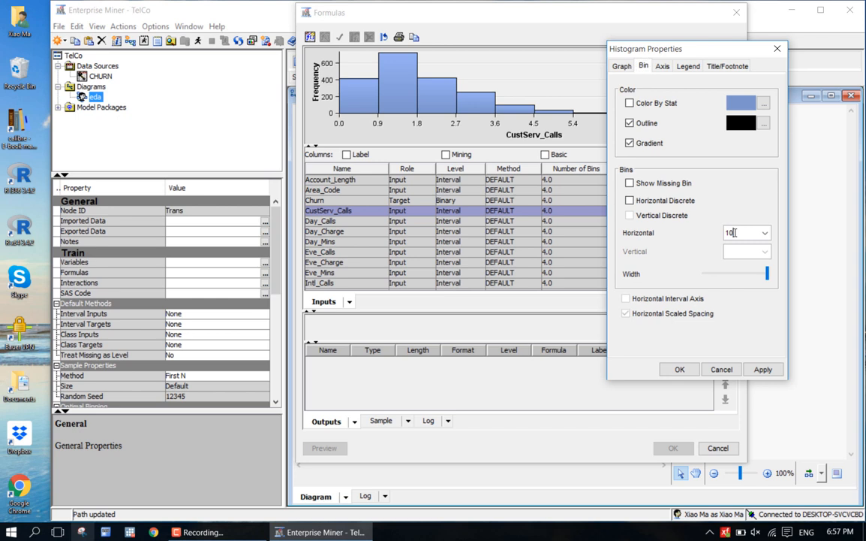
key("BackSpace")
key("BackSpace")
type("9")
left_click(763, 370)
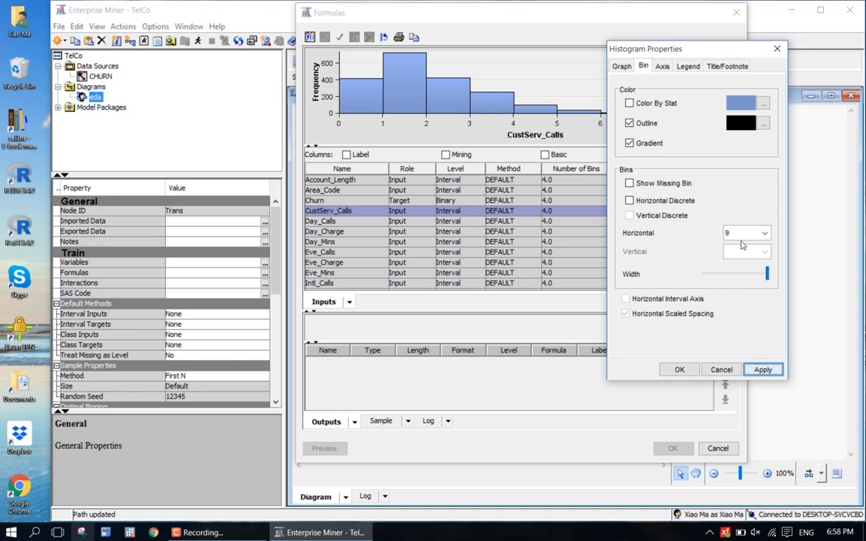
left_click_drag(695, 55, 600, 154)
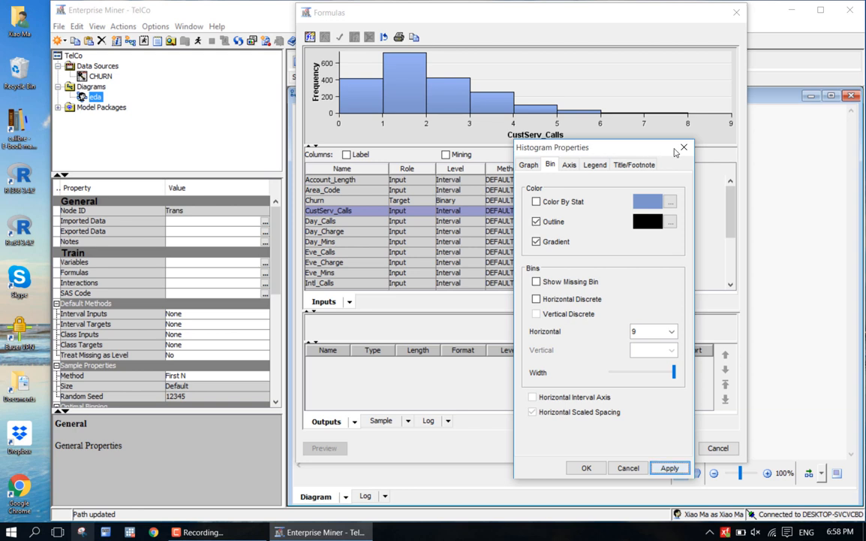
left_click(586, 468)
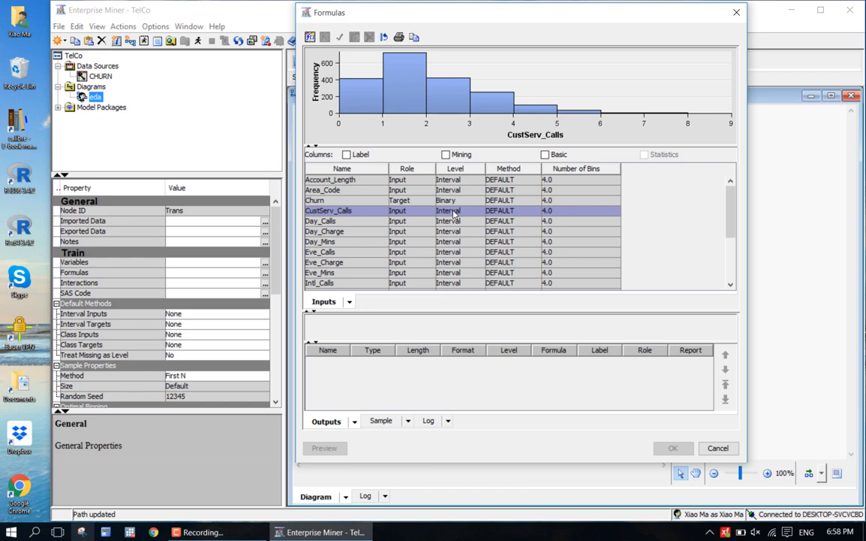
- Reselect CustServ_Calls to check its histogram again and close the Formulas editor
key("Up")
key("Down")
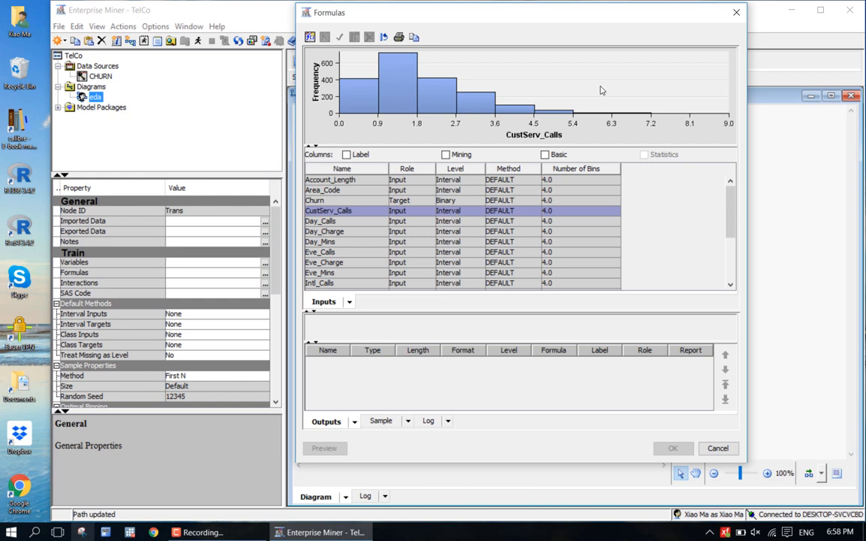
left_click(738, 15)
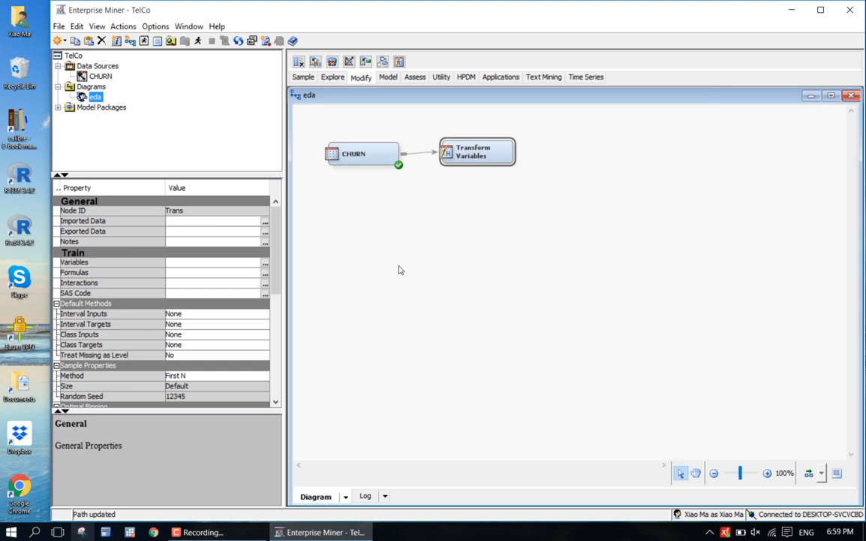
- Set the Transform Variables node's sample method to Random and its sample size to Max
left_click_drag(277, 286, 276, 333)
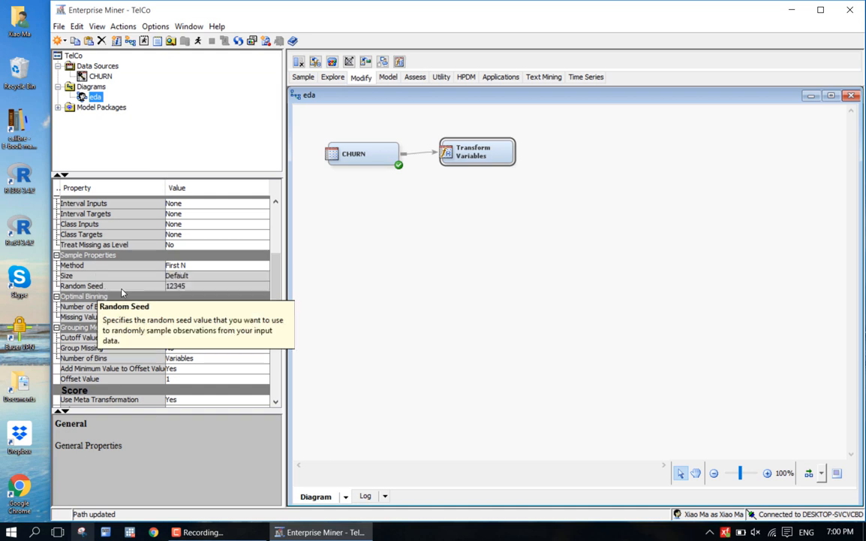
left_click(189, 267)
left_click(191, 287)
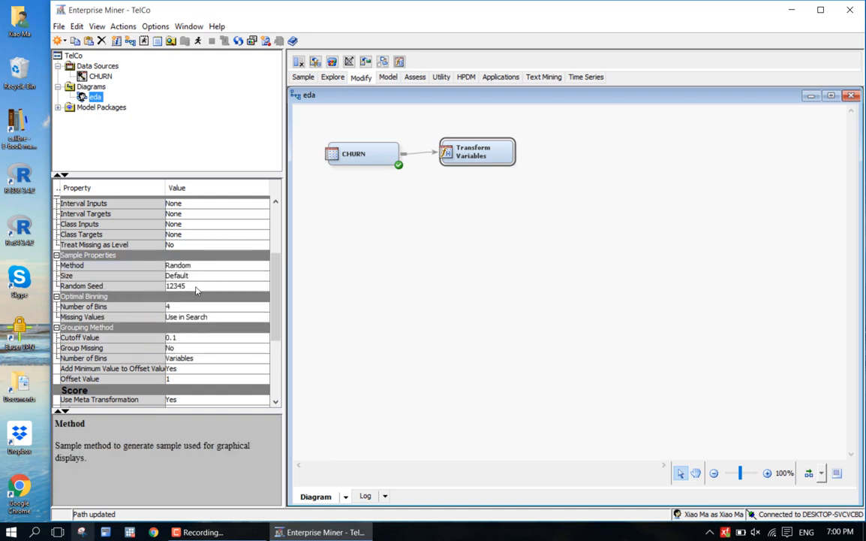
left_click(191, 276)
left_click(190, 298)
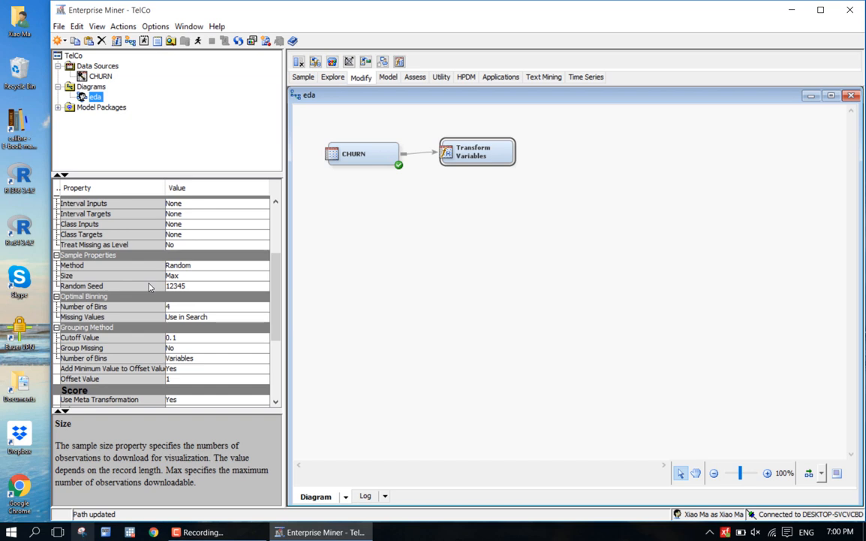
- Update the path of the Transform Variables node and dismiss the status message
right_click(502, 151)
left_click(506, 190)
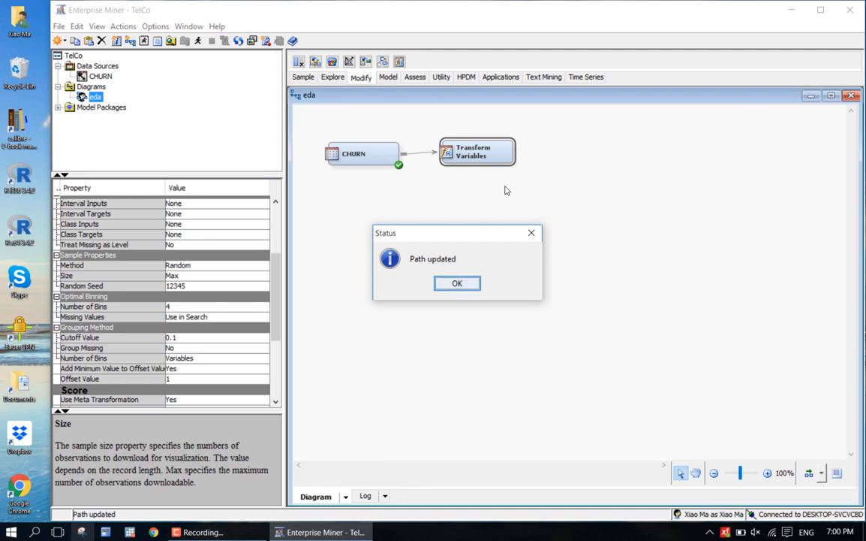
left_click(457, 283)
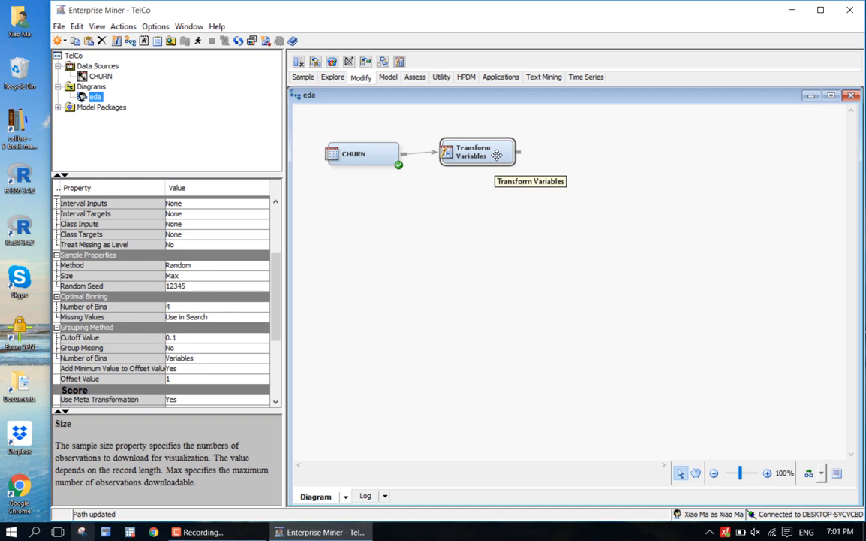
right_click(496, 155)
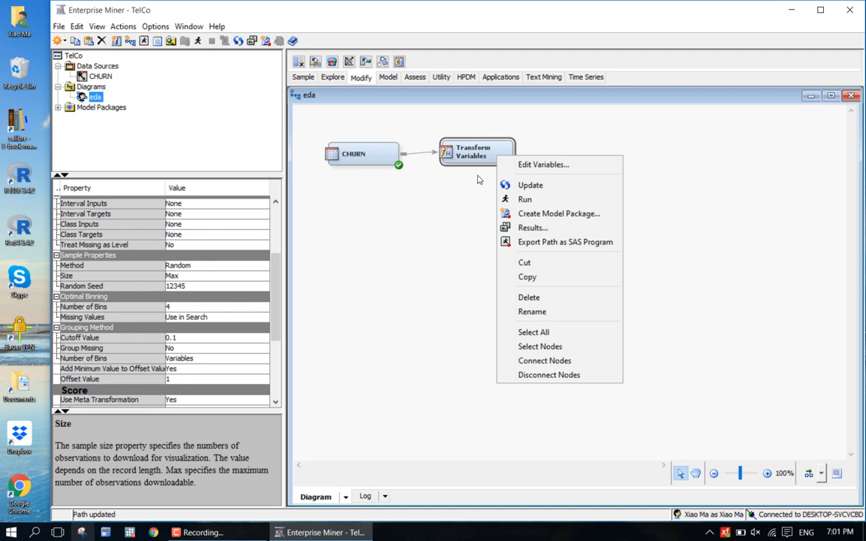
left_click(475, 182)
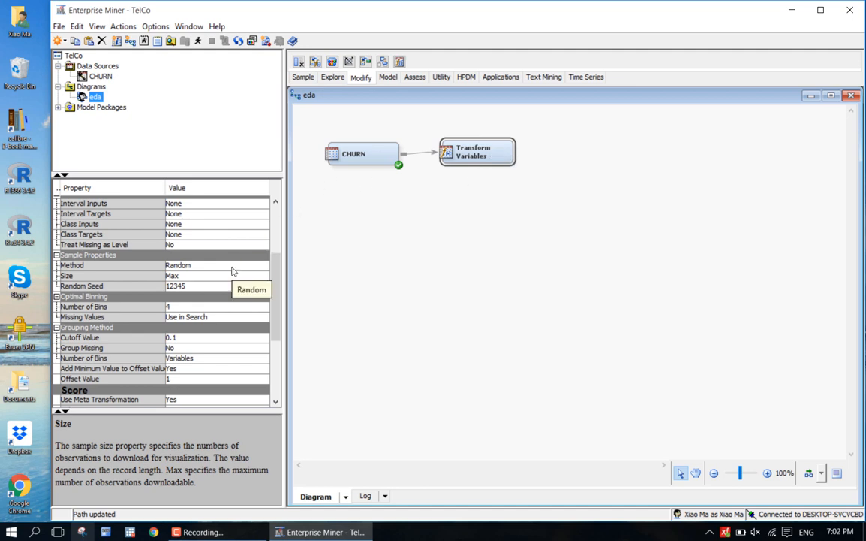
- Add an Account_Length*CustServ_Calls interaction term to the Transform Variables node
scroll(259, 225, "up", 3)
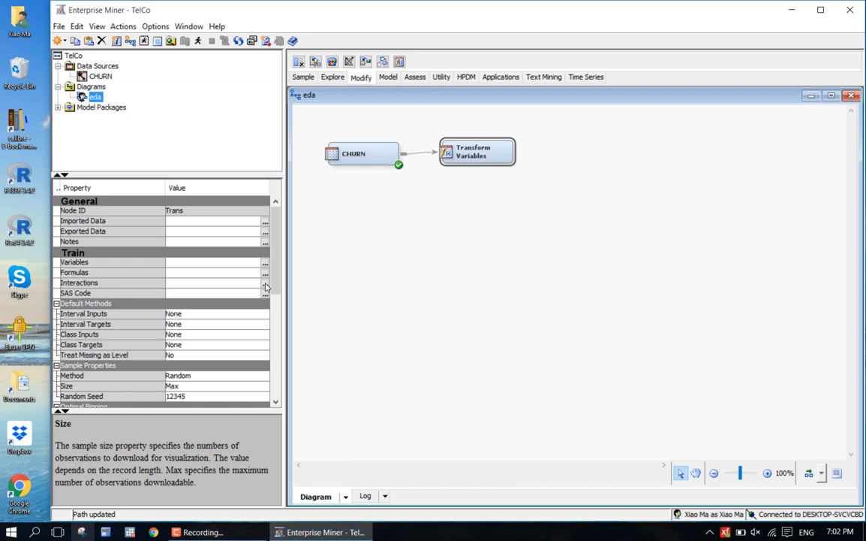
left_click(265, 285)
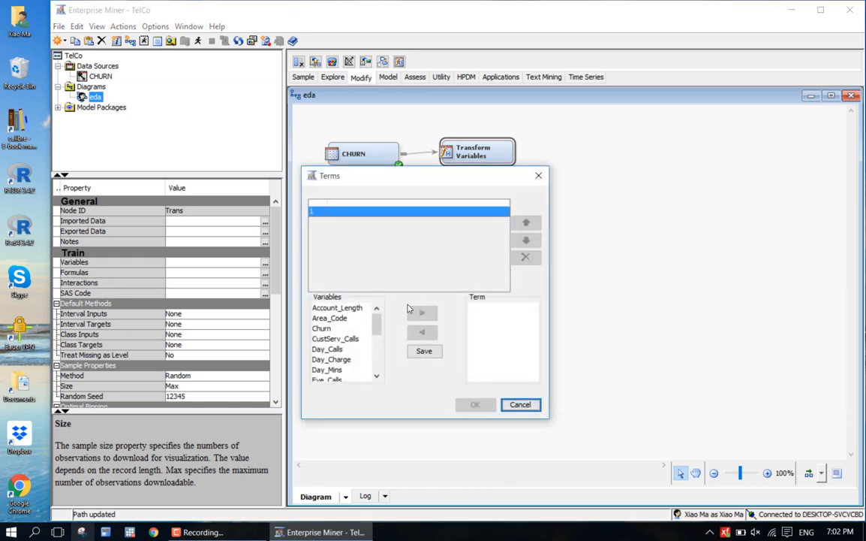
left_click(353, 313)
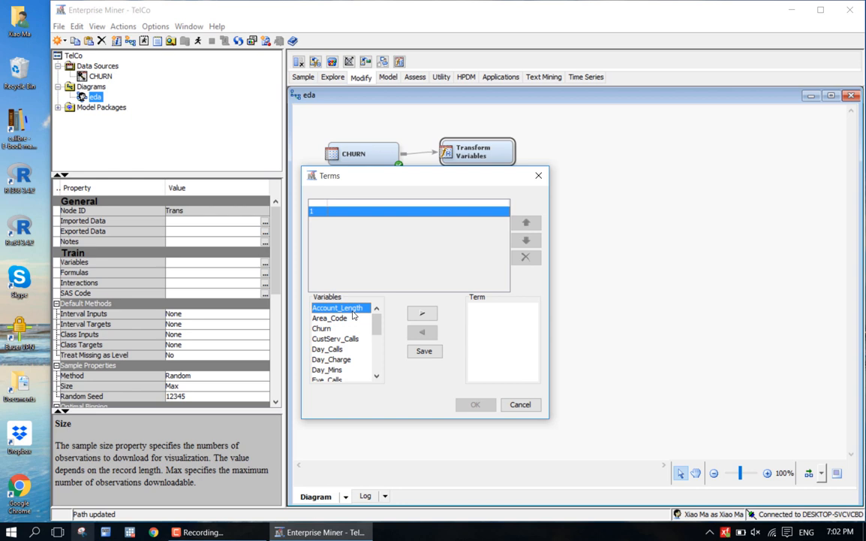
left_click(421, 313)
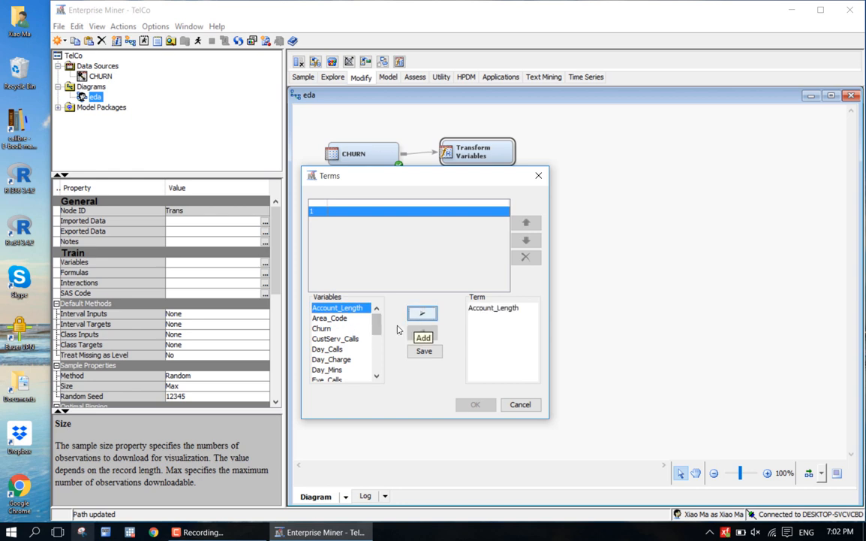
left_click(339, 339)
left_click(422, 313)
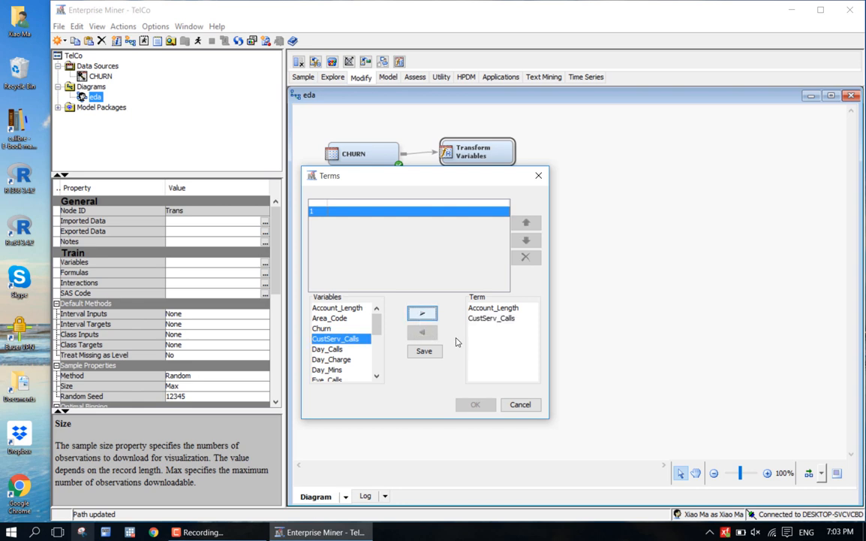
left_click(423, 353)
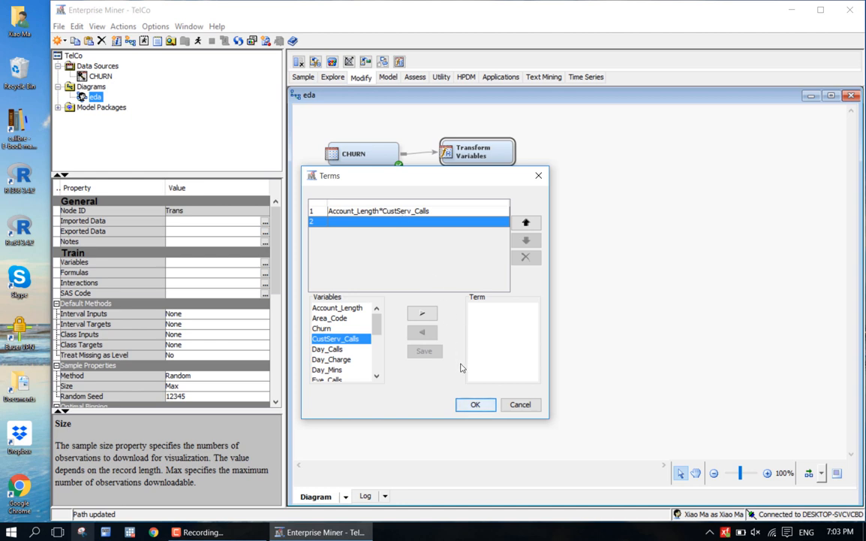
left_click(465, 403)
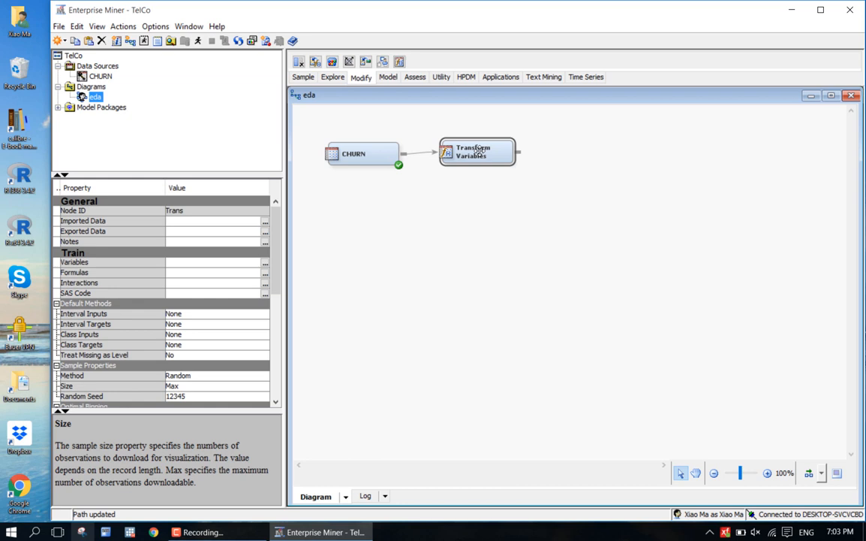
- Delete the Account_Length*CustServ_Calls interaction term and reselect the Transform Variables node in the diagram
left_click(265, 284)
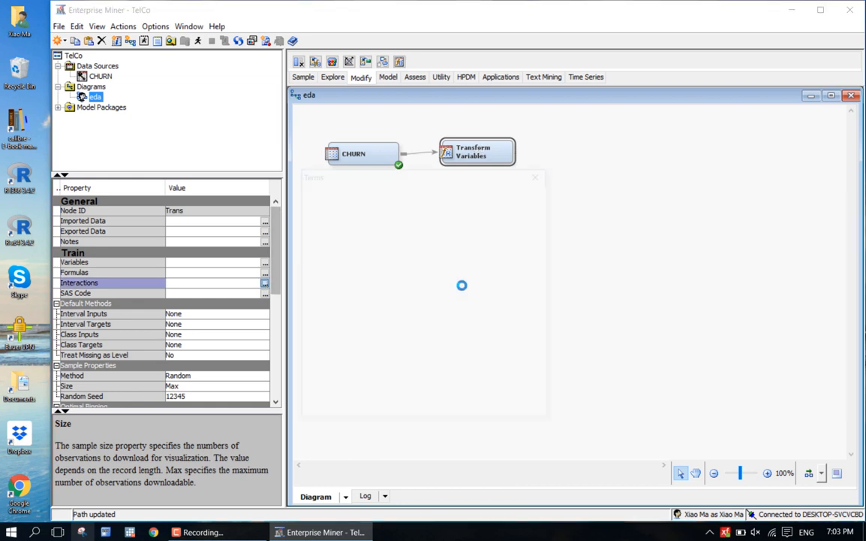
left_click(403, 211)
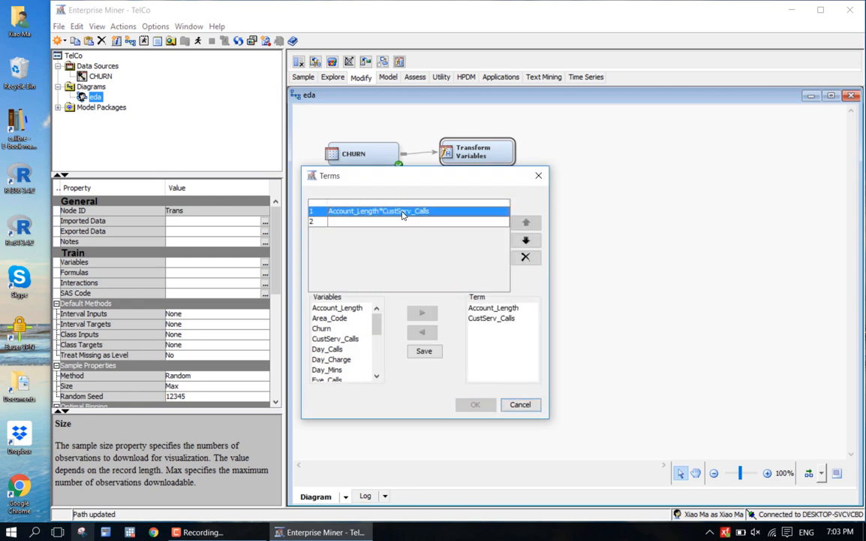
left_click(525, 257)
left_click(476, 405)
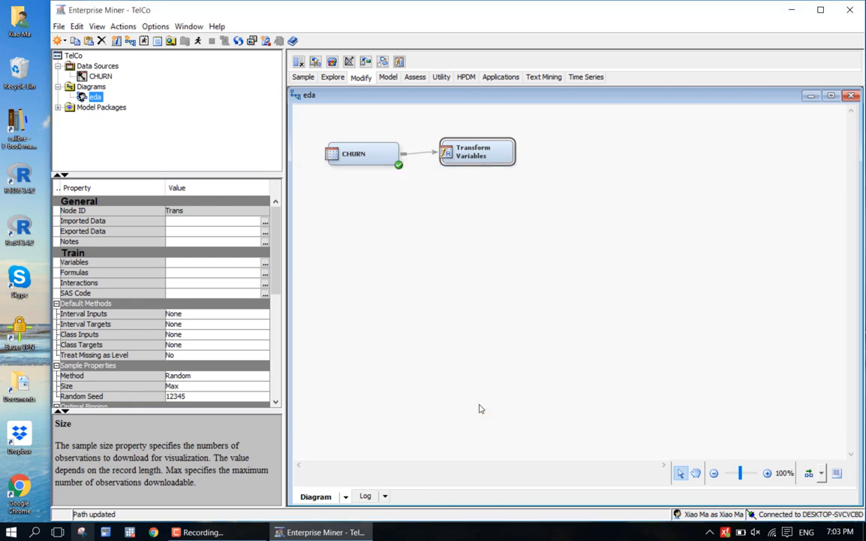
left_click(536, 254)
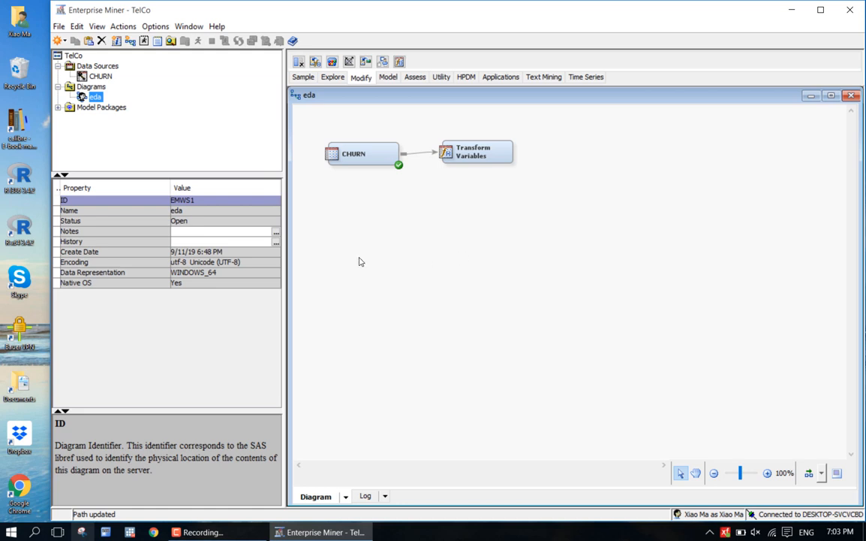
left_click(455, 154)
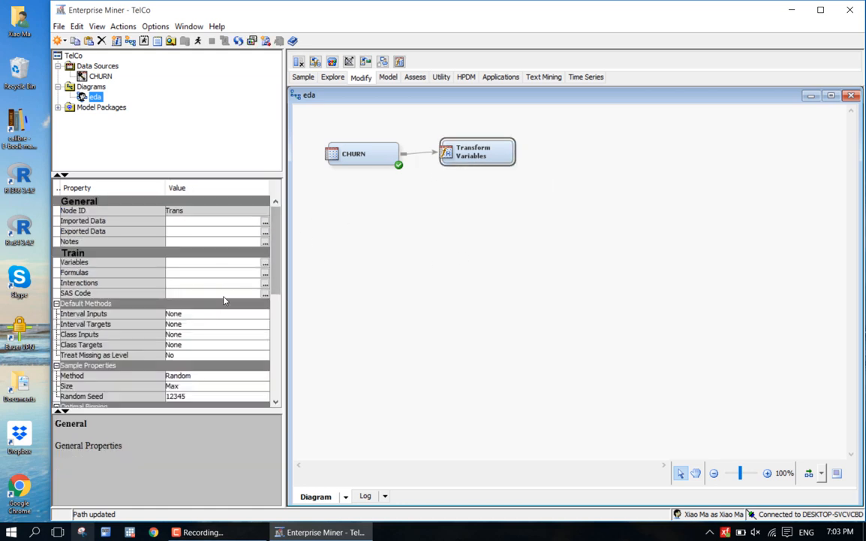
- Draft the SAS code "data mylib.new; set old; run;" for the Transform Variables node and discard it
left_click(264, 295)
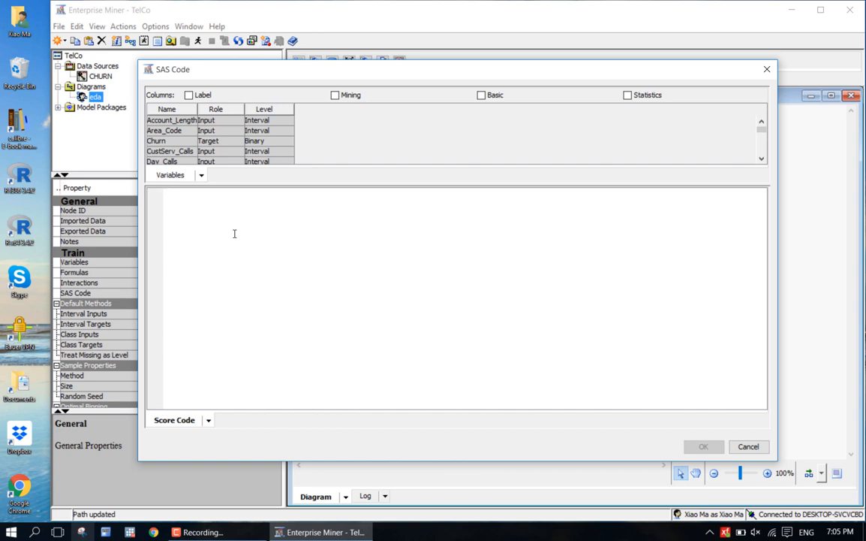
type("data")
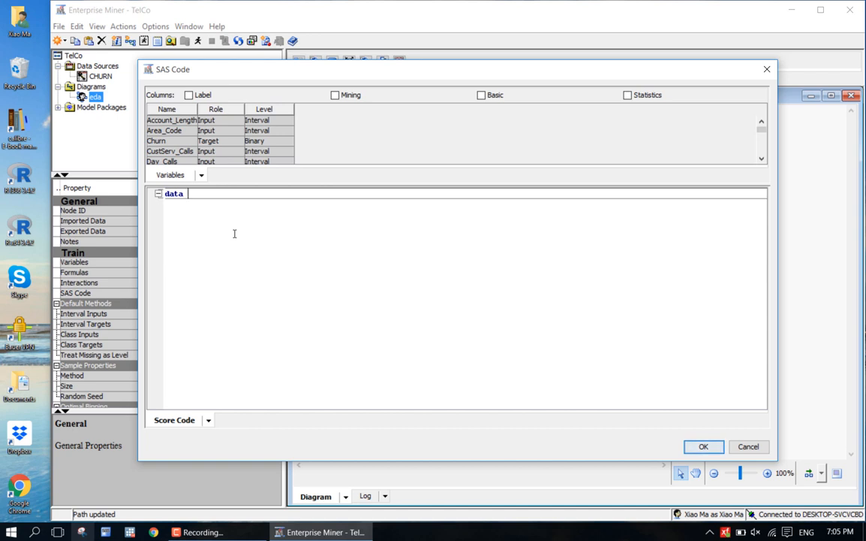
type("new")
key("Left")
key("Left")
key("Left")
type("mylib.")
key("Right")
key("Right")
key("Right")
type(";")
key("Return")
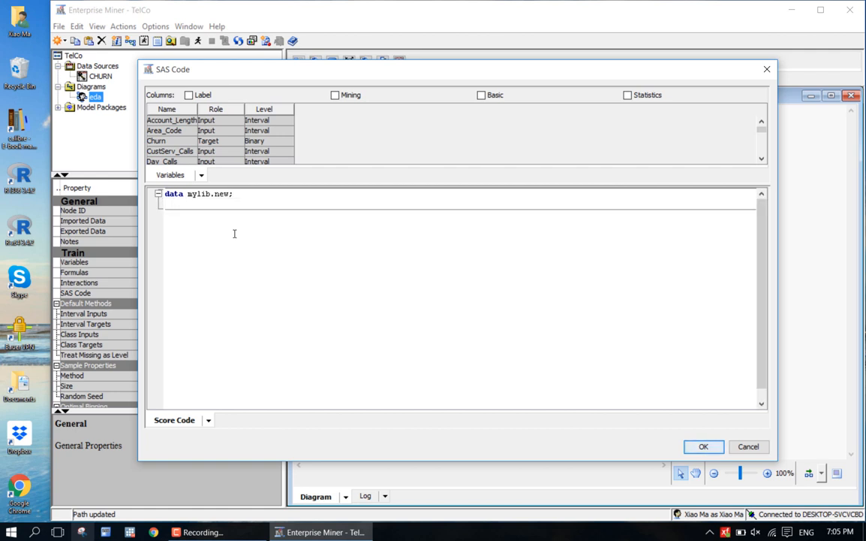
type("set")
type("old;")
key("Return")
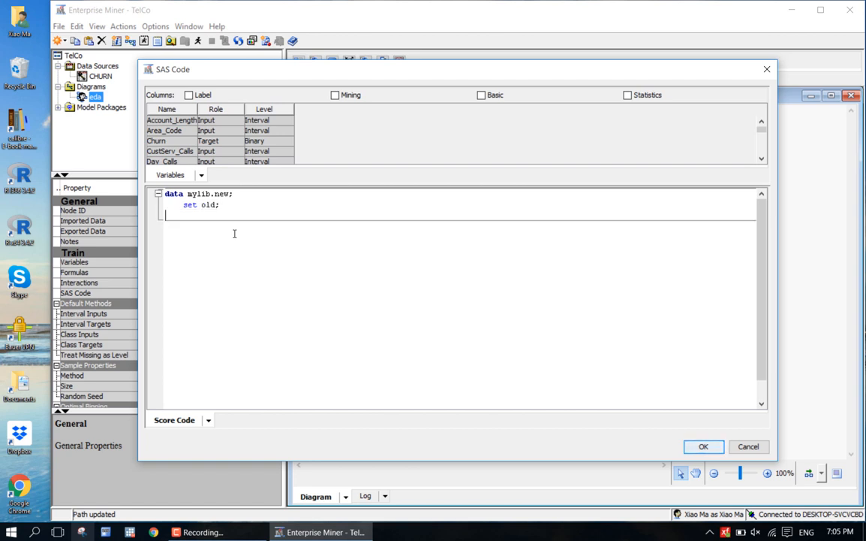
type("run;")
left_click(761, 450)
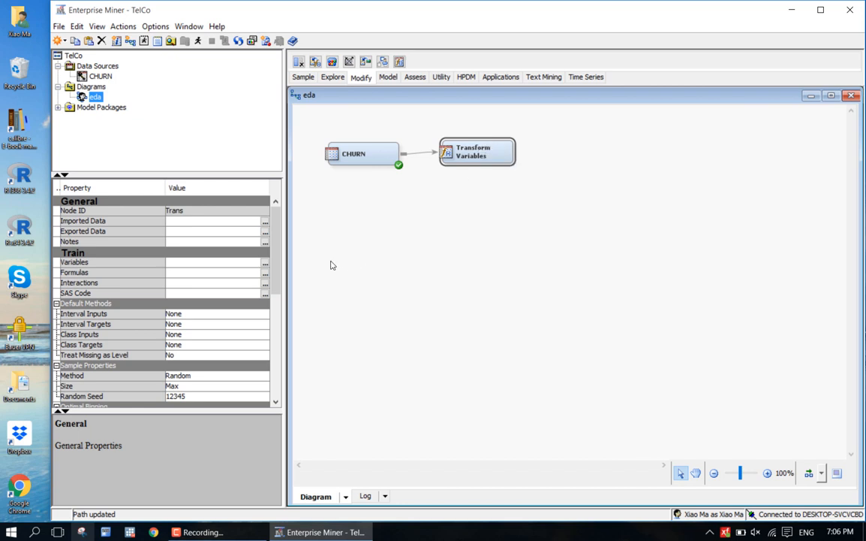
- Open the Transform Variables node's Formulas editor, enlarge the list of input variables and sort it by name in ascending order
scroll(277, 291, "down", 2)
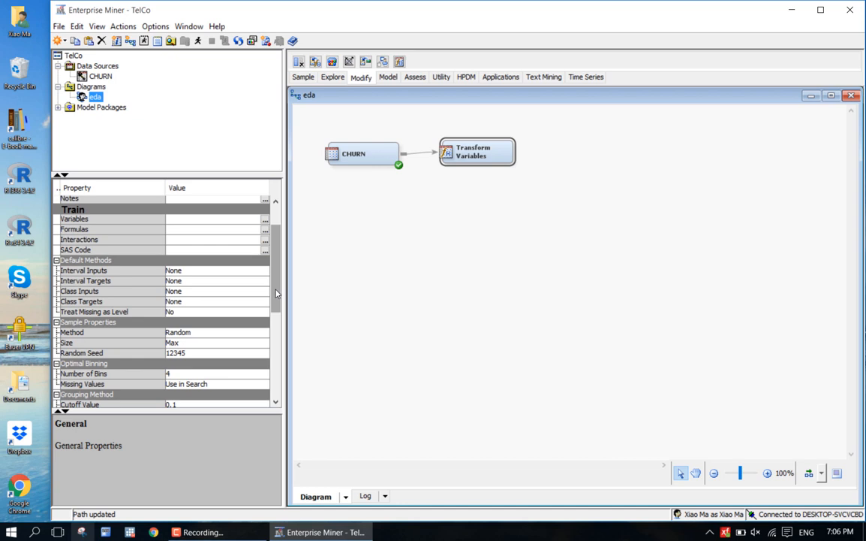
scroll(272, 304, "down", 3)
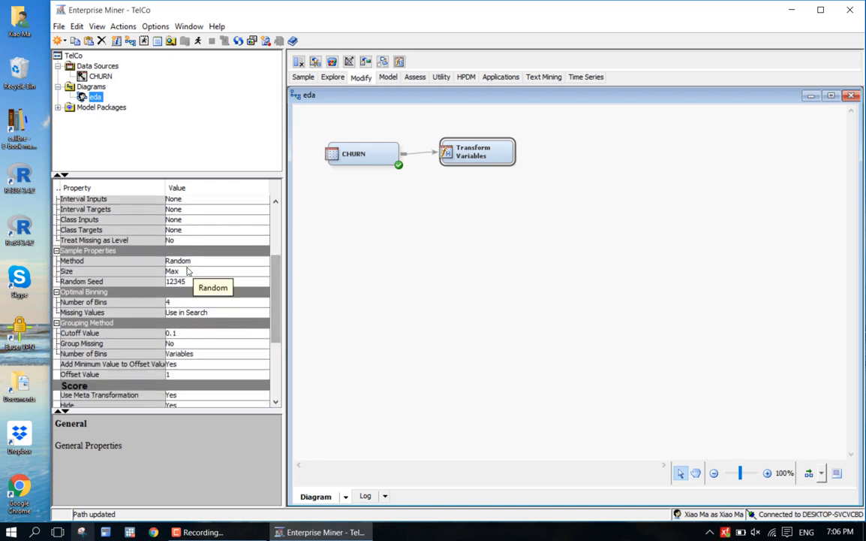
mouse_move(275, 330)
left_mouse_down()
mouse_move(279, 355)
mouse_move(279, 312)
left_mouse_up()
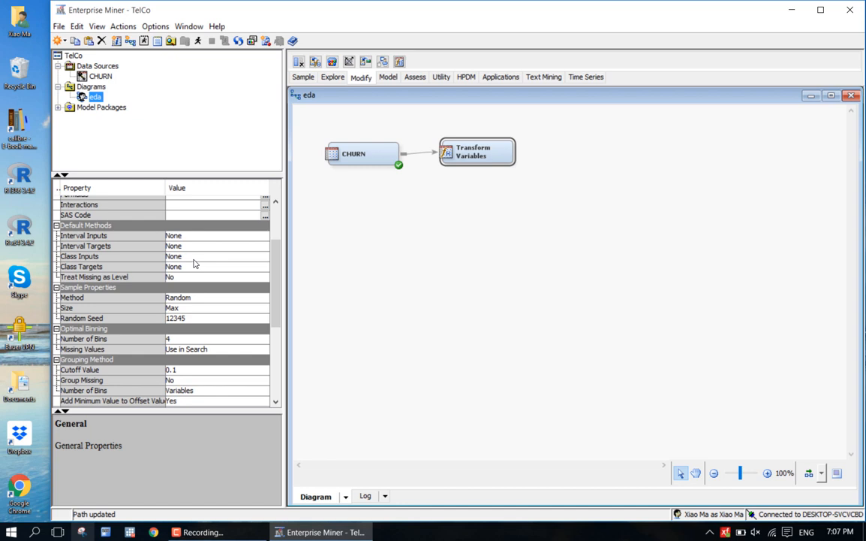
scroll(279, 249, "up", 3)
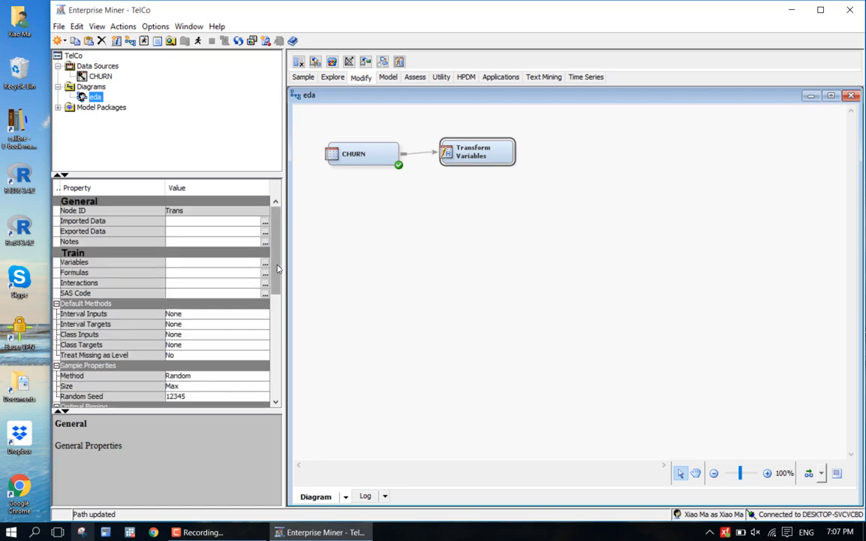
left_click(265, 275)
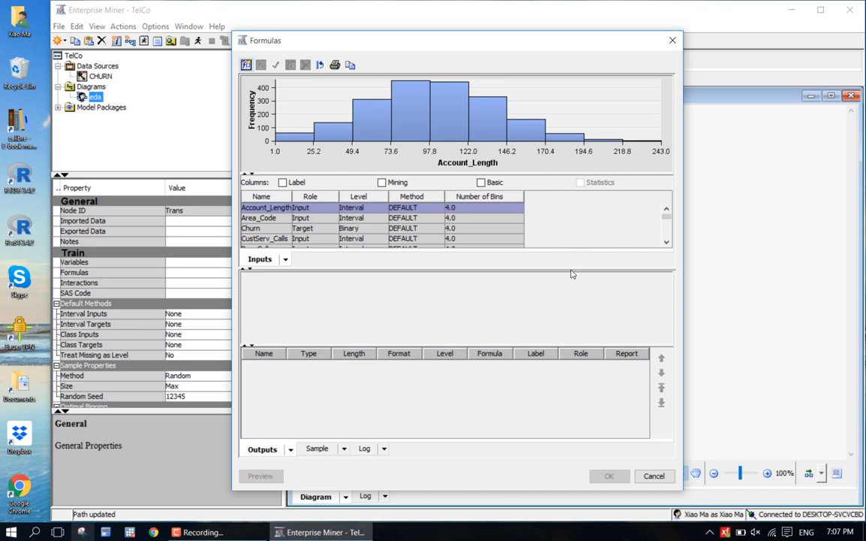
left_click_drag(570, 269, 559, 404)
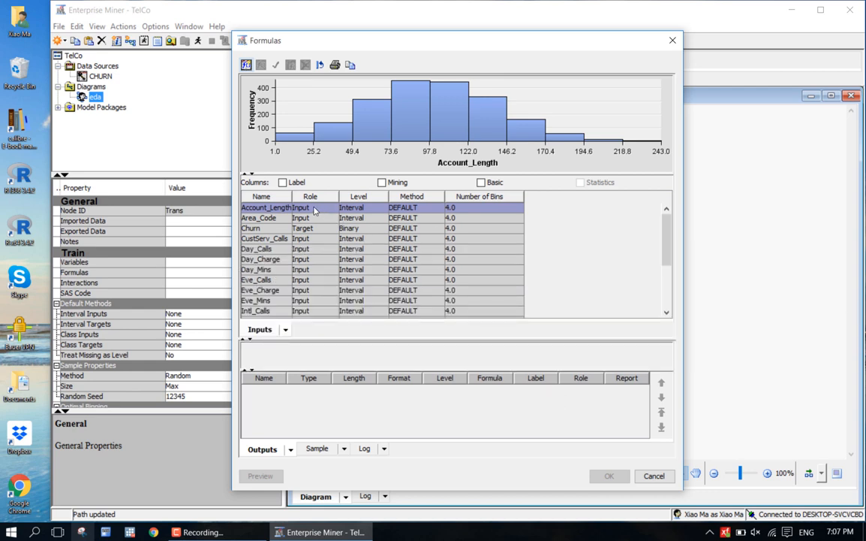
left_click(286, 196)
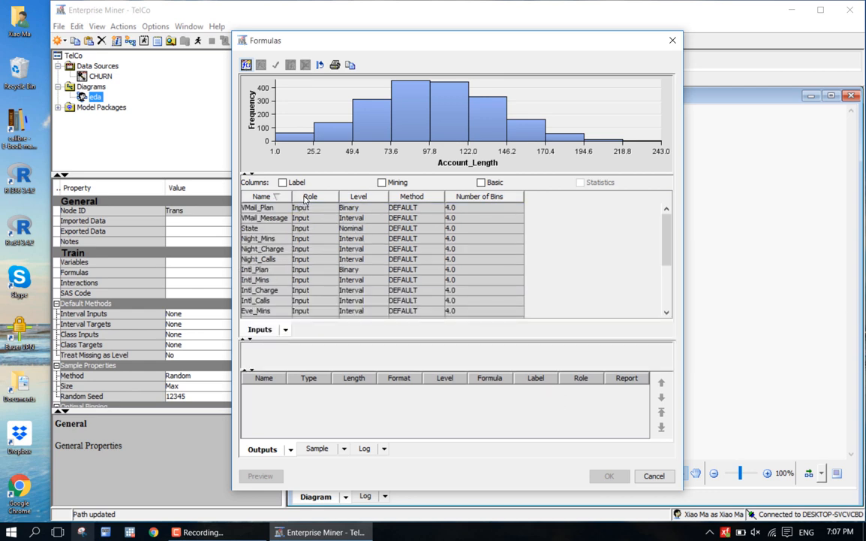
left_click(286, 197)
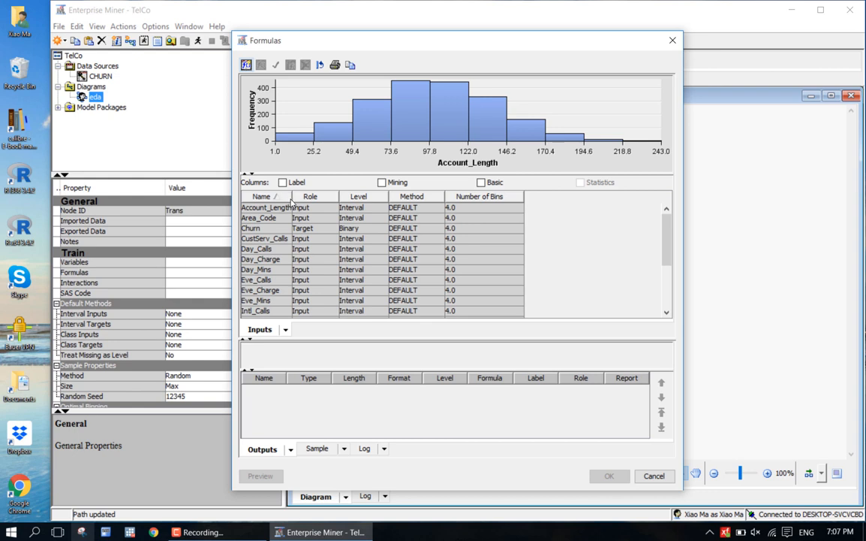
- Widen the Name column to fit the variable names, then show a taller histogram of Account_Length
left_click_drag(293, 197, 309, 197)
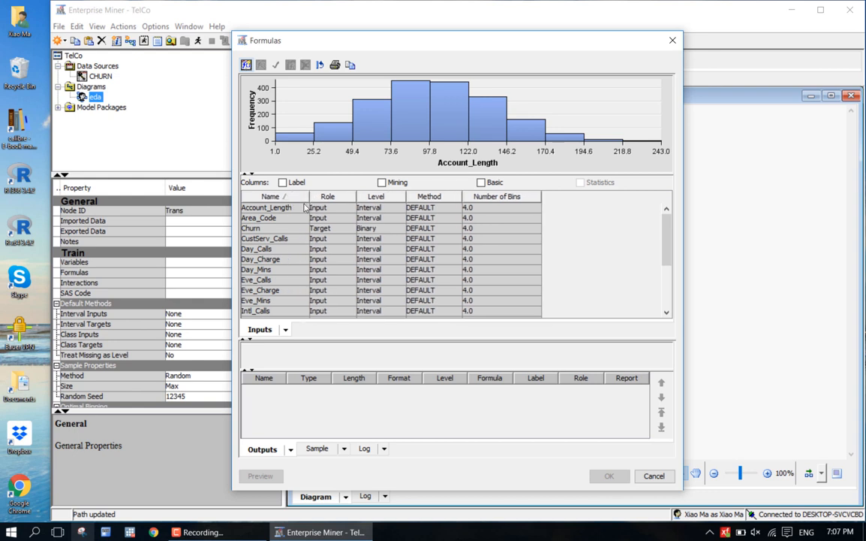
left_click(302, 212)
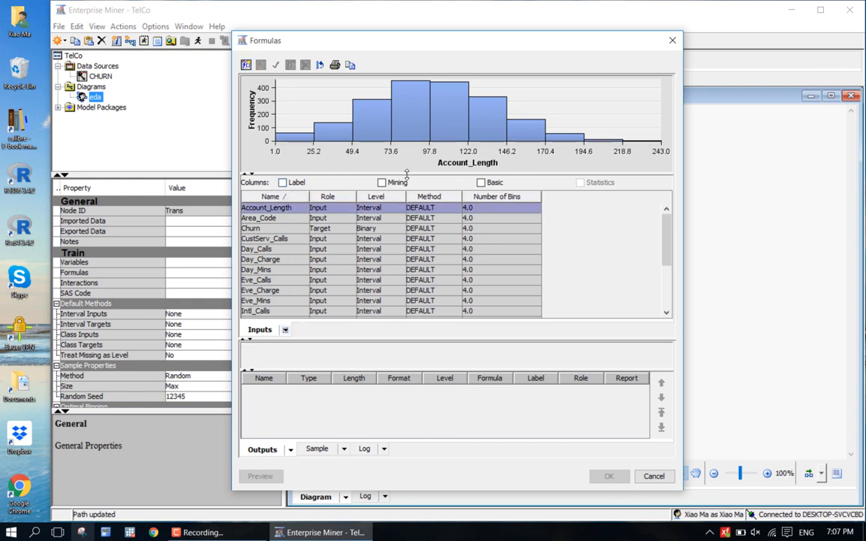
left_click_drag(409, 174, 413, 214)
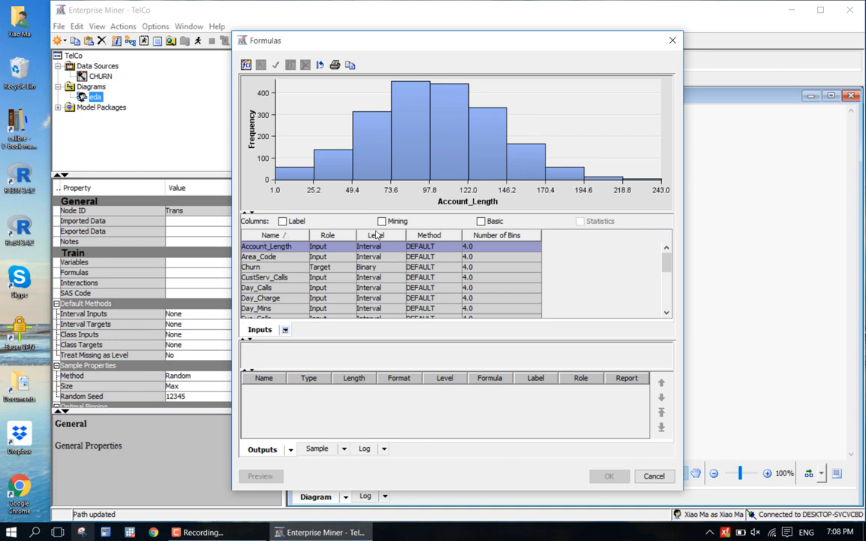
- Examine the histograms of the variables one by one from Account_Length through Day_Mins
key("Down")
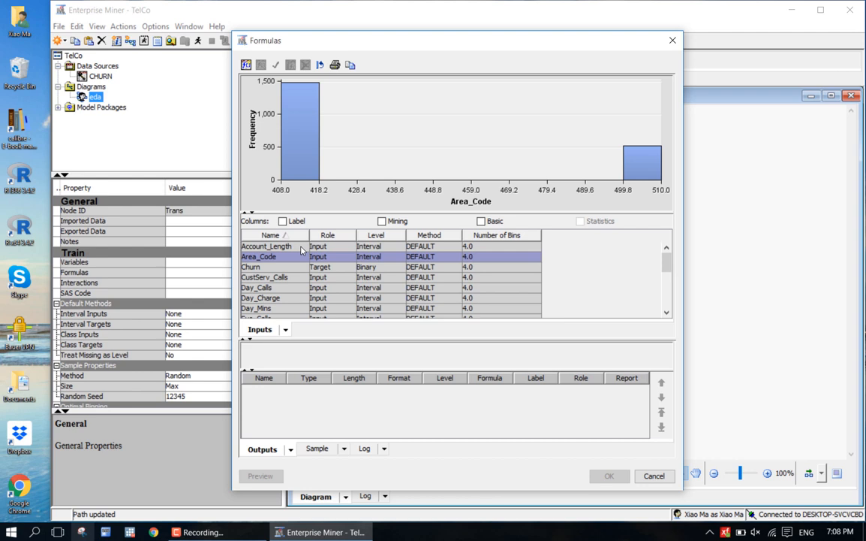
key("Down")
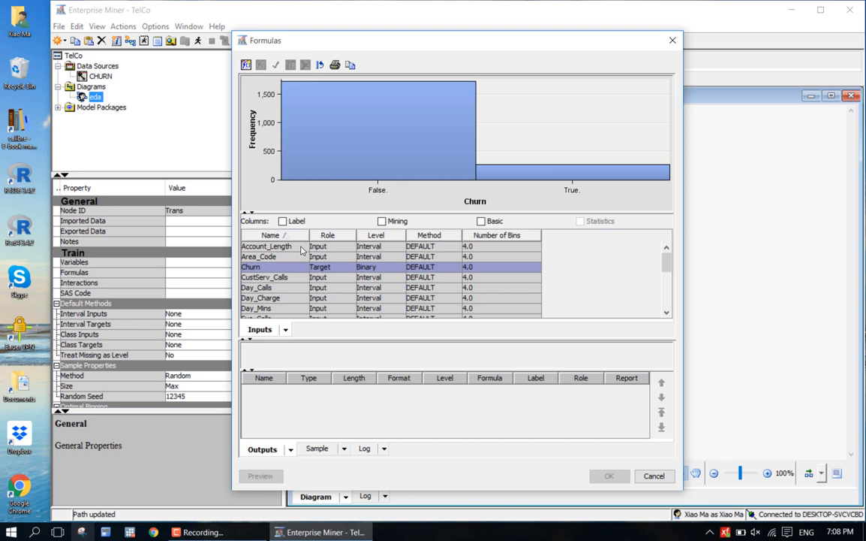
key("Down")
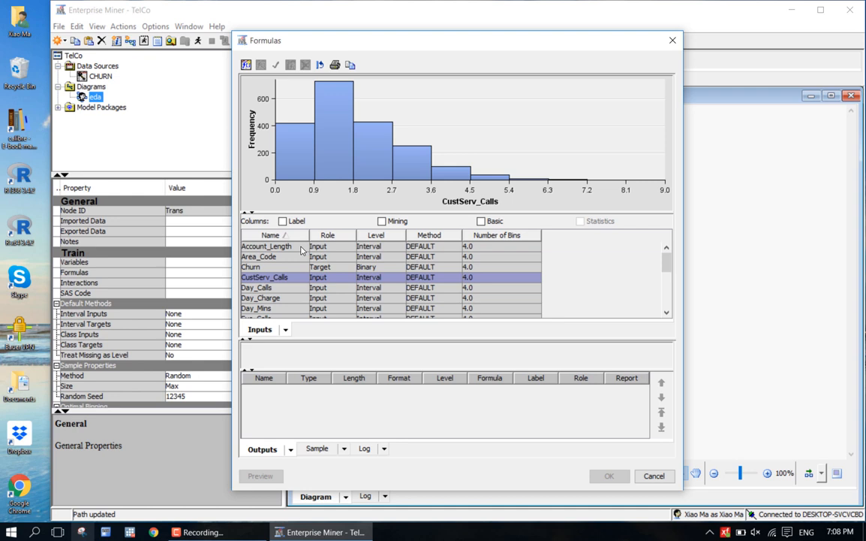
left_click(302, 250)
key("Down")
key("Down")
key("Down")
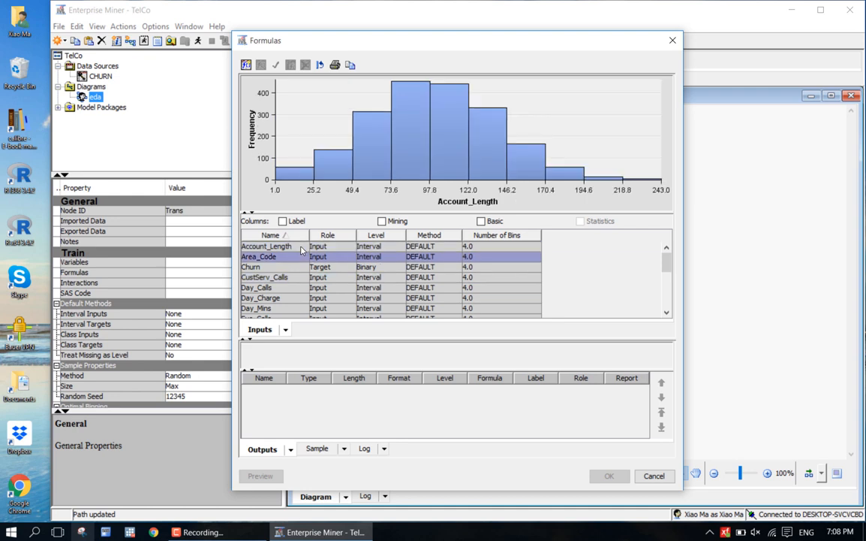
key("Down")
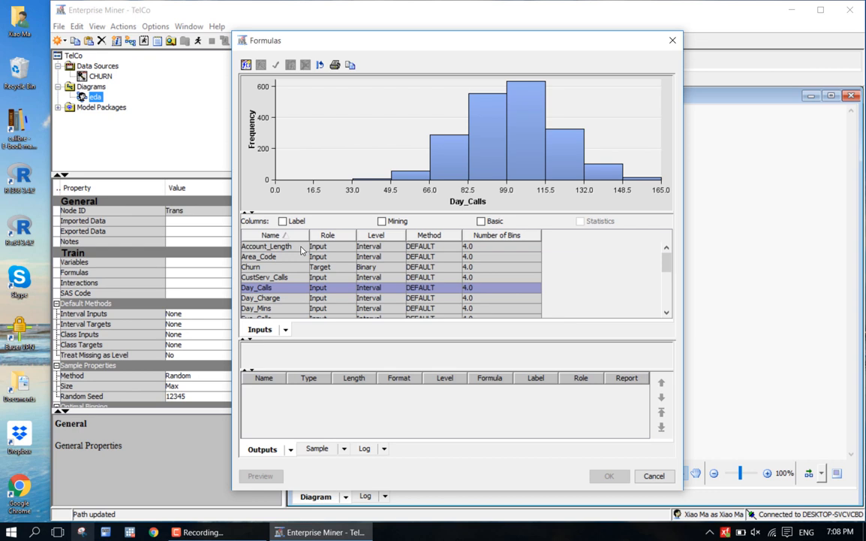
key("Down")
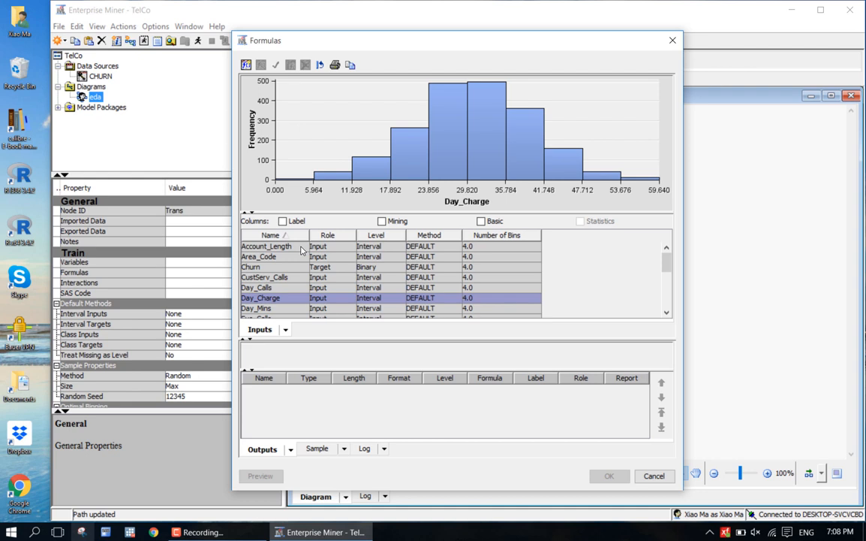
key("Down")
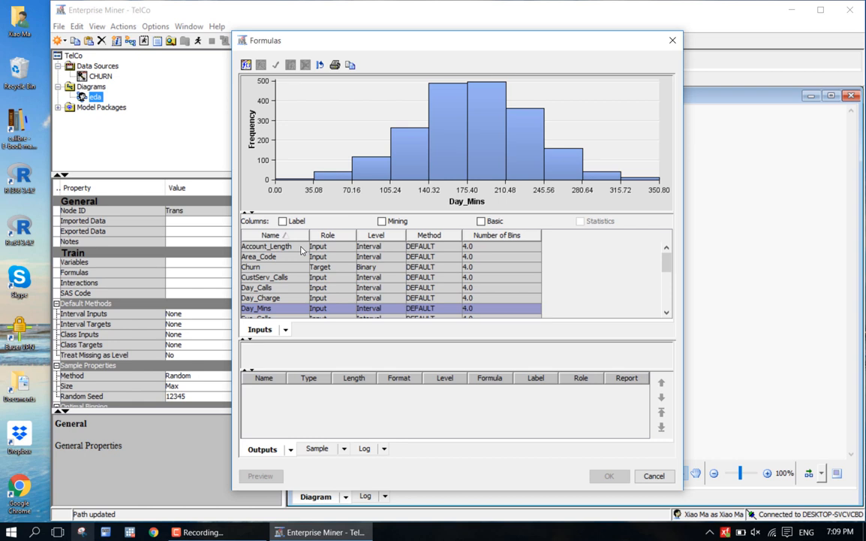
- Compare the shapes of the Day_Charge and Day_Mins histograms by switching repeatedly between the two variables
key("Up")
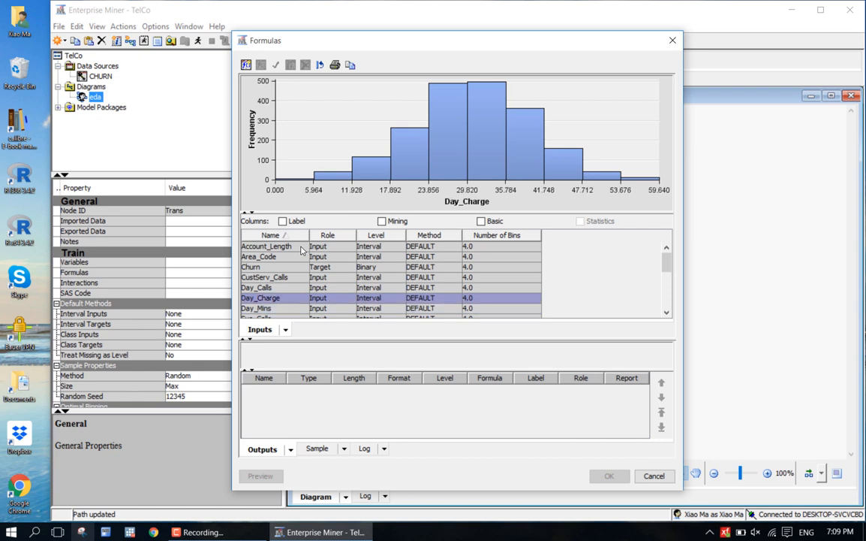
key("Down")
key("Up")
key("Down")
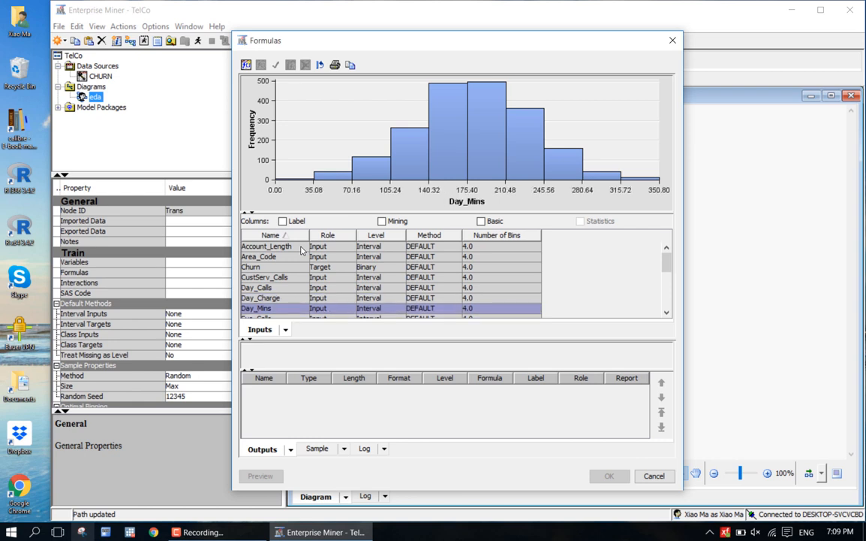
key("Up")
key("Down")
key("Up")
key("Down")
key("Up")
key("Down")
key("Up")
key("Down")
key("Up")
key("Down")
key("Up")
key("Down")
key("Up")
key("Down")
key("Up")
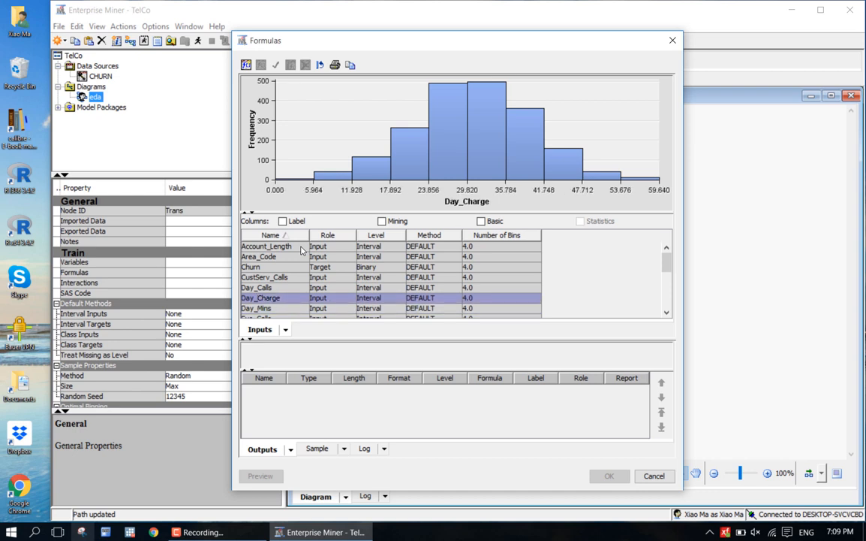
key("Down")
key("Up")
key("Down")
key("Up")
key("Down")
key("Up")
key("Down")
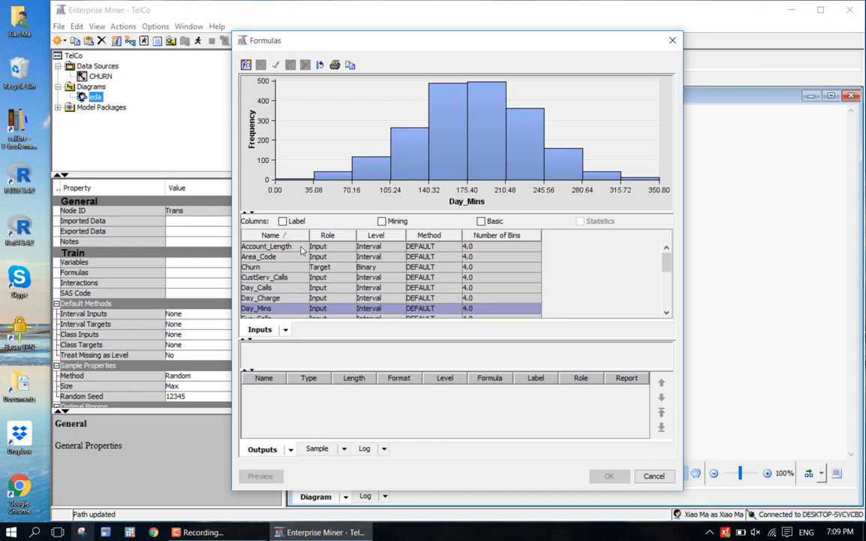
key("Up")
key("Down")
key("Up")
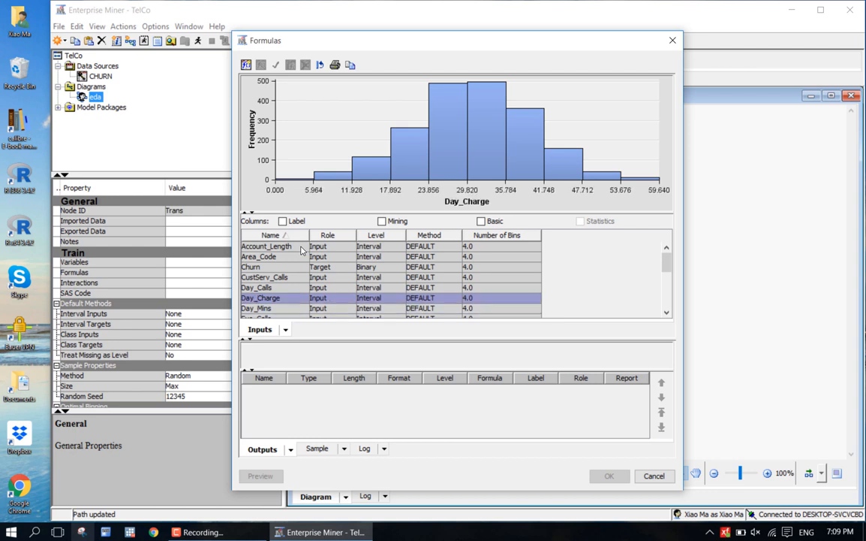
key("Down")
key("Up")
key("Down")
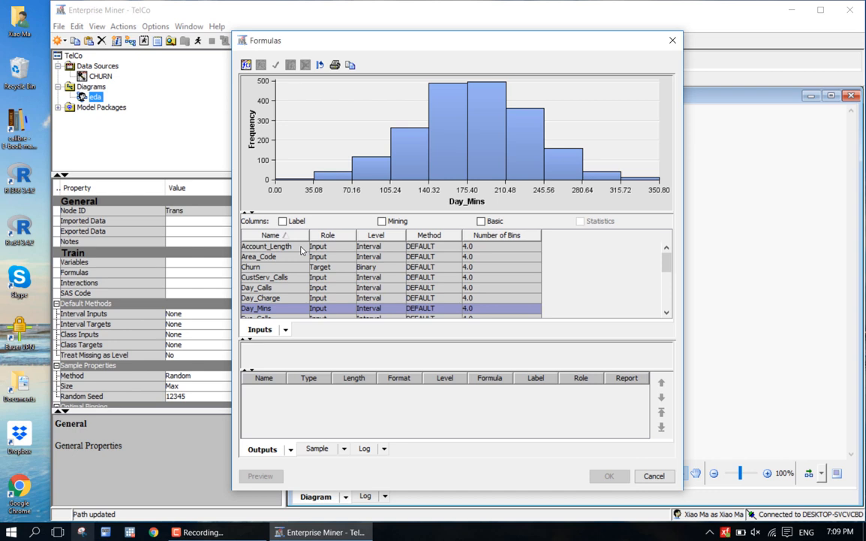
key("Up")
key("Down")
key("Up")
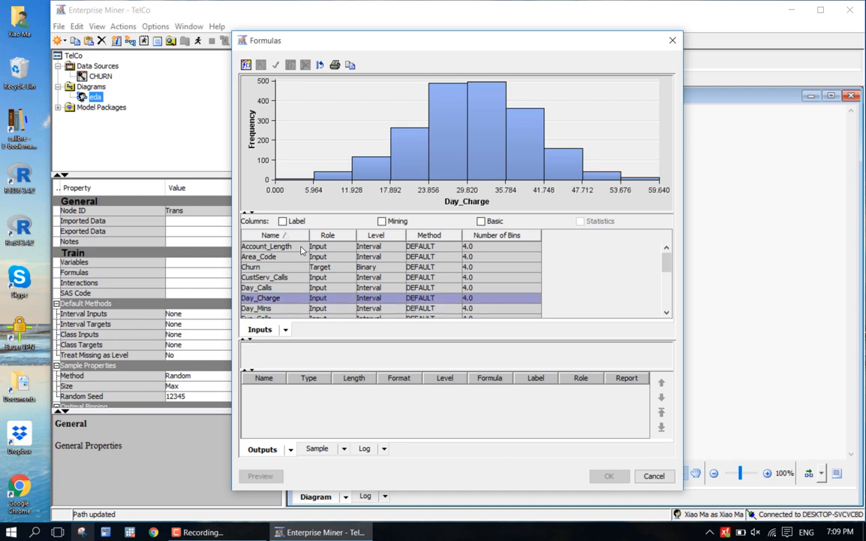
key("Down")
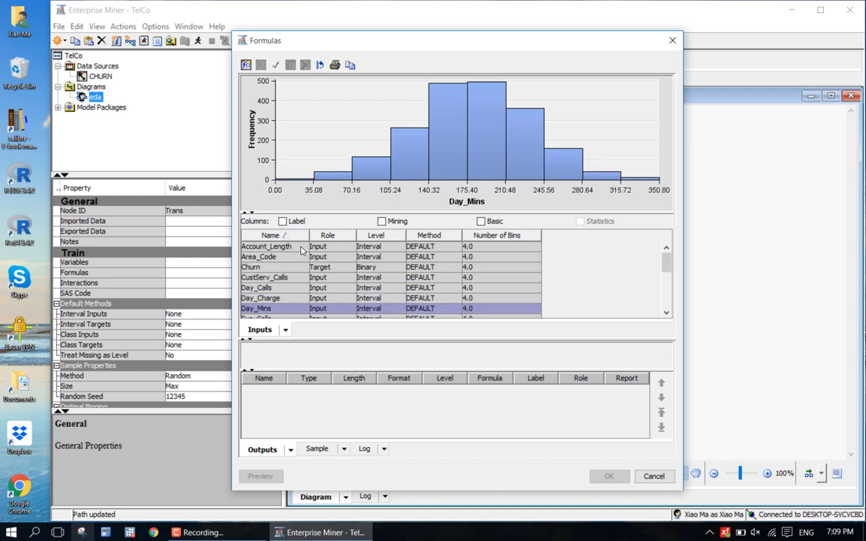
key("Up")
key("Down")
key("Up")
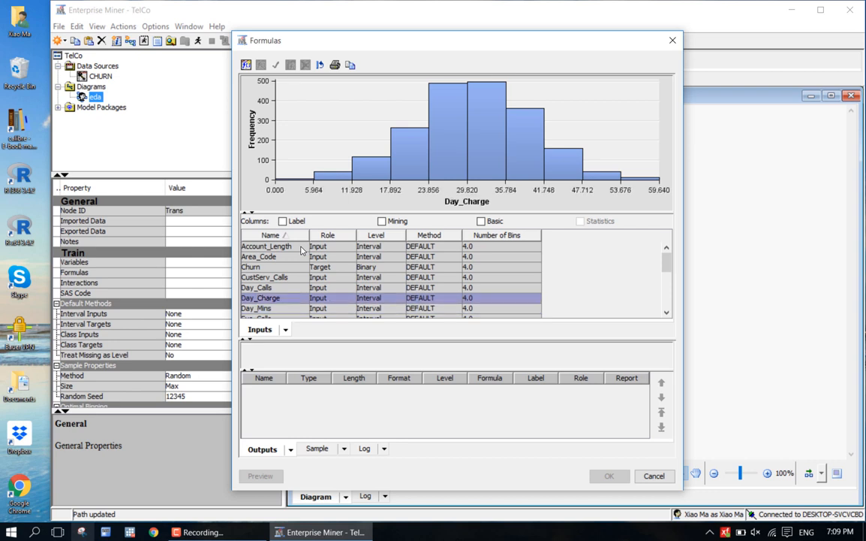
key("Down")
key("Up")
key("Down")
key("Up")
key("Down")
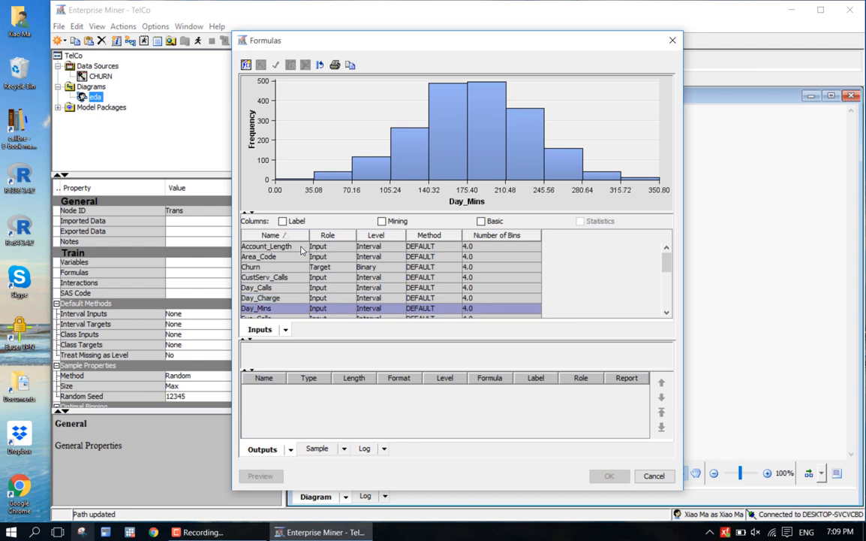
key("Up")
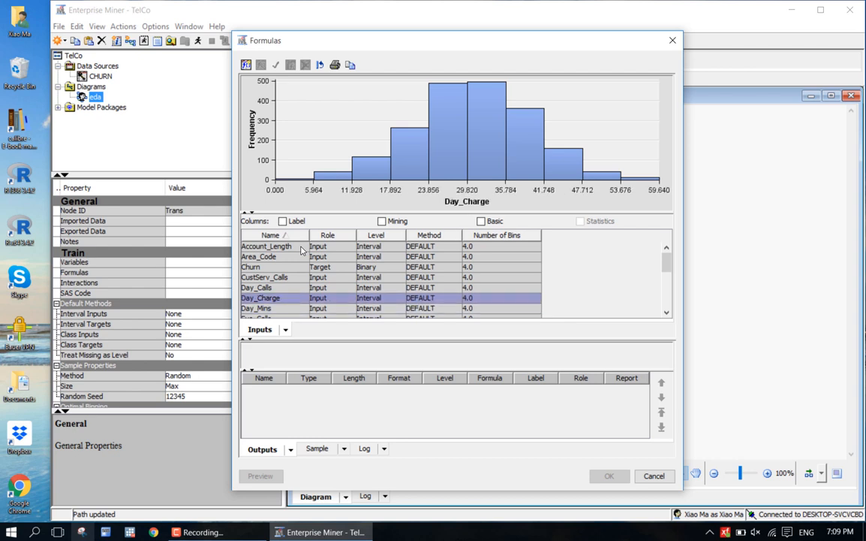
key("Down")
key("Up")
key("Down")
key("Up")
key("Up")
key("Down")
key("Up")
key("Down")
key("Up")
key("Down")
key("Up")
key("Down")
key("Up")
key("Down")
key("Down")
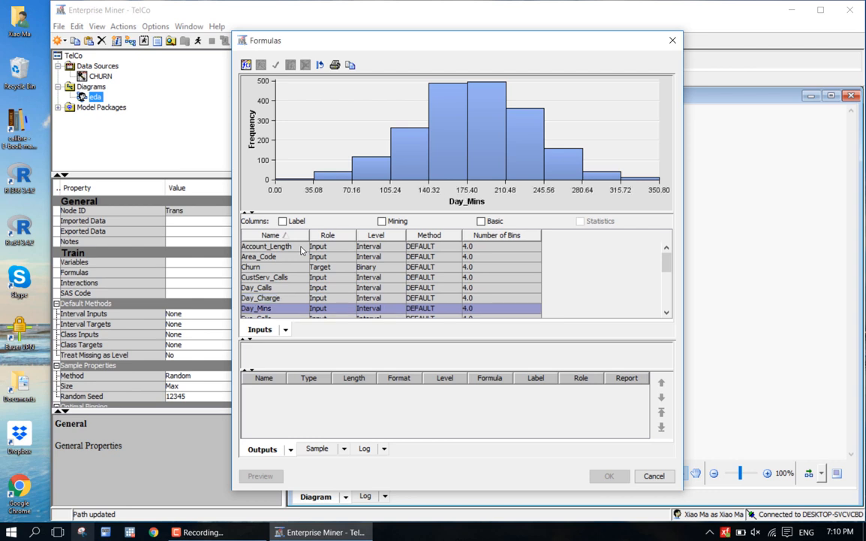
- Compare the histograms of Day_Calls, Day_Charge and Day_Mins by switching back and forth between the variables
key("Up")
key("Up")
key("Down")
key("Up")
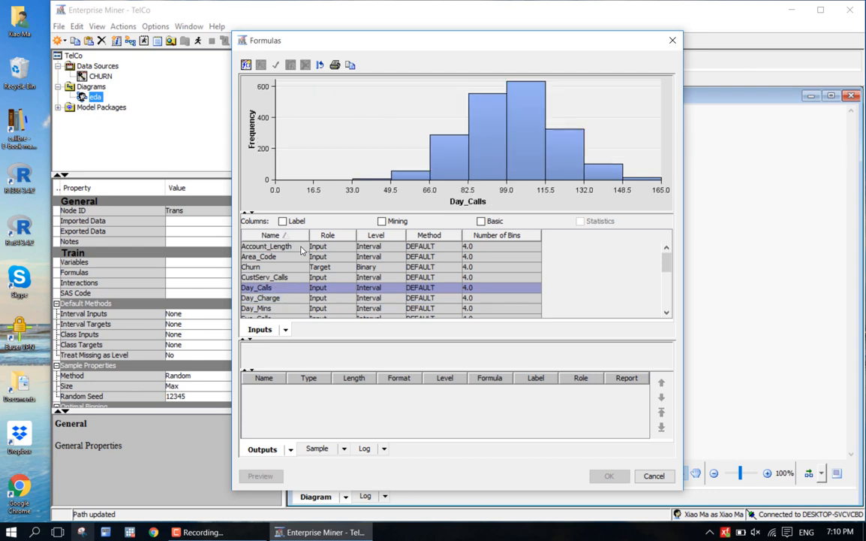
key("Down")
key("Up")
key("Down")
key("Up")
key("Down")
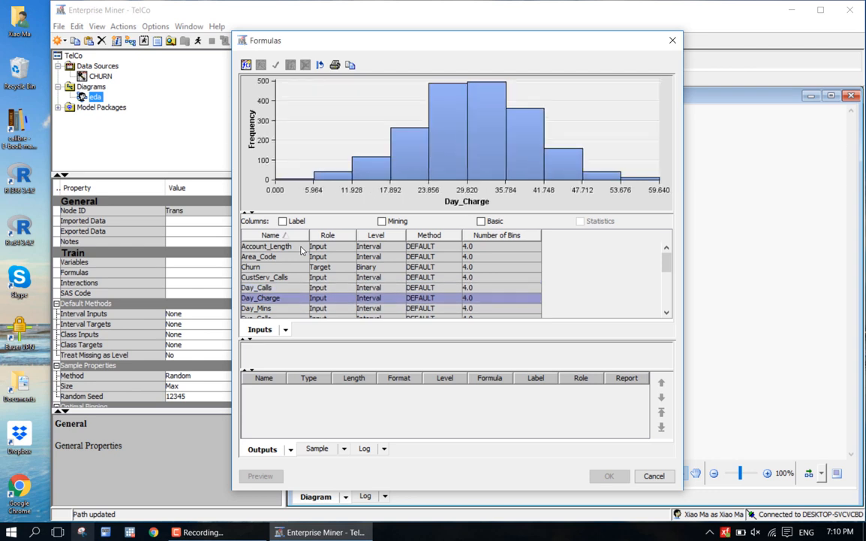
key("Up")
key("Down")
key("Down")
- Examine the histograms of Eve_Calls, Eve_Charge and Eve_Mins, going back up the variable list as far as Churn
key("Down")
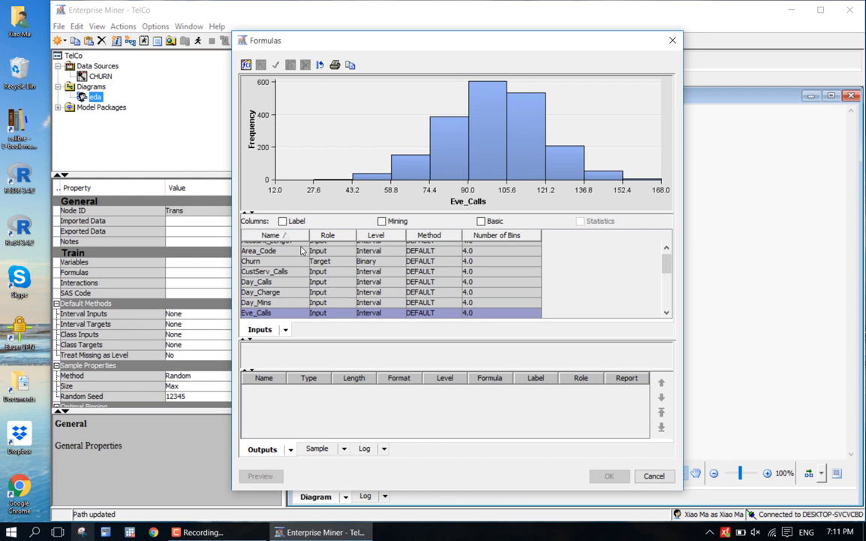
key("Down")
key("Down")
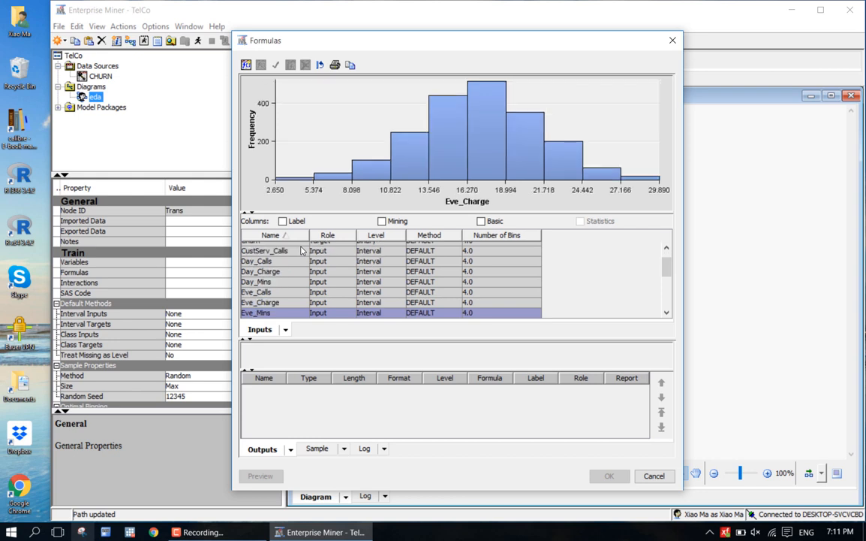
key("Up")
key("Up")
key("Up")
key("Up")
key("Up")
key("Up")
key("Up")
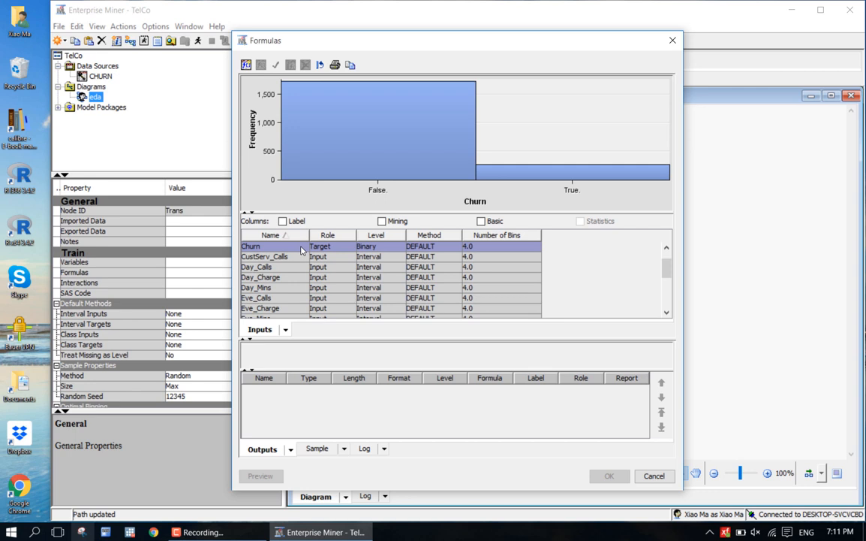
- Examine the histograms of the variables from Eve_Charge through Intl_Mins one by one
left_click(306, 310)
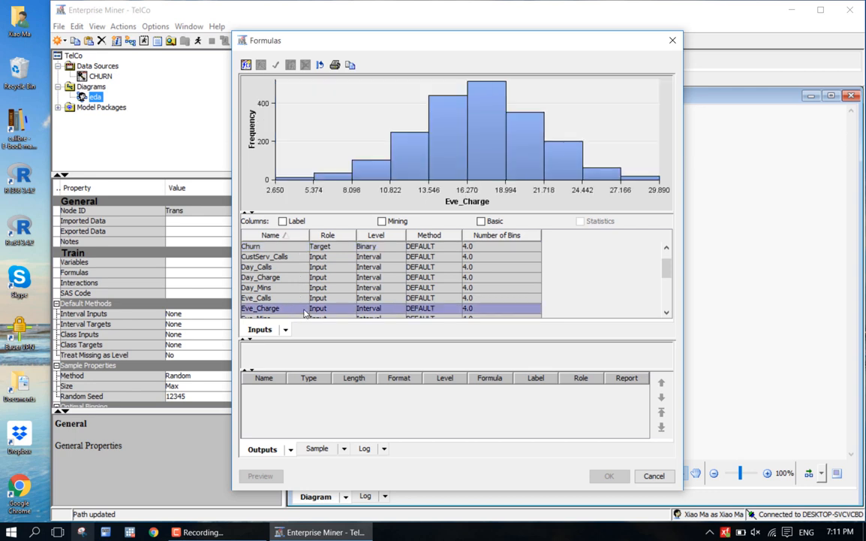
key("Down")
key("Down")
key("Down")
key("Down")
key("Up")
key("Up")
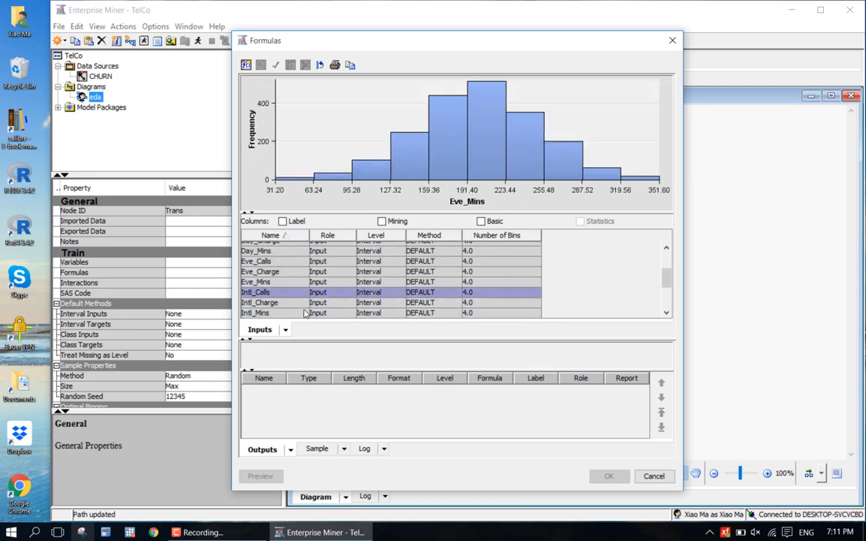
- Compare the shapes of the Eve_Charge and Eve_Mins histograms by switching repeatedly between the two variables
key("Up")
key("Up")
key("Down")
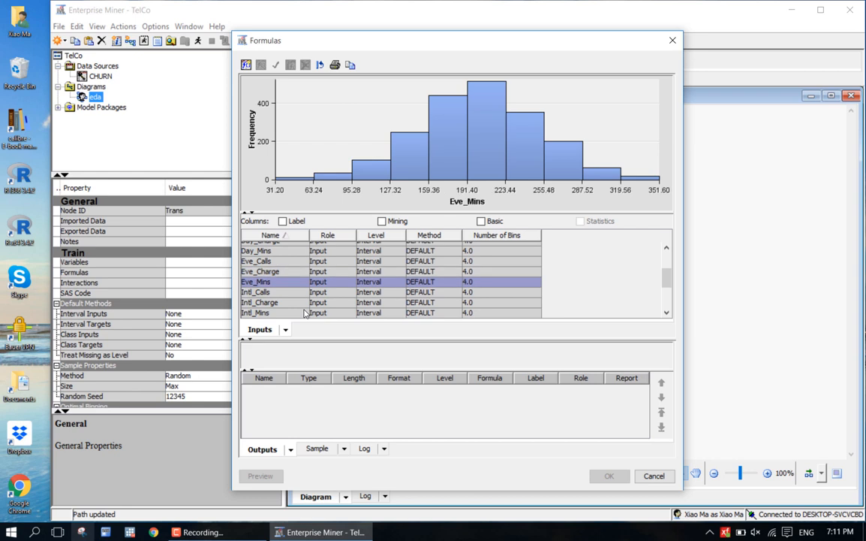
key("Up")
key("Down")
key("Up")
key("Down")
key("Up")
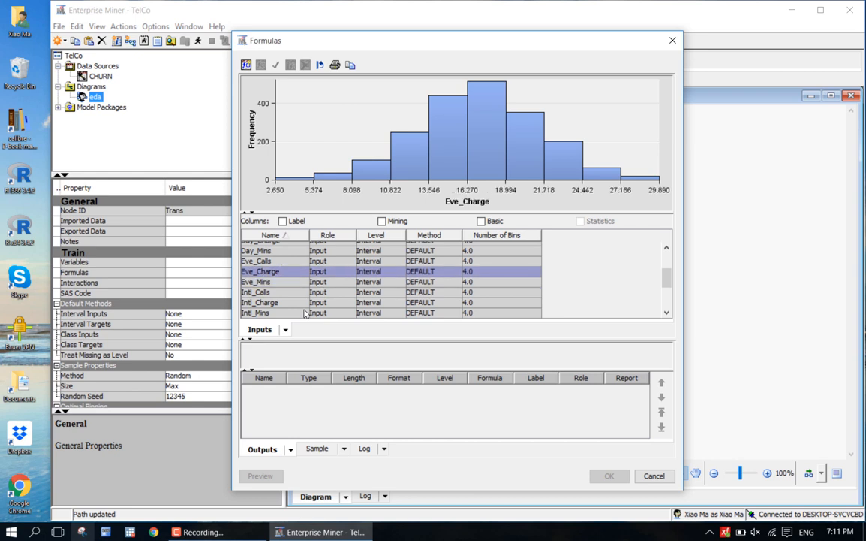
key("Down")
key("Up")
key("Down")
key("Up")
key("Down")
key("Up")
- Compare the shapes of the Intl_Charge and Intl_Mins histograms by switching repeatedly between the two variables
key("Down")
key("Down")
key("Down")
key("Down")
key("Up")
key("Down")
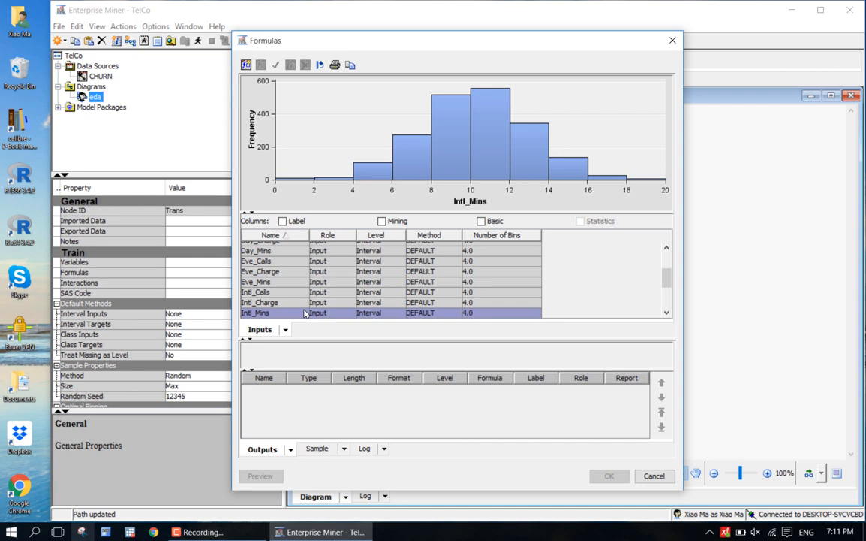
key("Up")
key("Down")
key("Up")
key("Down")
key("Up")
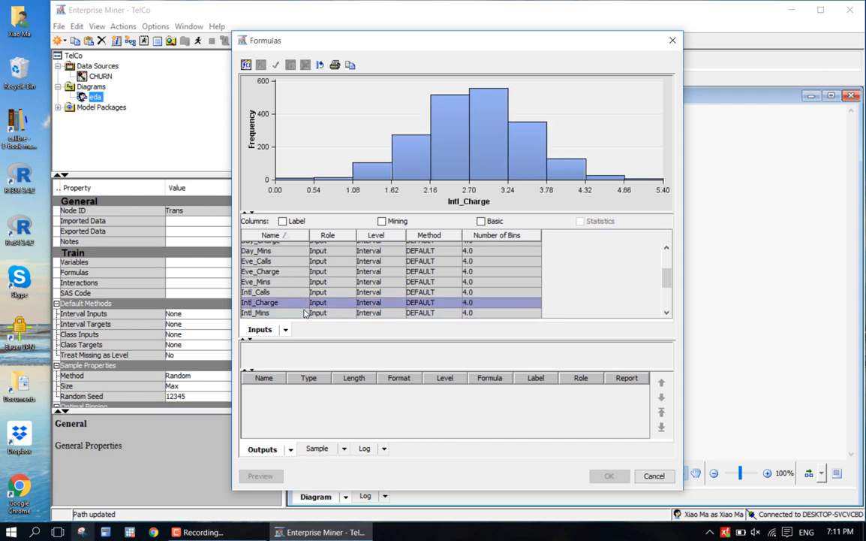
key("Down")
key("Up")
key("Down")
key("Up")
key("Down")
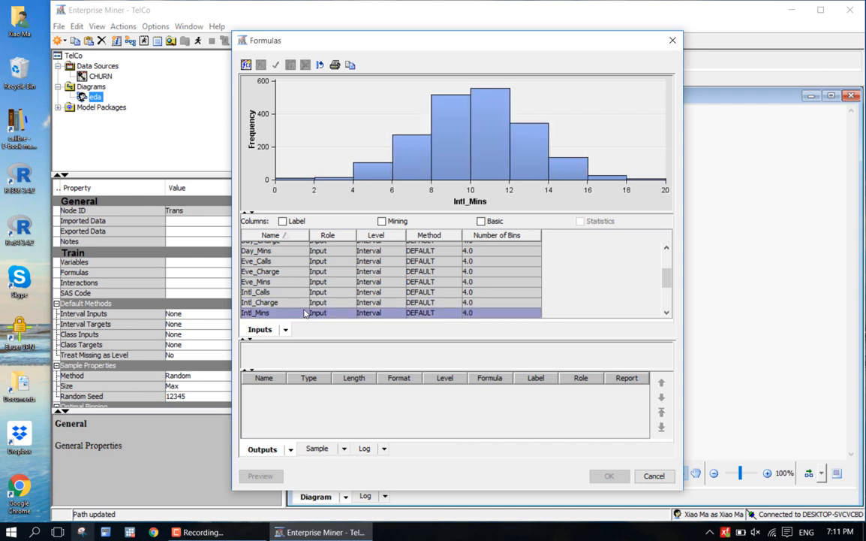
key("Up")
key("Down")
key("Up")
key("Down")
key("Up")
key("Down")
key("Up")
key("Down")
key("Up")
key("Down")
key("Down")
key("Up")
key("Up")
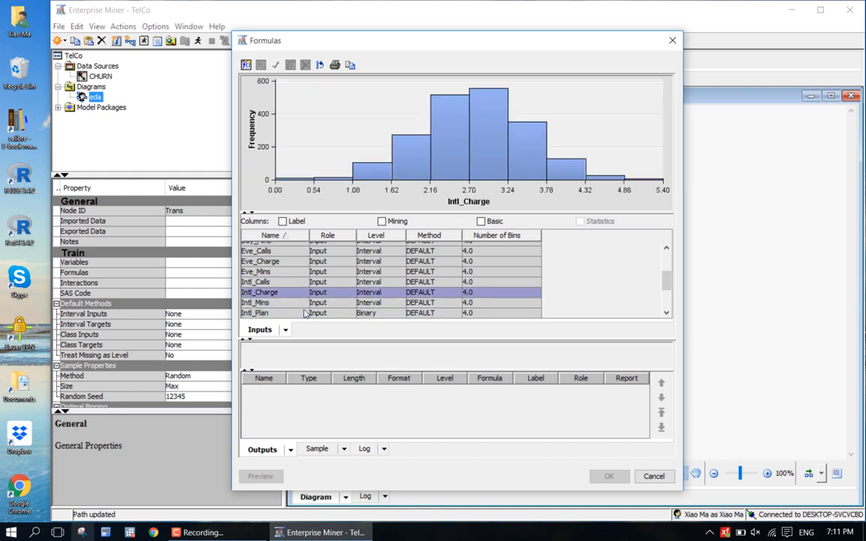
key("Down")
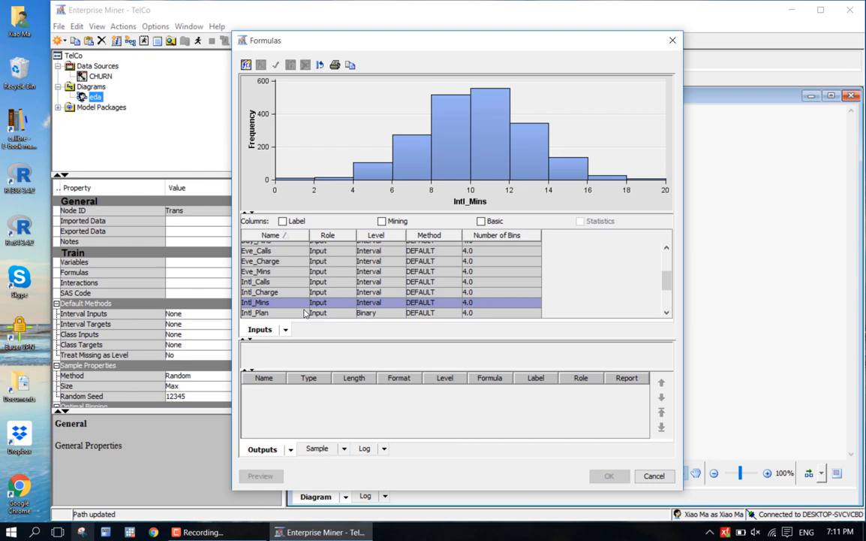
key("Up")
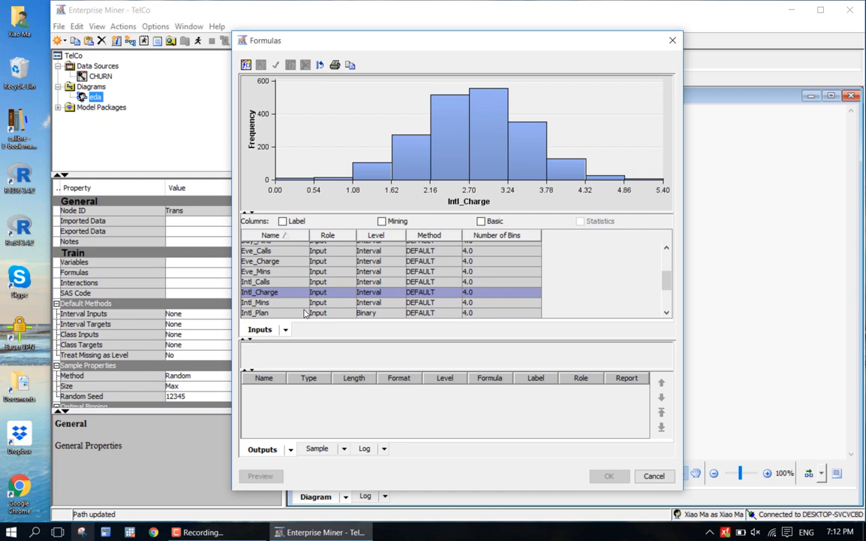
- Examine the distributions of the Intl_Plan and Night_Calls variables
key("Down")
key("Down")
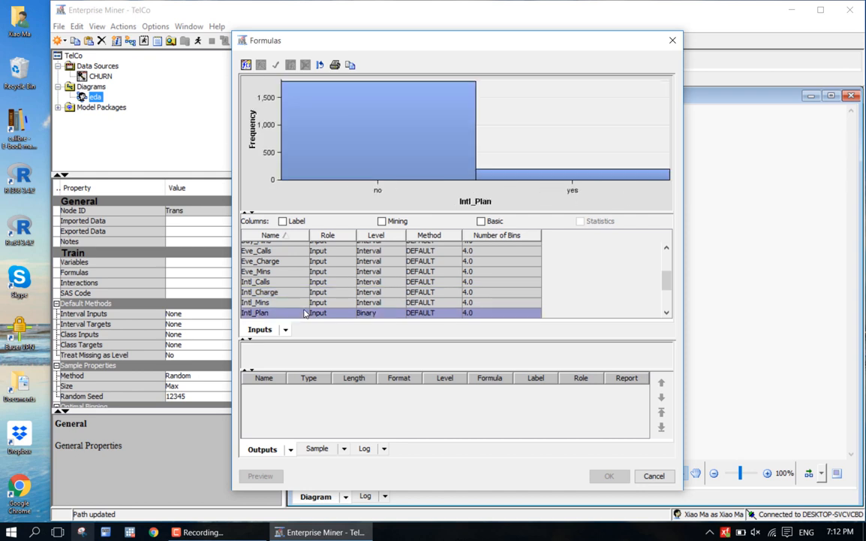
key("Up")
key("Down")
key("Down")
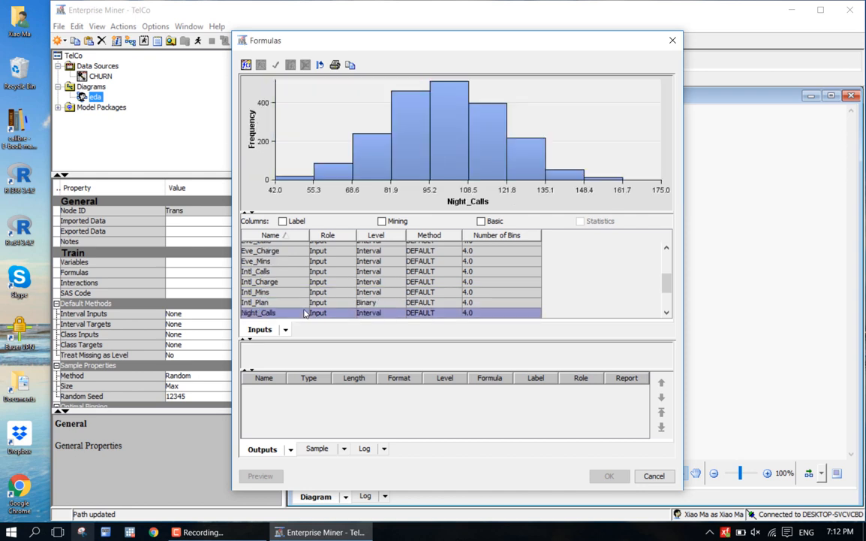
- Compare the shapes of the Night_Charge and Night_Mins histograms by alternating between the two variables
key("Down")
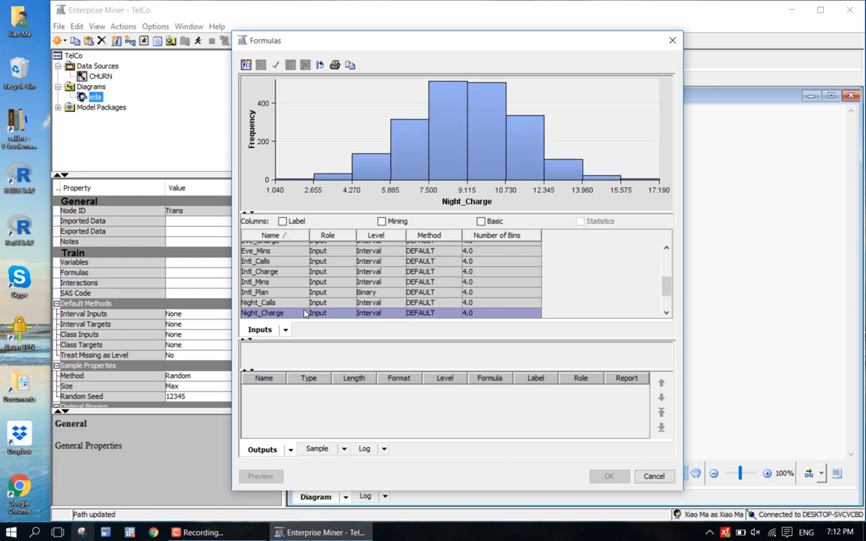
key("Down")
key("Up")
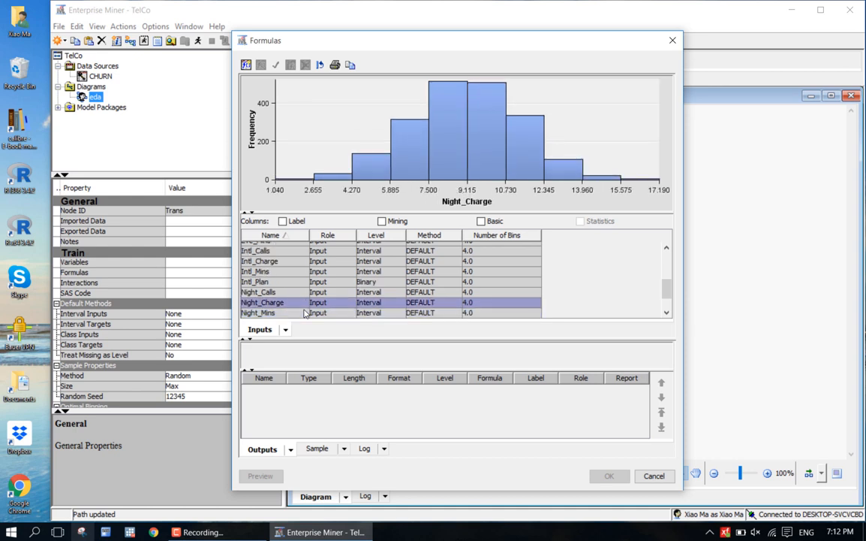
key("Down")
key("Up")
key("Down")
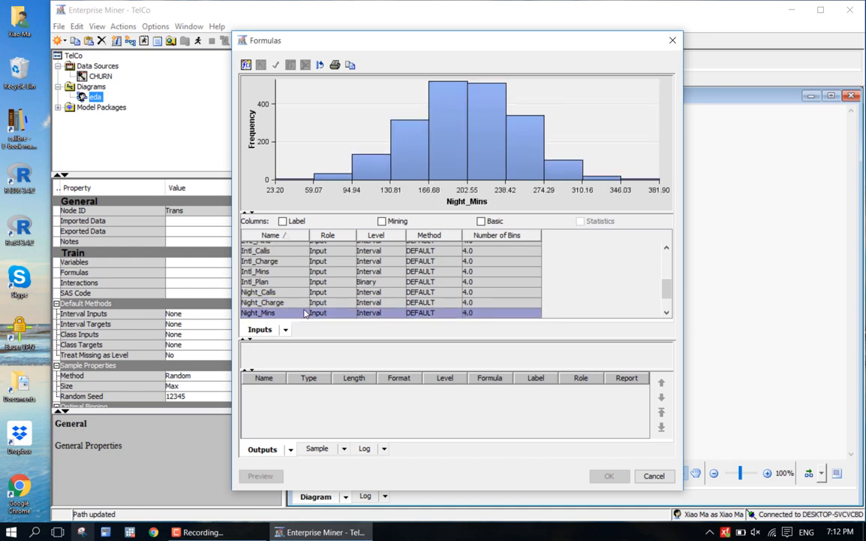
- Examine the distributions of the State and VMail_Message variables
key("Down")
key("Down")
key("Up")
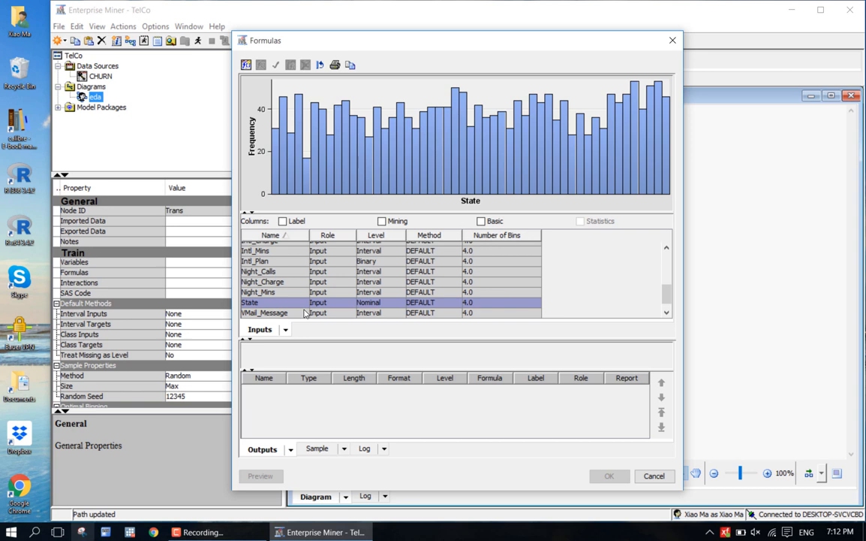
key("Down")
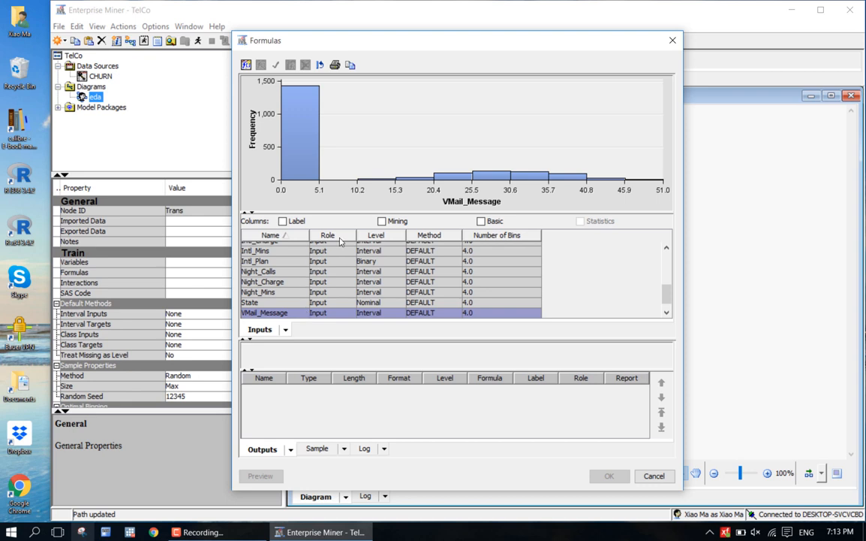
- Set the VMail_Message histogram to 51 horizontal bins in its graph properties to view the distribution in finer detail
right_click(422, 114)
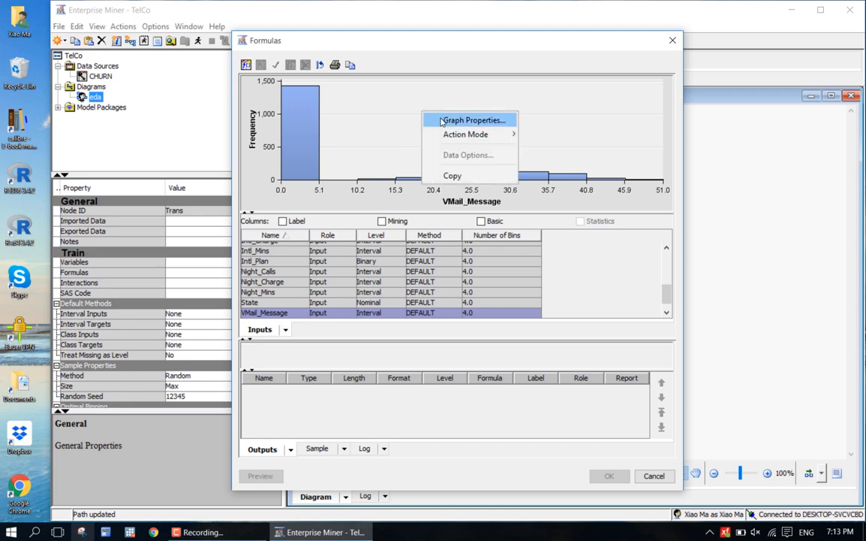
left_click(434, 120)
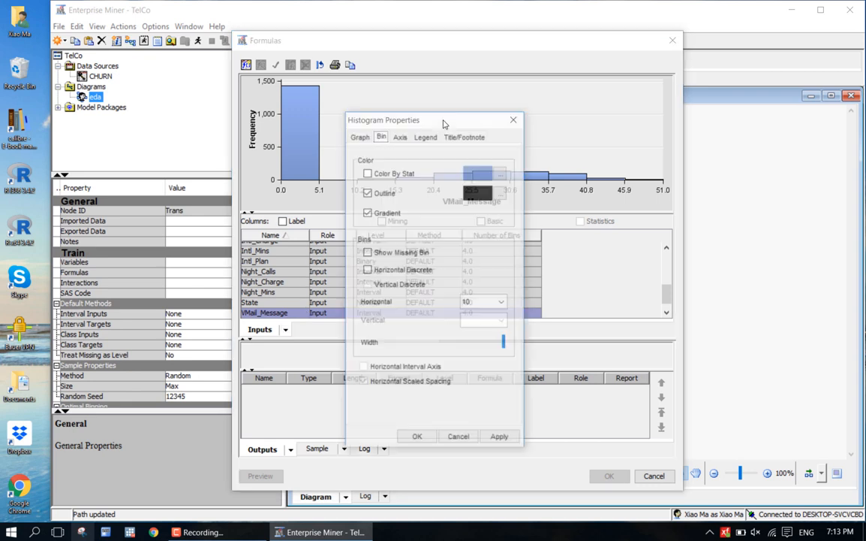
double_click(468, 301)
type("51")
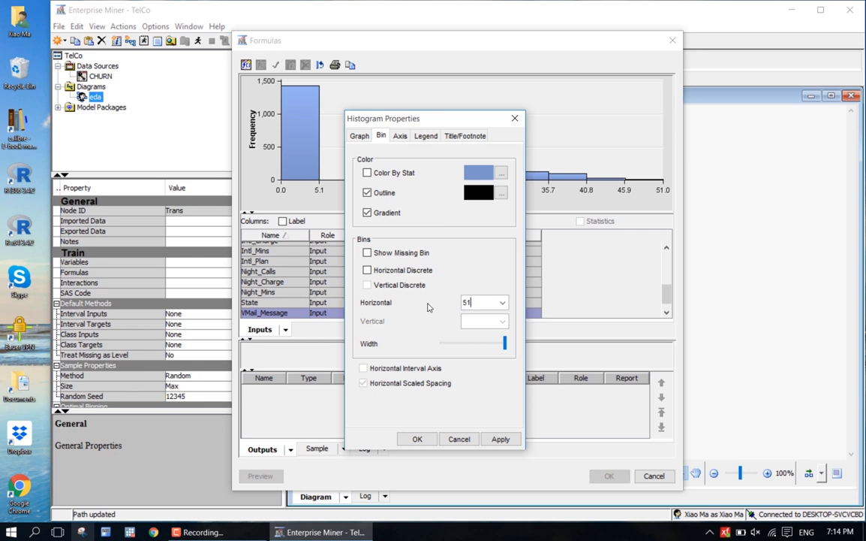
left_click(501, 439)
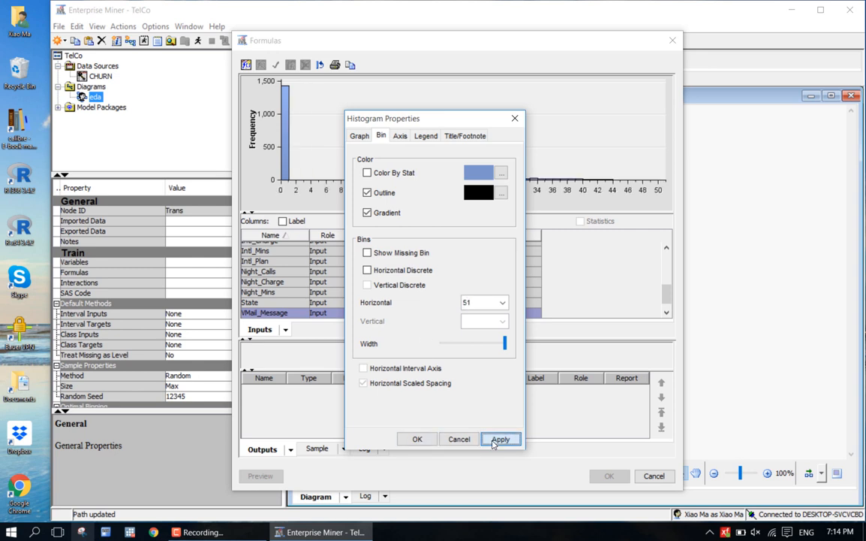
left_click_drag(460, 121, 762, 96)
left_click(717, 414)
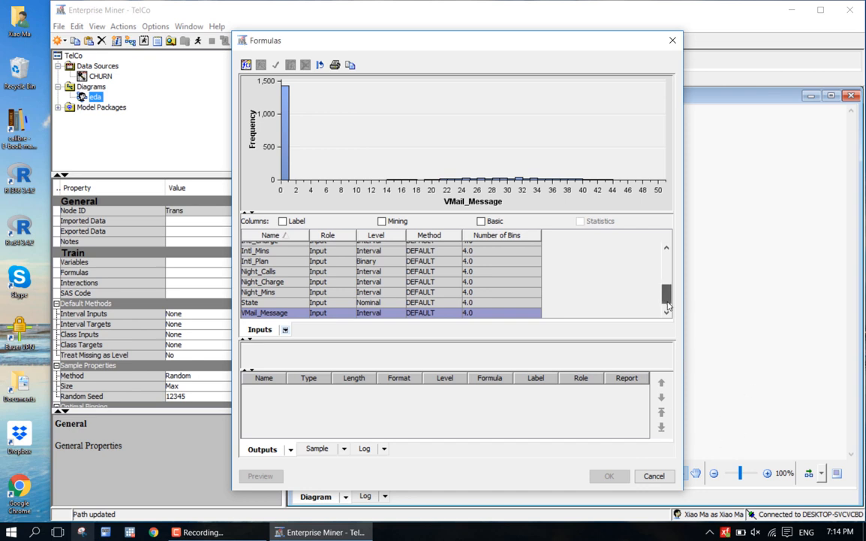
- Compare the distribution of VMail_Plan with the VMail_Message histogram, ending on VMail_Plan
scroll(666, 304, "down", 1)
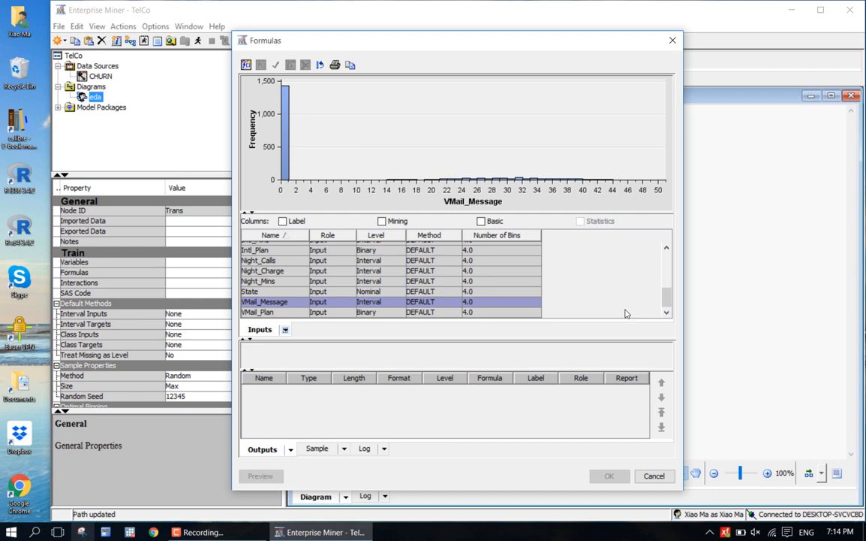
left_click(259, 313)
left_click(278, 302)
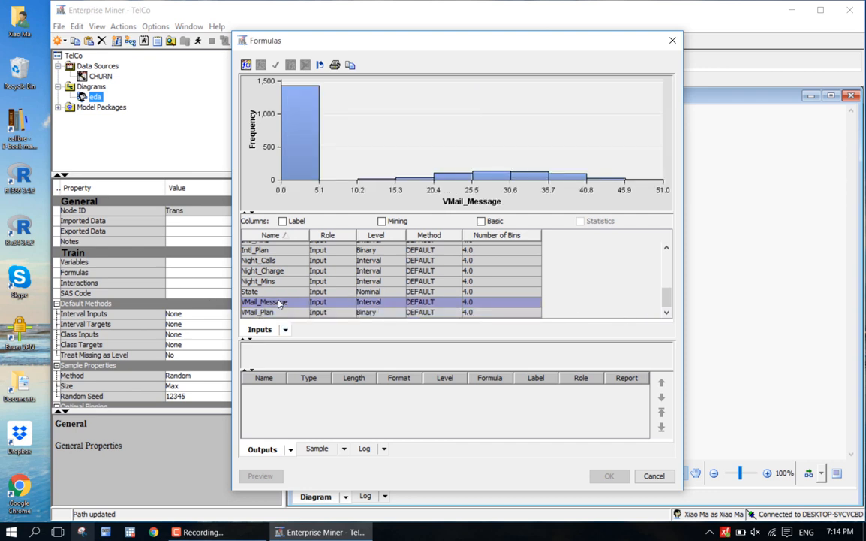
left_click(276, 313)
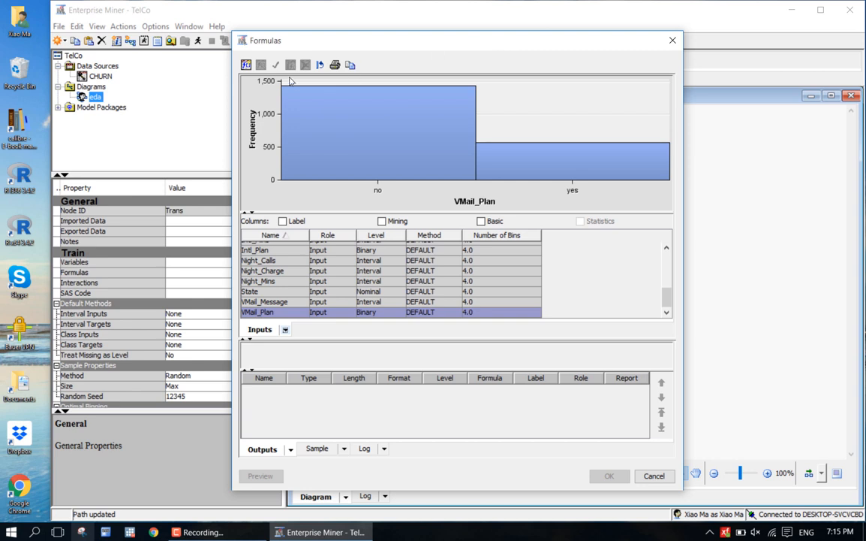
- Add a transformation named day_rate with the formula day_charge / day_mins
left_click(247, 66)
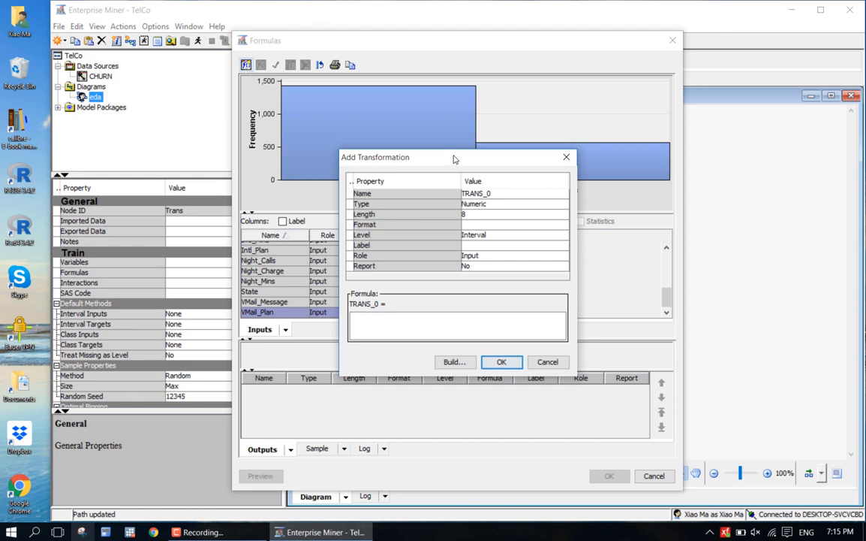
left_click_drag(456, 158, 551, 60)
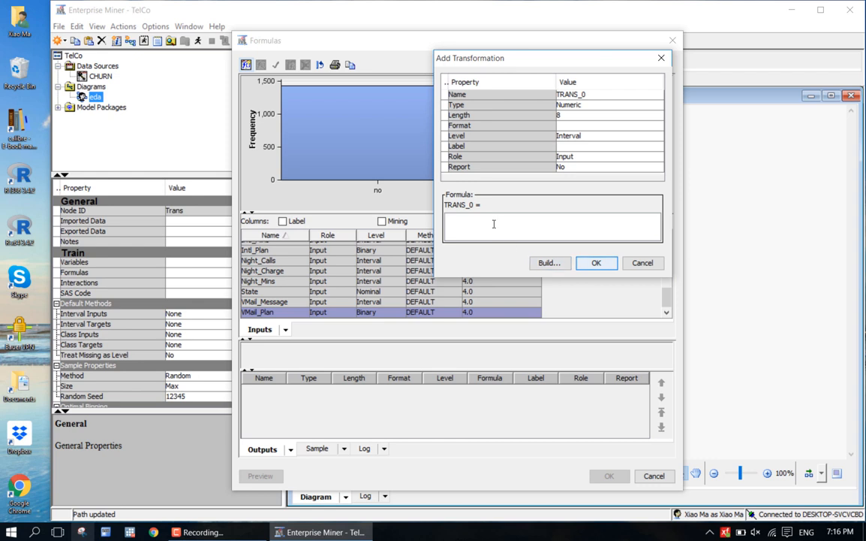
type("day_charge /")
type("day_mins")
left_click(595, 94)
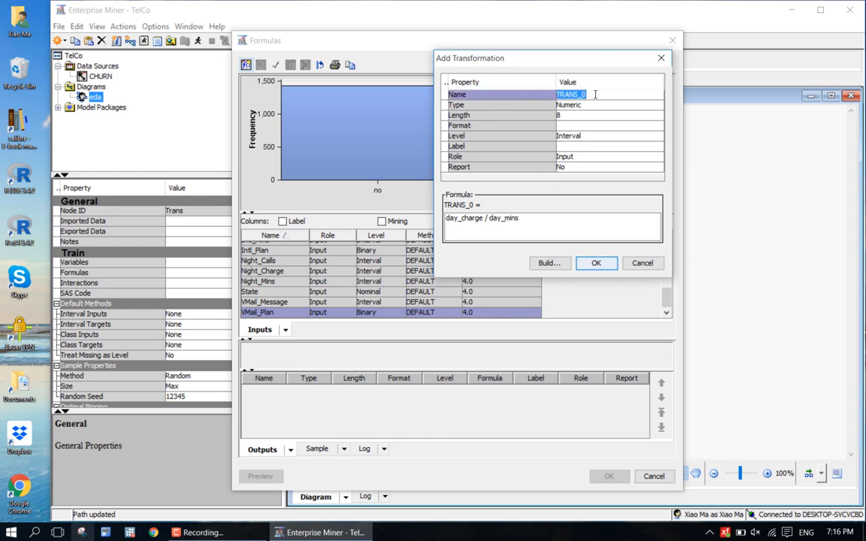
type("day_rate")
left_click(526, 107)
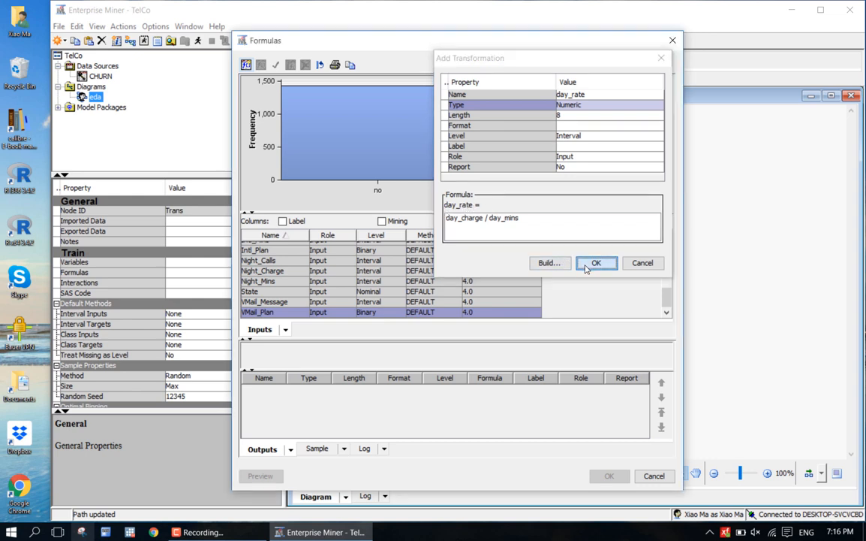
left_click(594, 263)
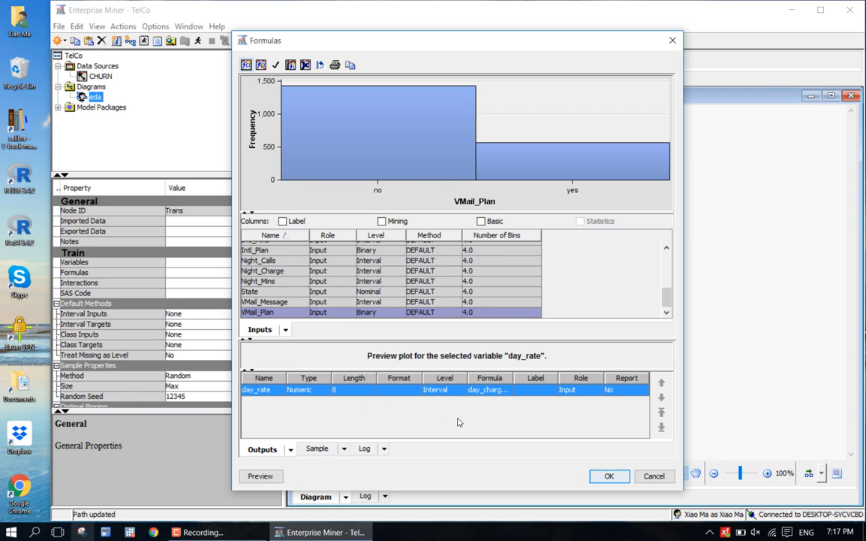
- Run the Transform Variables node with the day_rate formula accepted and open its results
left_click_drag(513, 378, 567, 378)
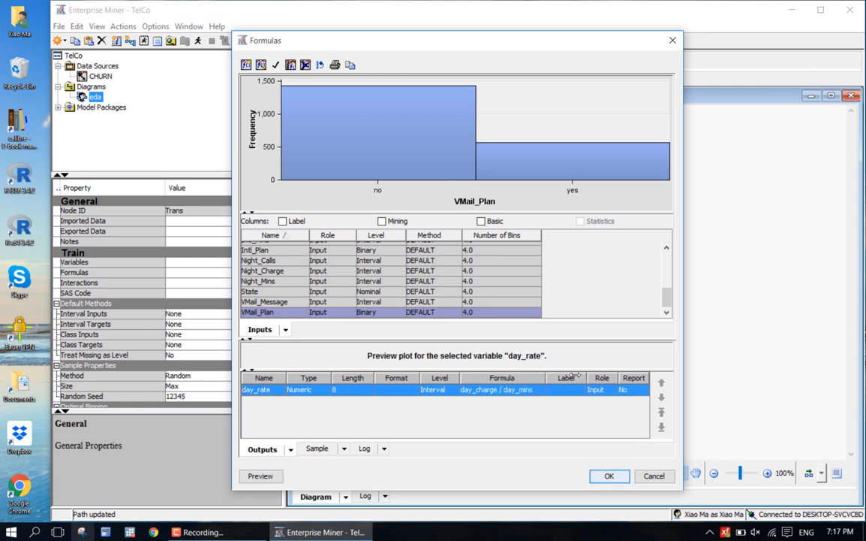
left_click(609, 478)
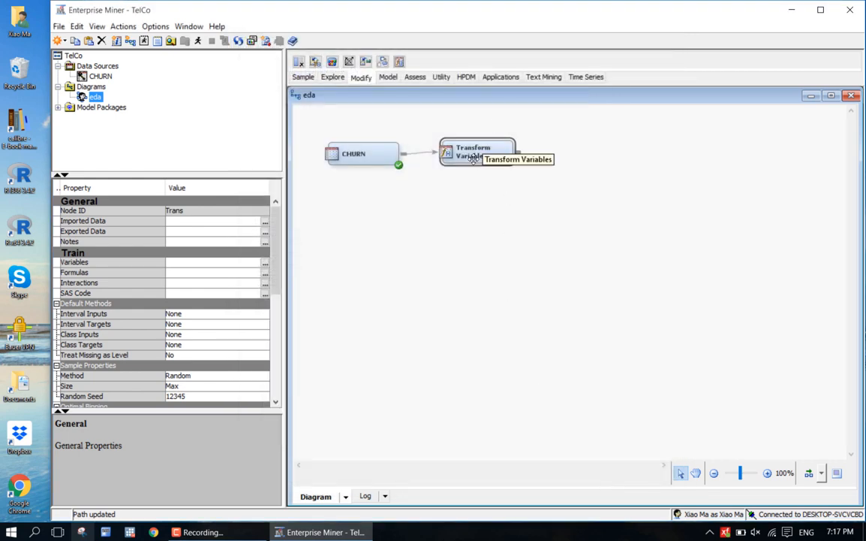
right_click(474, 161)
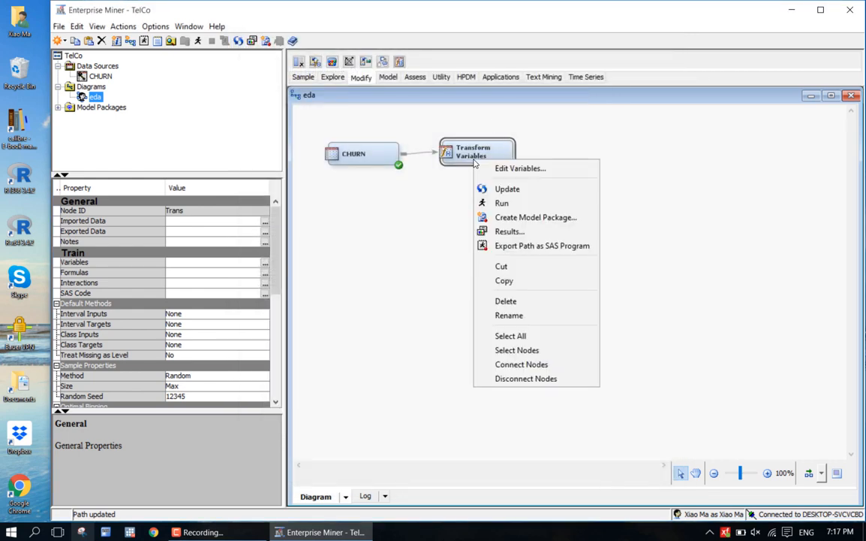
left_click(484, 203)
left_click(549, 326)
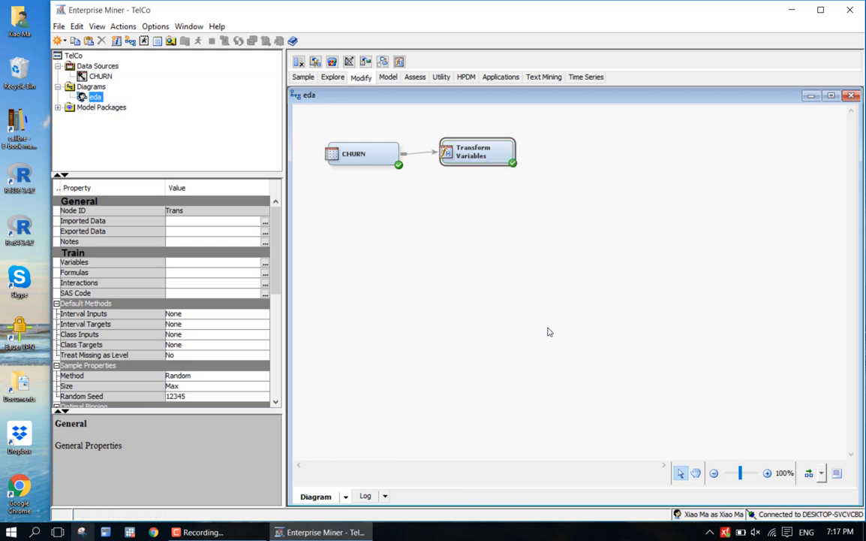
left_click(596, 328)
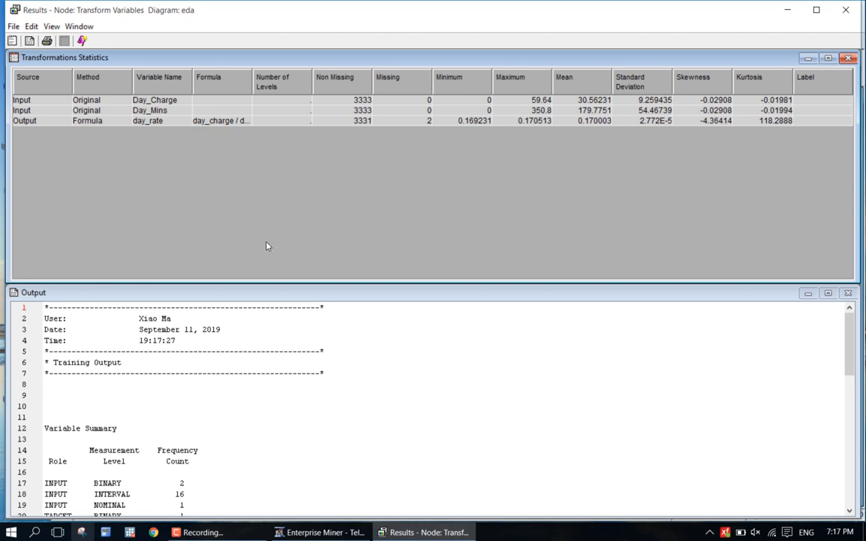
left_click(83, 41)
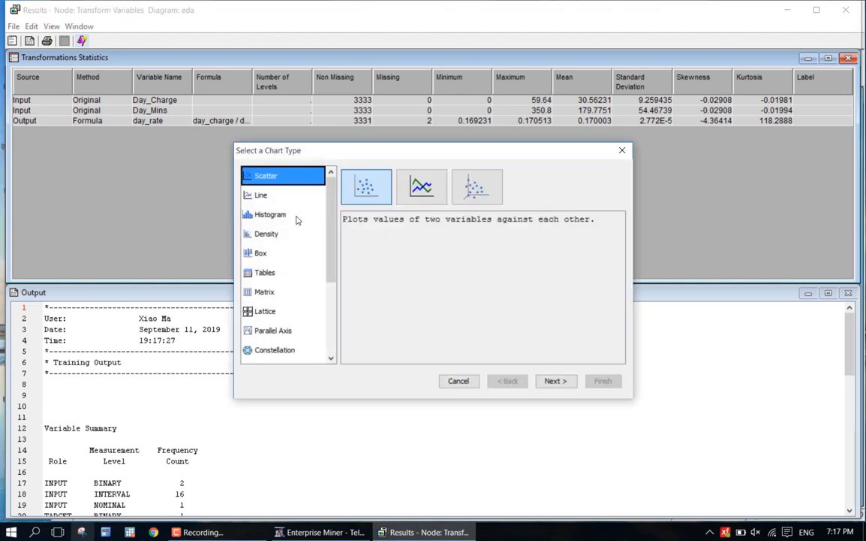
left_click(274, 218)
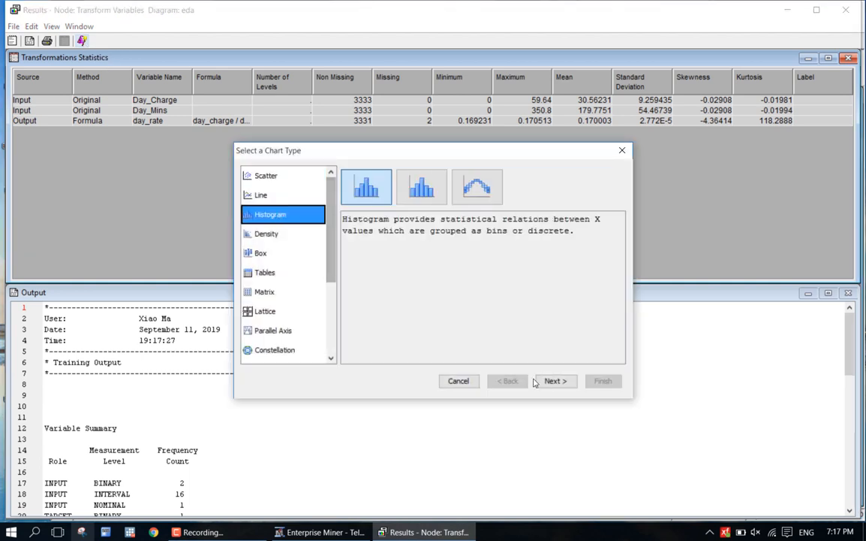
left_click(556, 380)
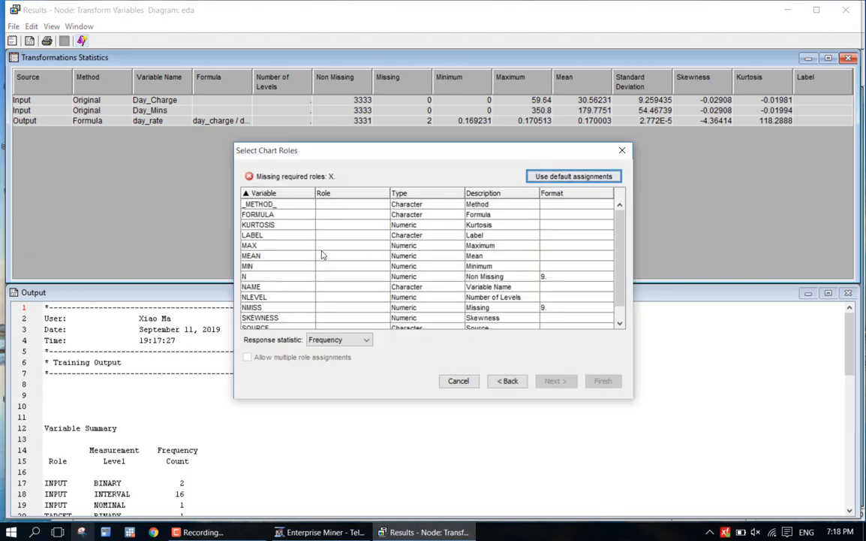
left_click(621, 150)
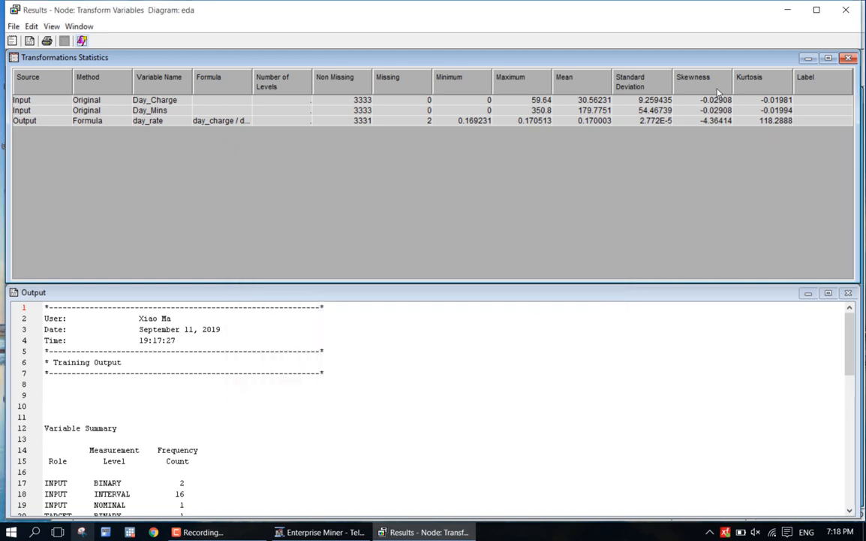
left_click(846, 10)
left_click(435, 199)
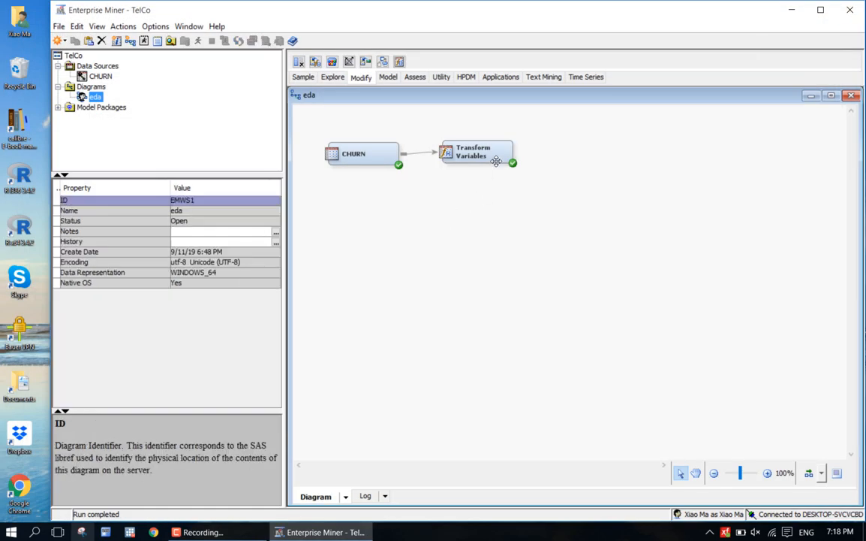
- Explore the TRAIN data exported by the Transform Variables node and examine its day_rate column
left_click(492, 159)
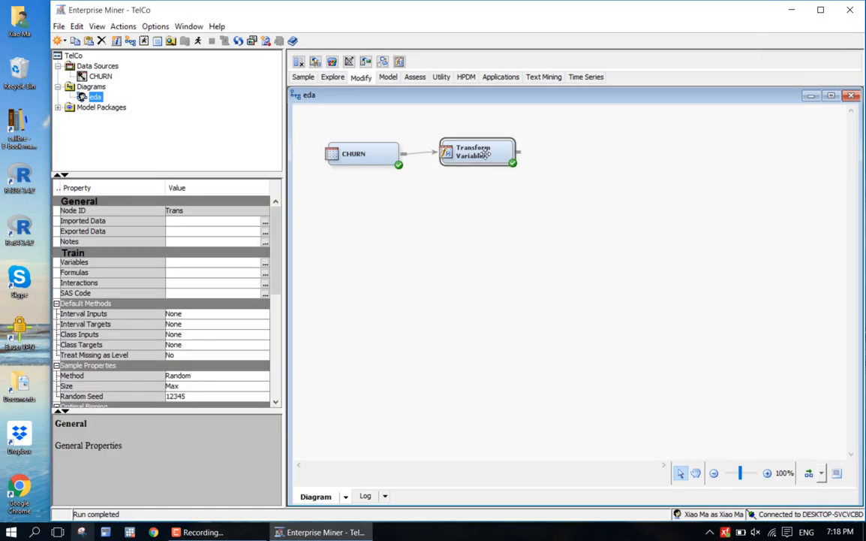
left_click(264, 233)
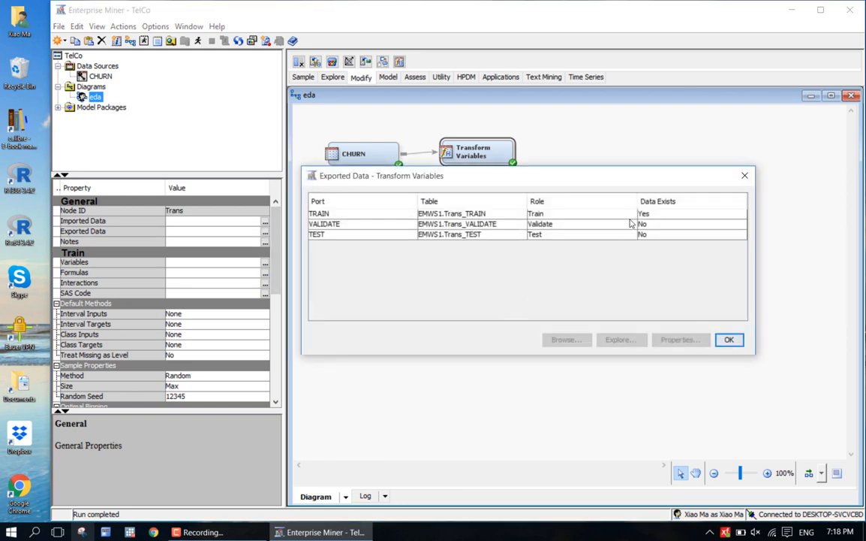
left_click(631, 216)
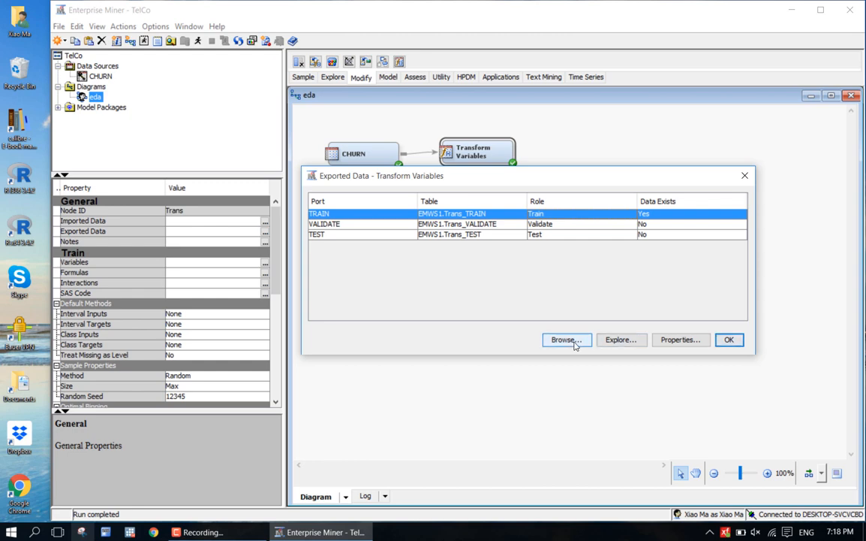
left_click(617, 342)
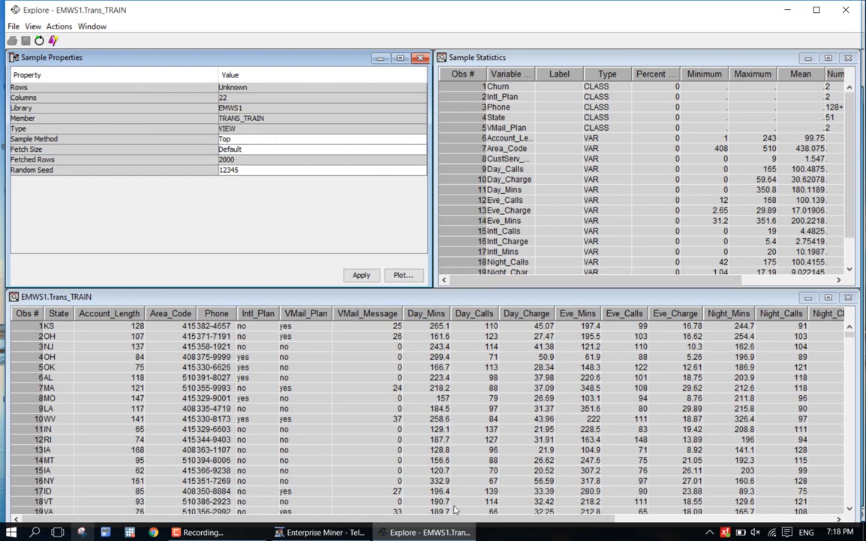
left_click_drag(589, 520, 819, 520)
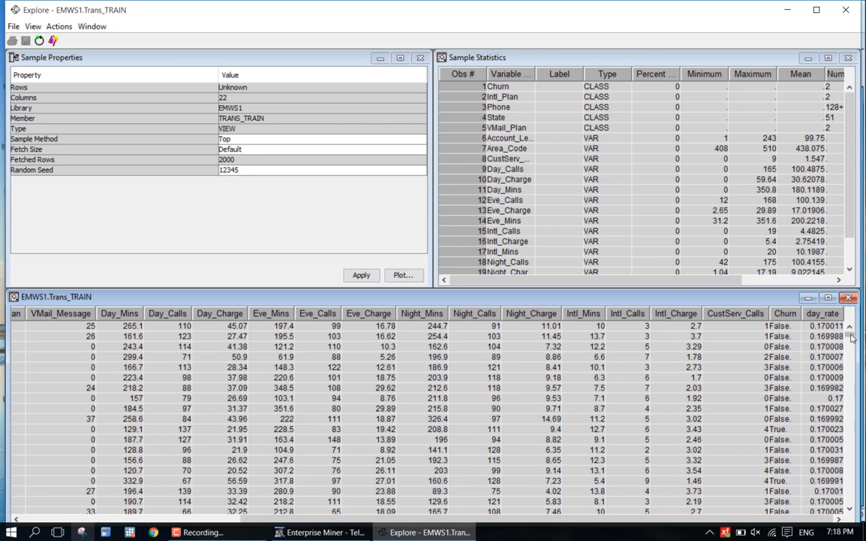
- Plot a histogram of the exported TRAIN data with day_rate as the X variable, examine it and return to the eda diagram
left_click(53, 42)
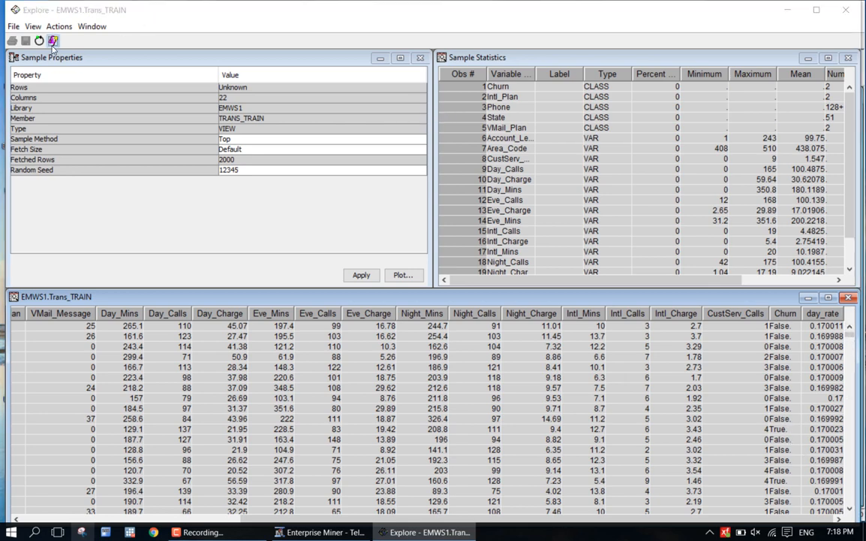
left_click(270, 214)
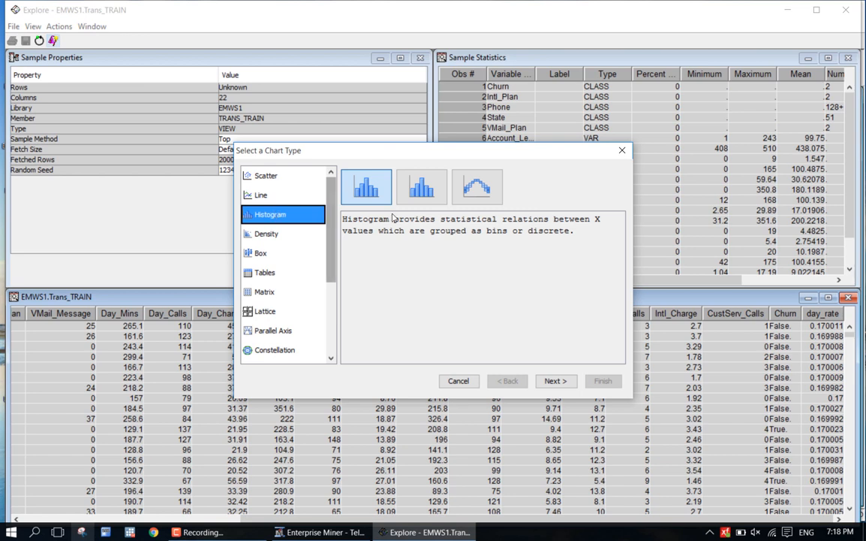
left_click(555, 380)
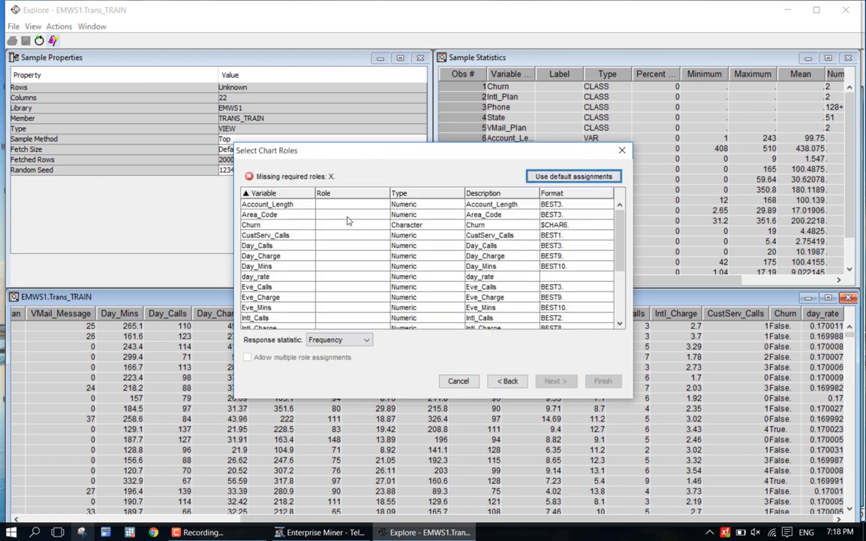
left_click(333, 276)
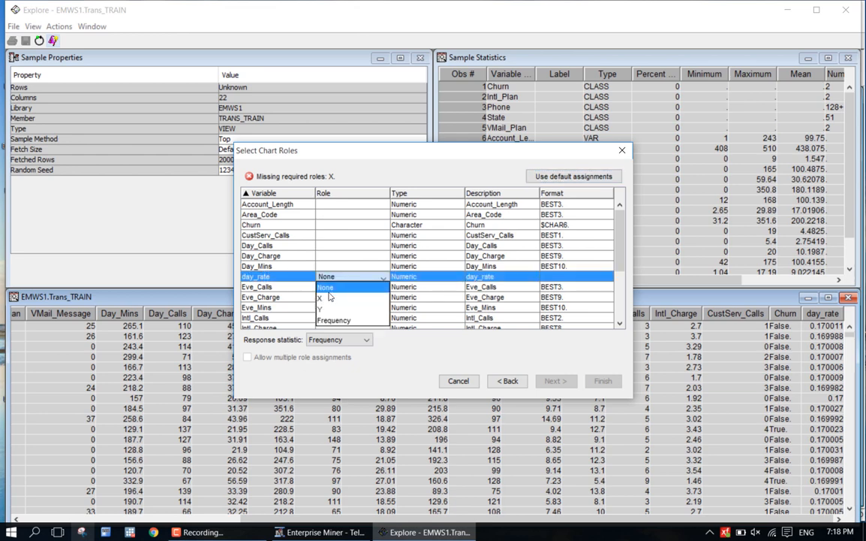
left_click(328, 298)
left_click(554, 381)
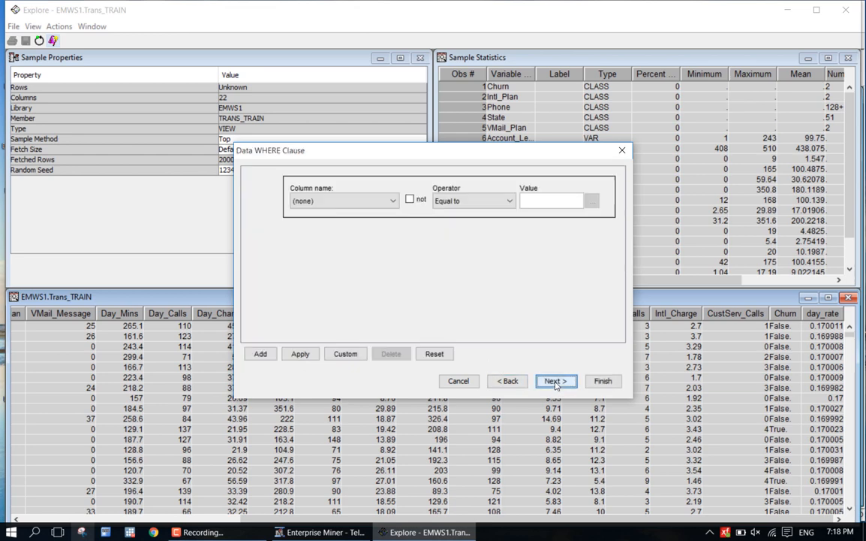
left_click(603, 381)
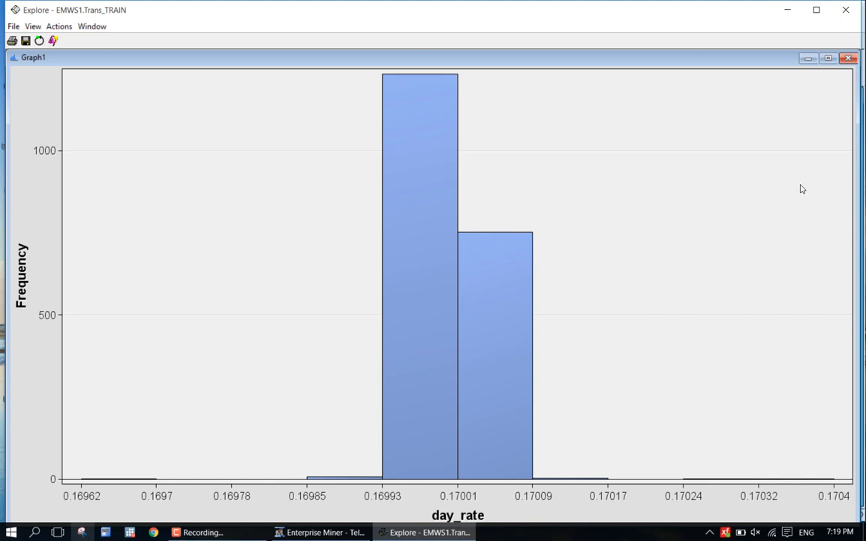
left_click(843, 12)
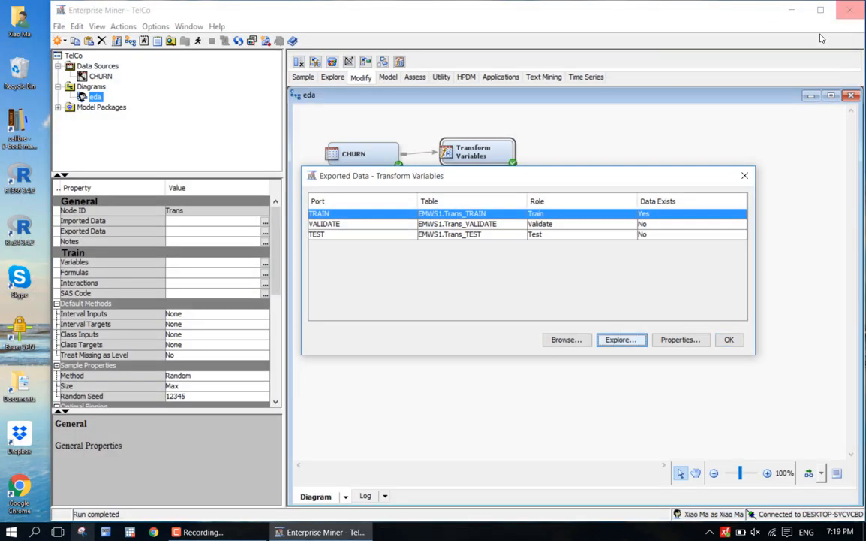
left_click(742, 179)
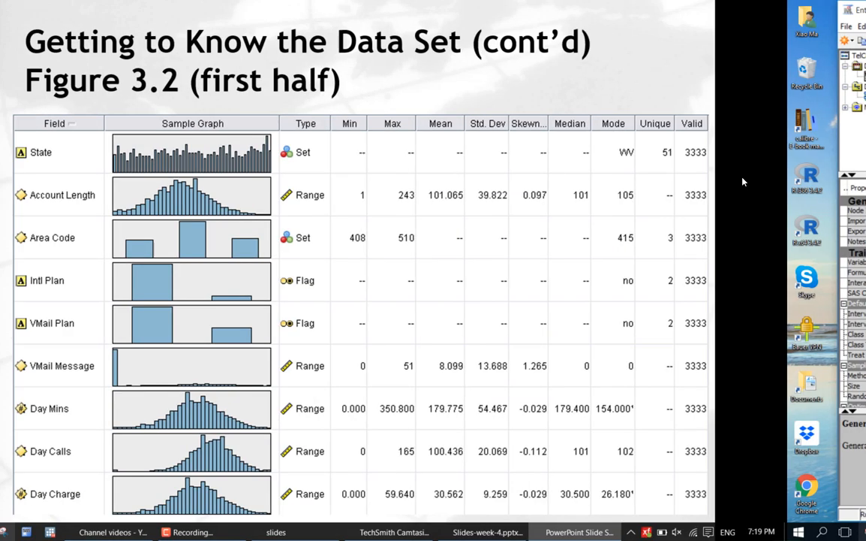
key("Right")
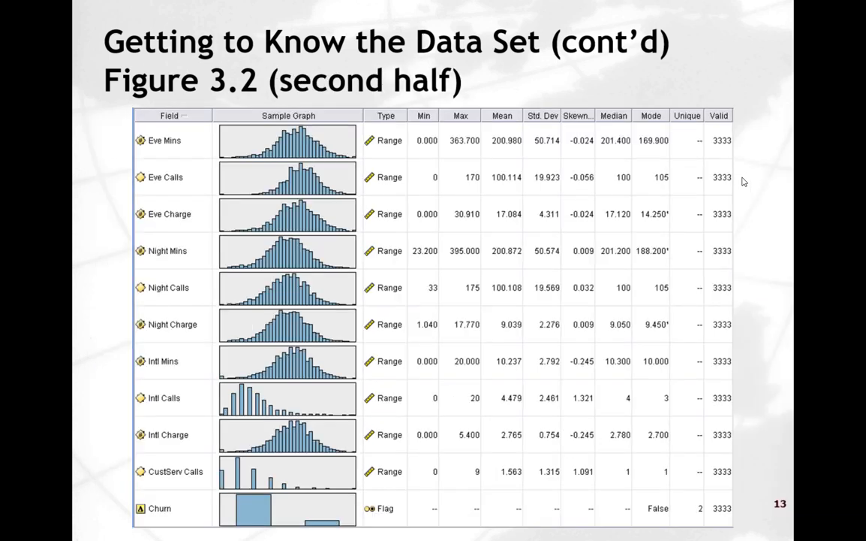
key("Left")
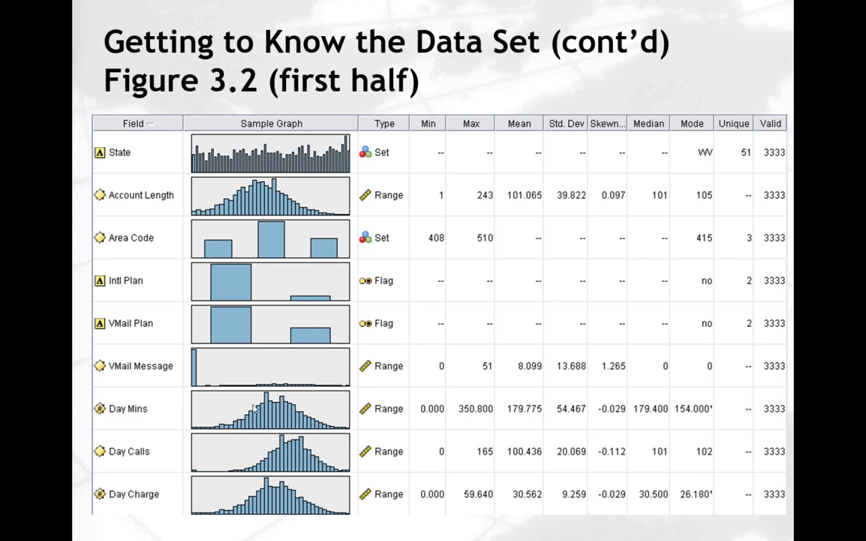
key("Right")
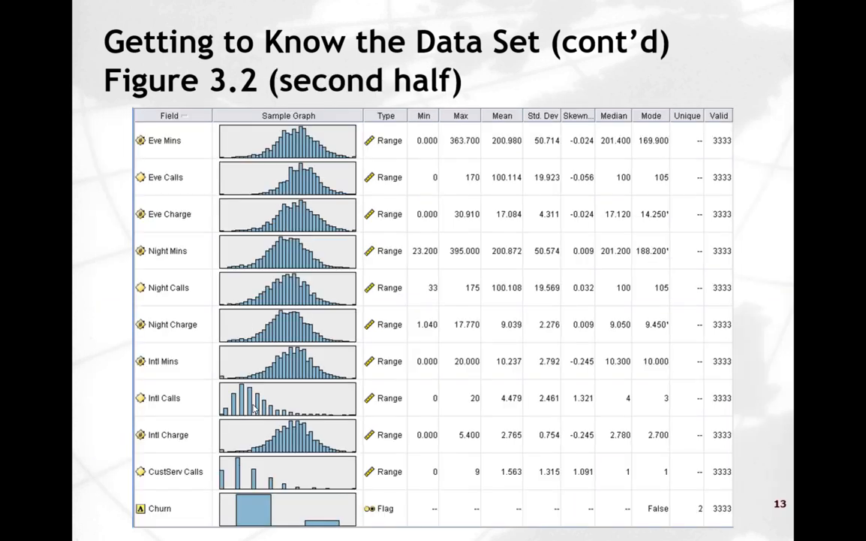
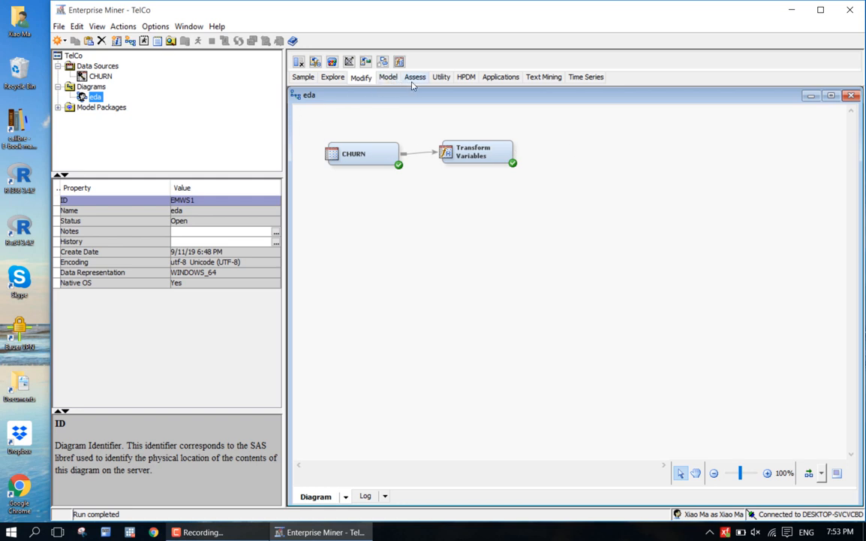
- Add a MultiPlot node below the CHURN data source in the eda diagram and connect CHURN to it
left_click(335, 78)
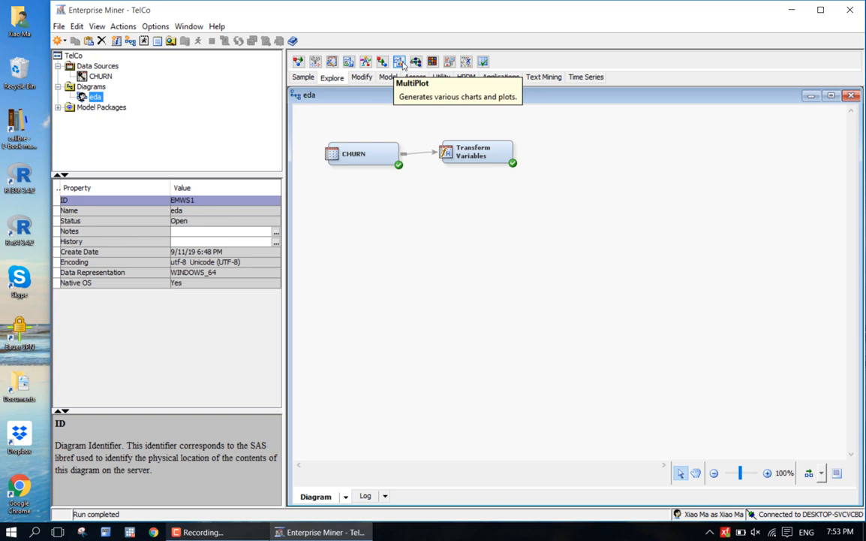
left_click_drag(403, 64, 368, 213)
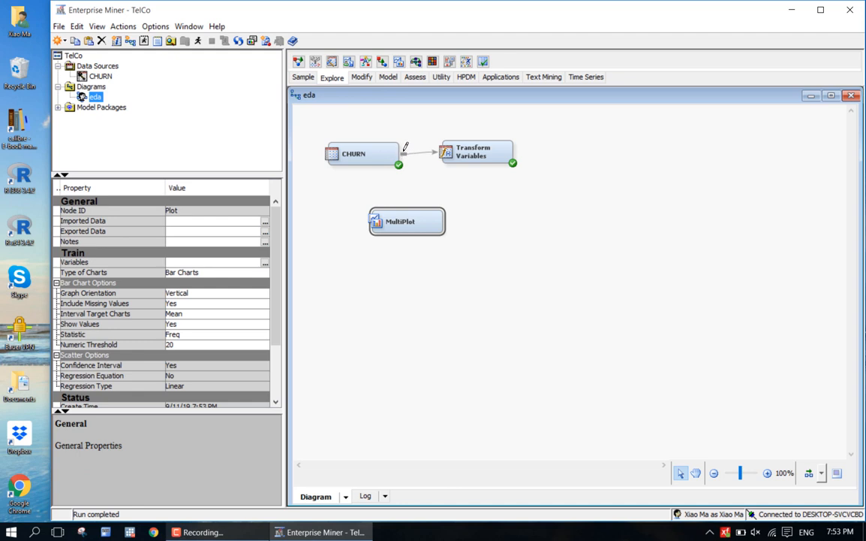
left_click_drag(406, 146, 370, 221)
- Examine the MultiPlot node's properties and the available options for its type of charts
scroll(278, 351, "down", 1)
scroll(278, 351, "up", 1)
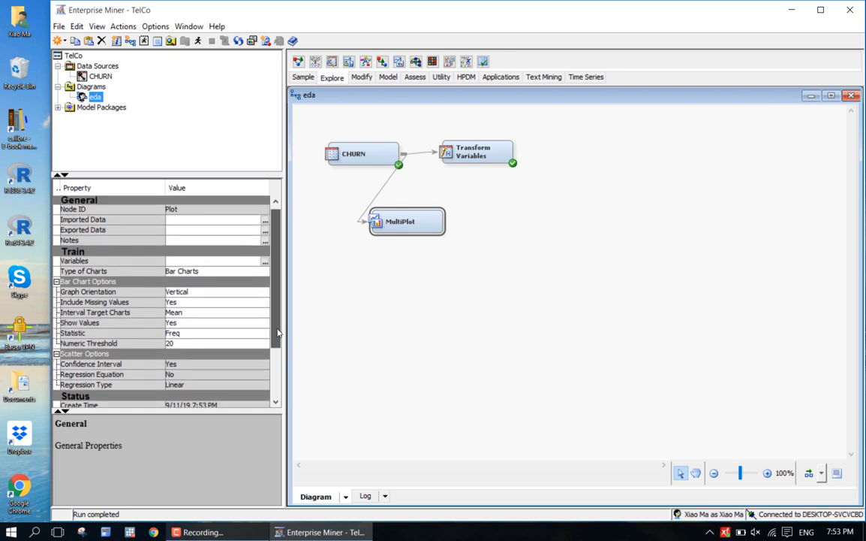
left_click(262, 275)
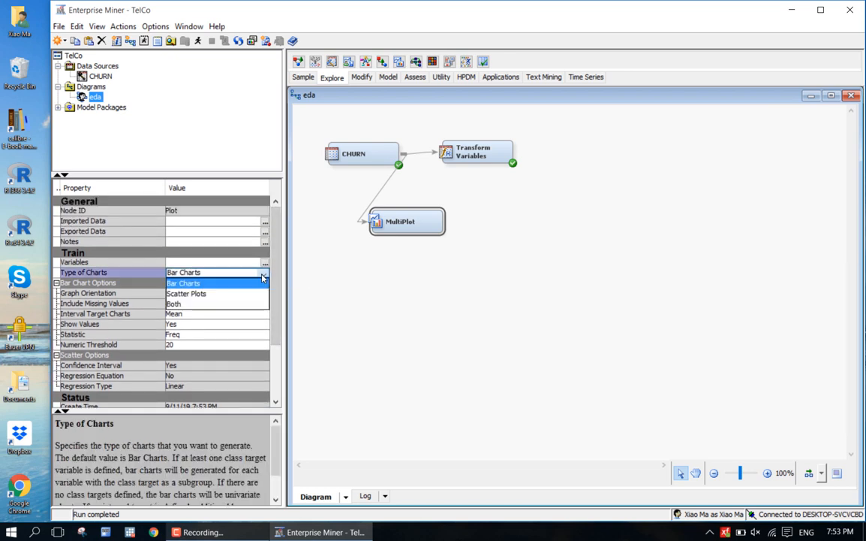
left_click(263, 277)
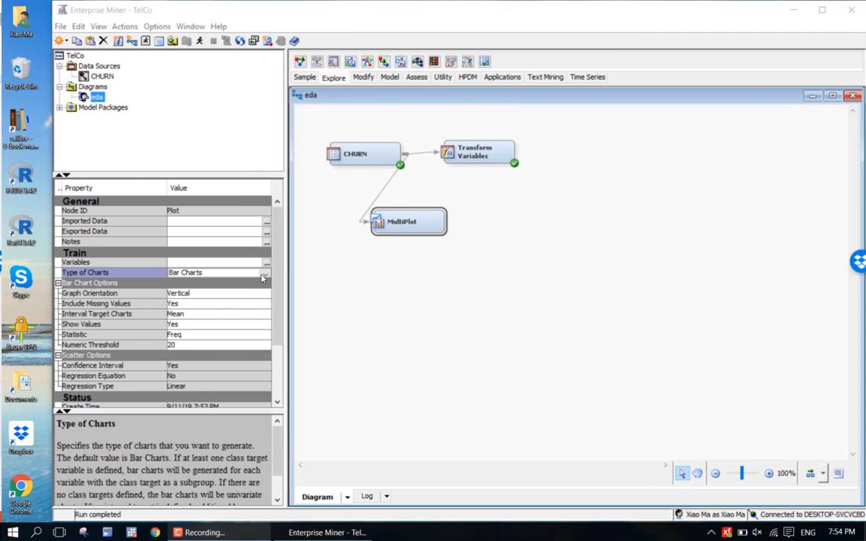
left_click(264, 273)
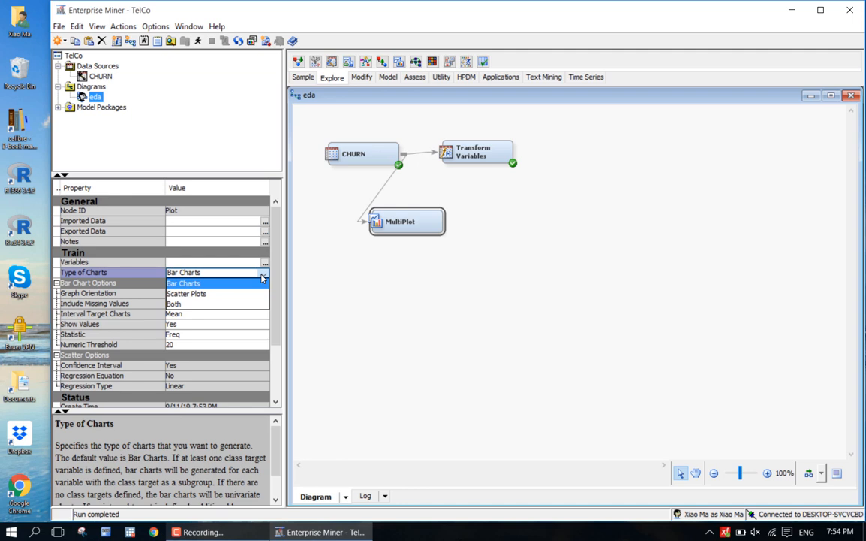
left_click(264, 277)
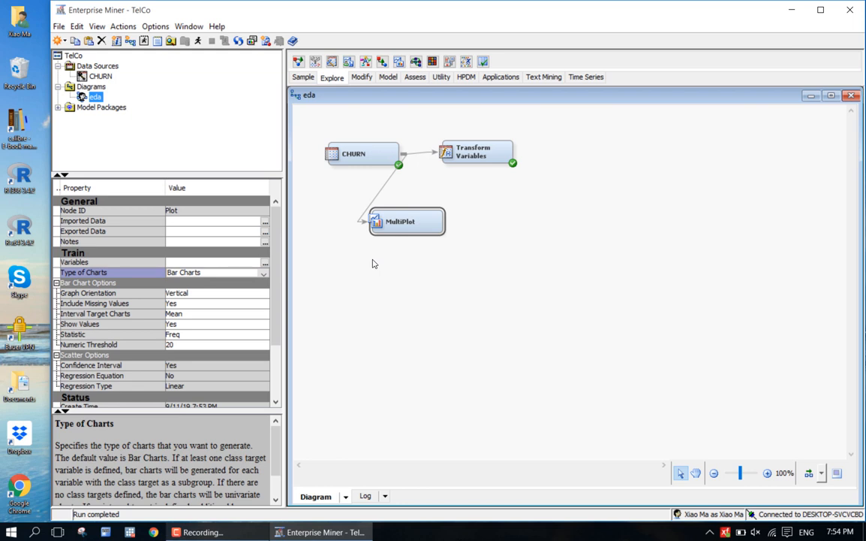
right_click(416, 219)
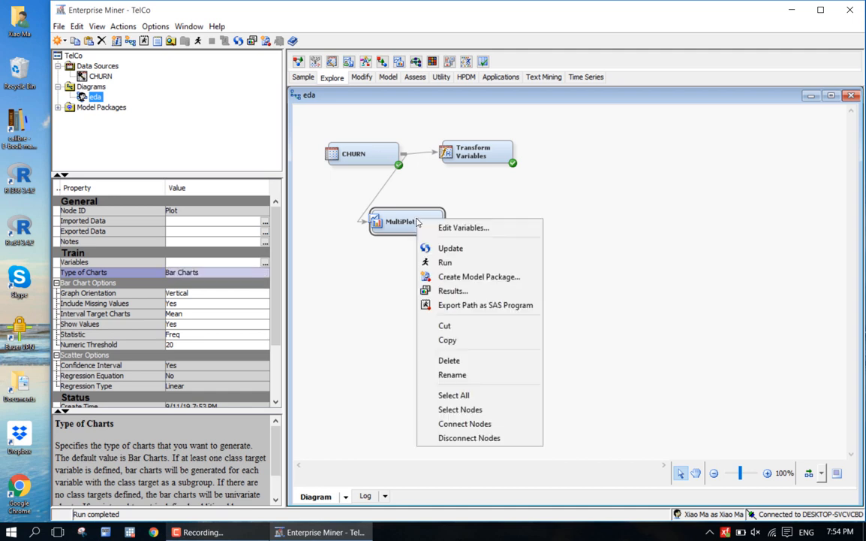
left_click(393, 222)
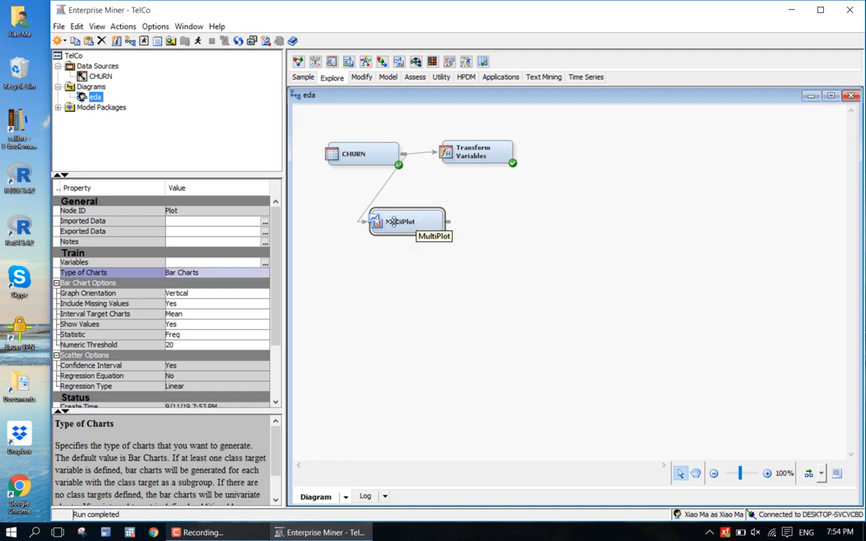
- Set the MultiPlot node's Numeric Threshold to 15
left_click(180, 345)
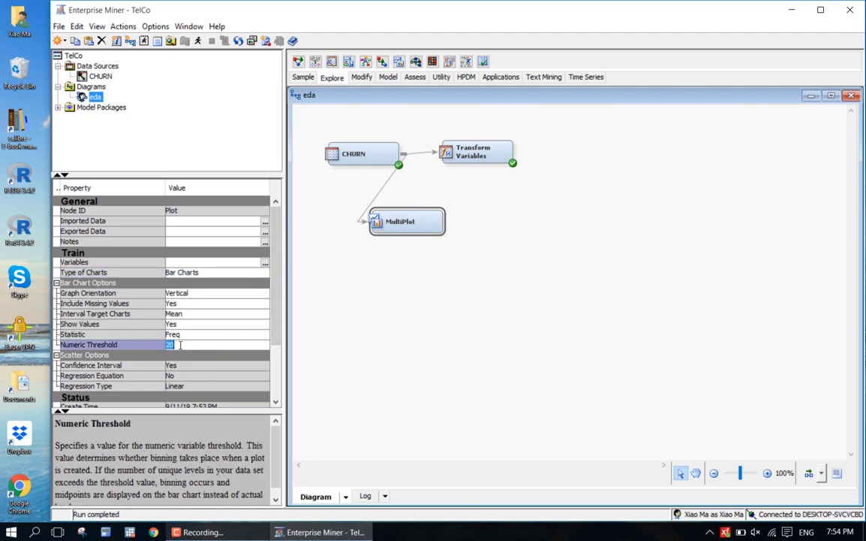
type("15")
left_click(464, 264)
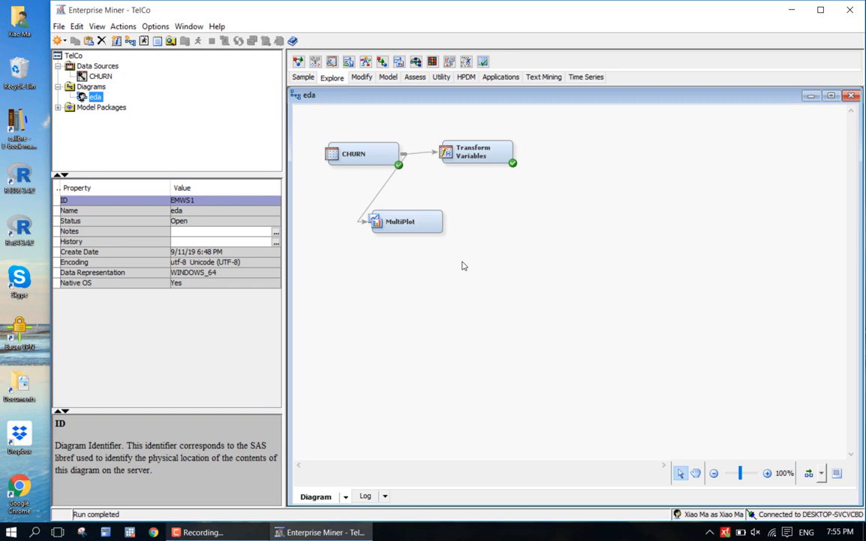
- Run the diagram path up to the MultiPlot node and confirm the run
left_click(398, 223)
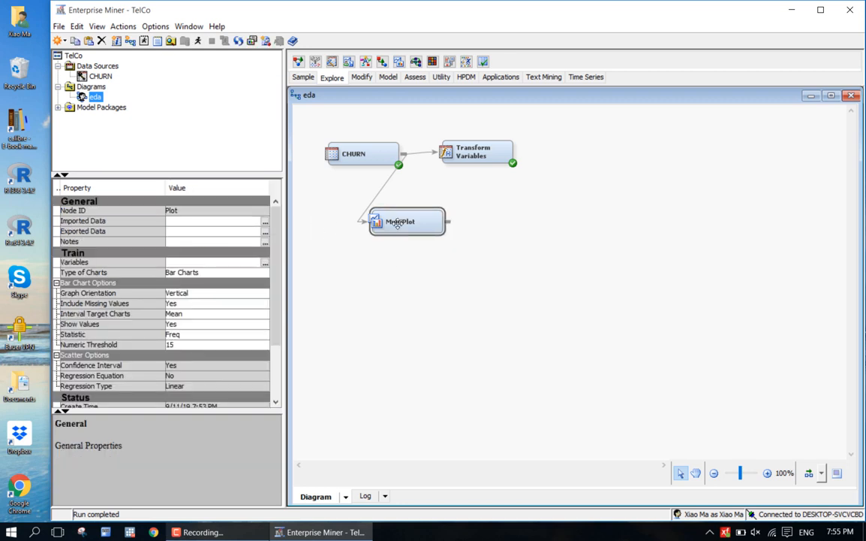
right_click(398, 223)
left_click(413, 268)
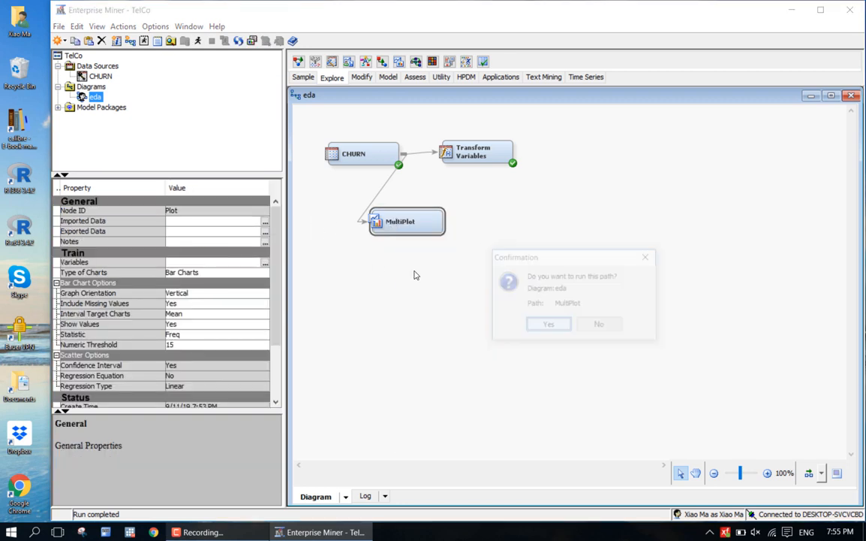
left_click(548, 323)
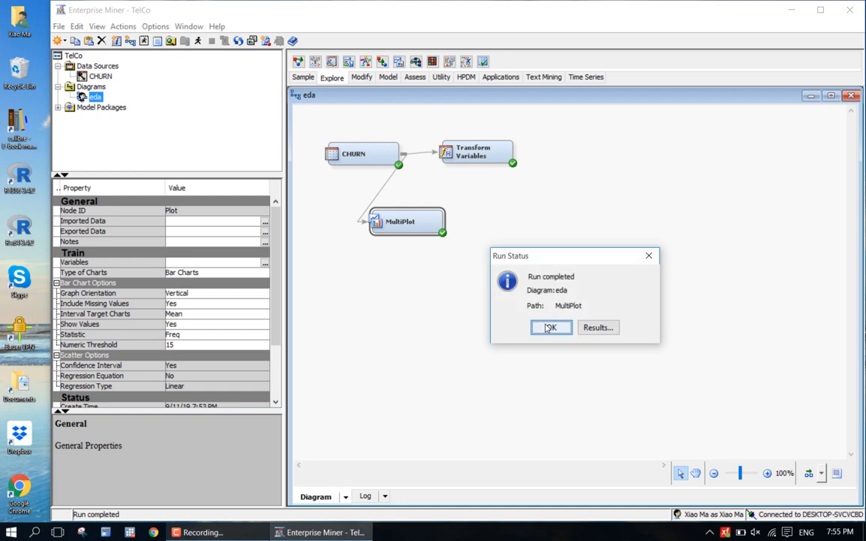
- Open the MultiPlot results, shrink the Output window and maximize the Train Graphs window
left_click(551, 327)
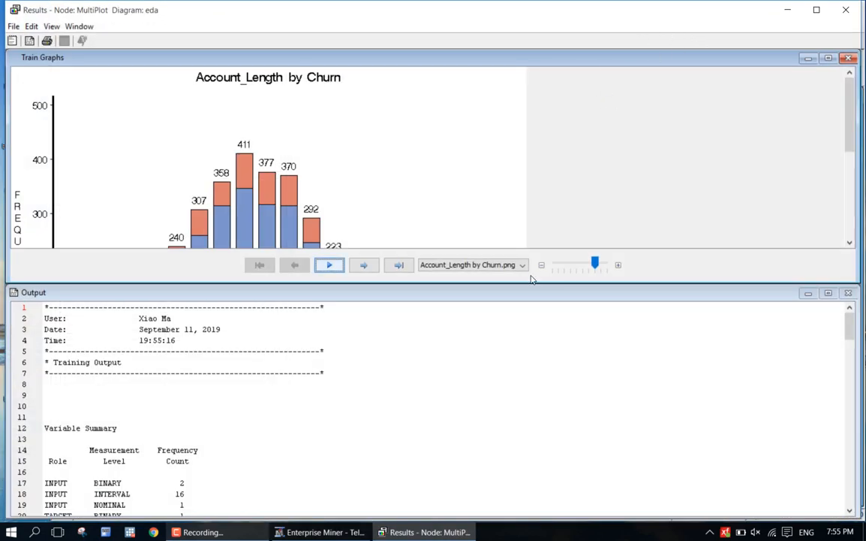
left_click_drag(505, 286, 513, 476)
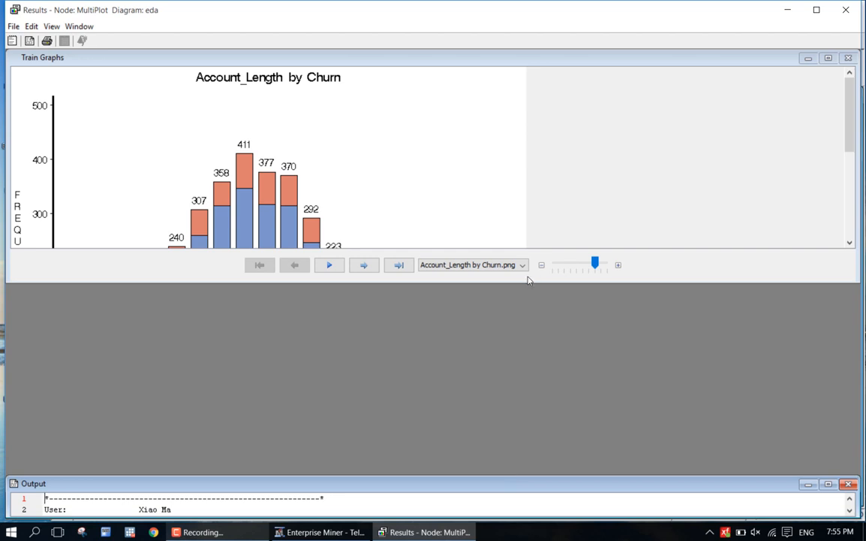
left_click(828, 57)
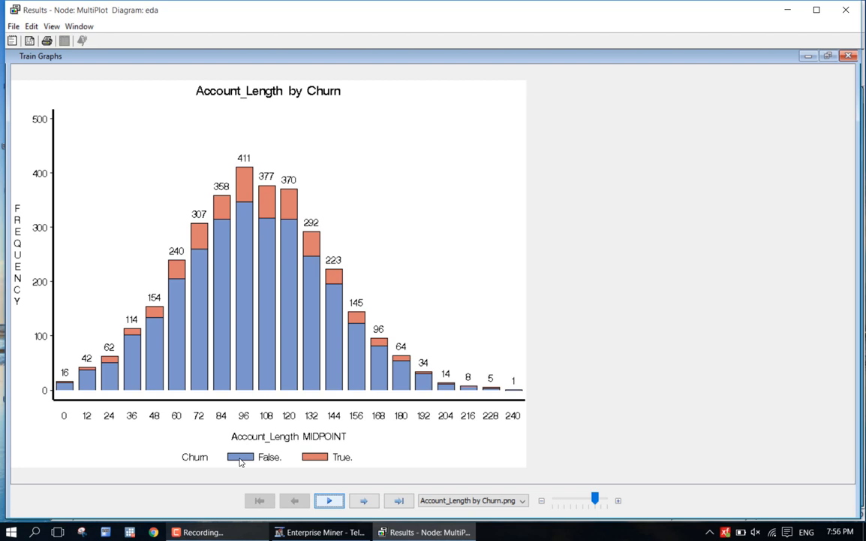
- Step forward through the bar charts of the input variables by Churn, from Account_Length to Eve_Mins
left_click(330, 501)
left_click(332, 502)
left_click(329, 500)
left_click(335, 502)
left_click(363, 501)
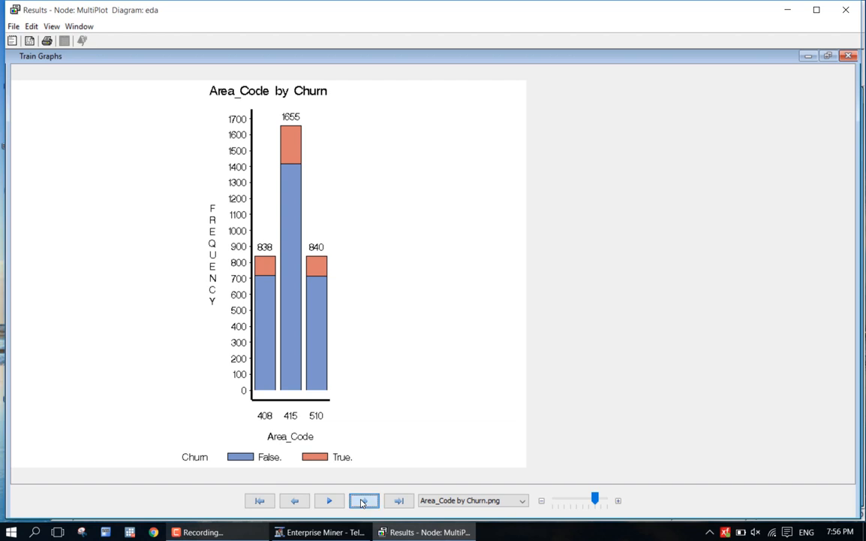
left_click(362, 501)
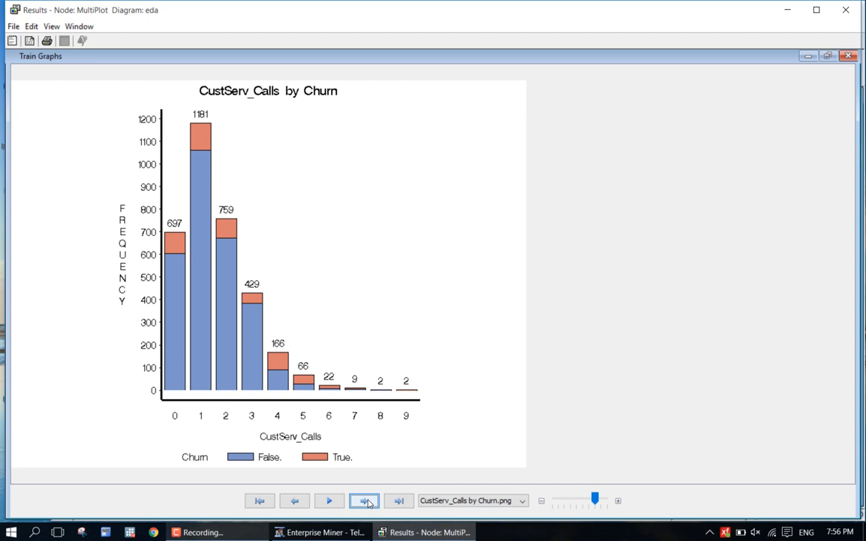
left_click(364, 500)
left_click(364, 501)
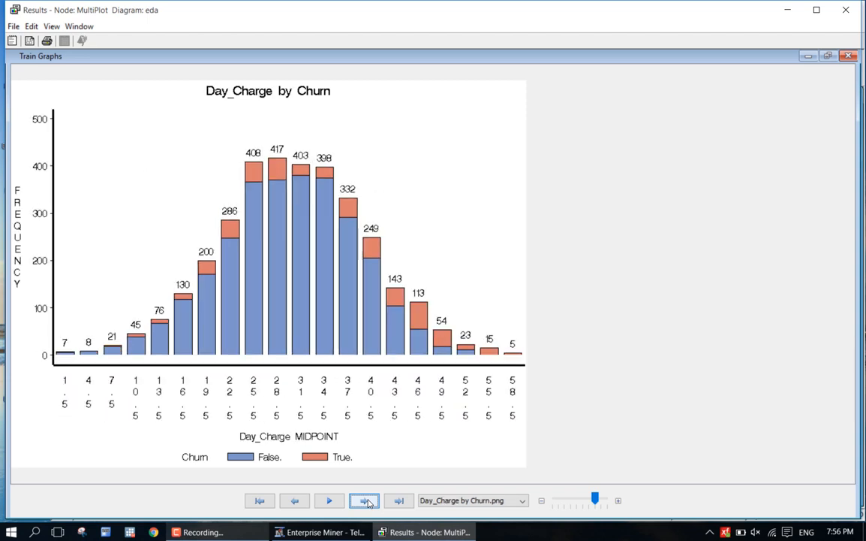
left_click(364, 501)
left_click(364, 501)
left_click(365, 501)
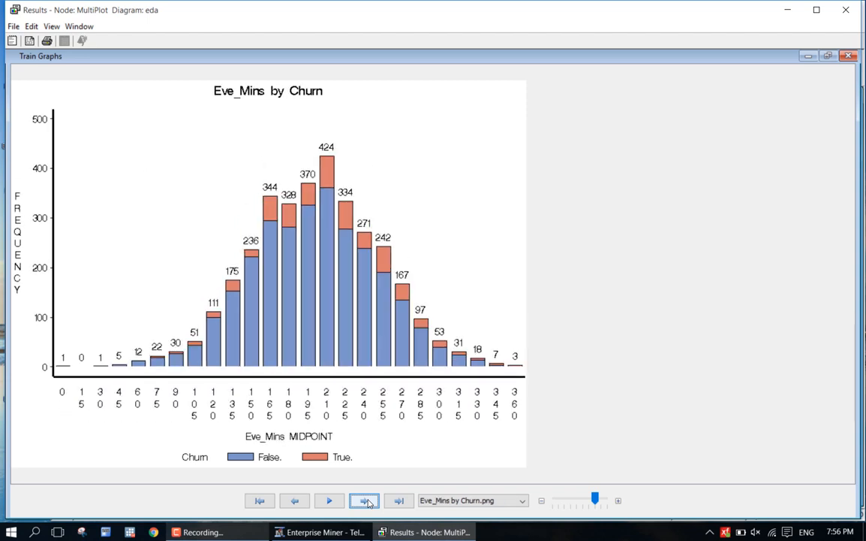
- Show the VMail_Plan by Churn bar chart
left_click(455, 501)
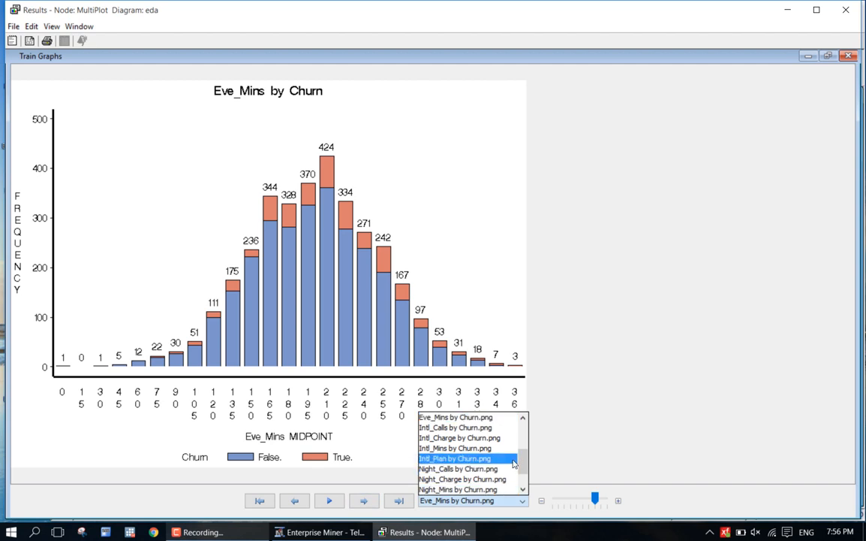
left_click_drag(523, 460, 523, 483)
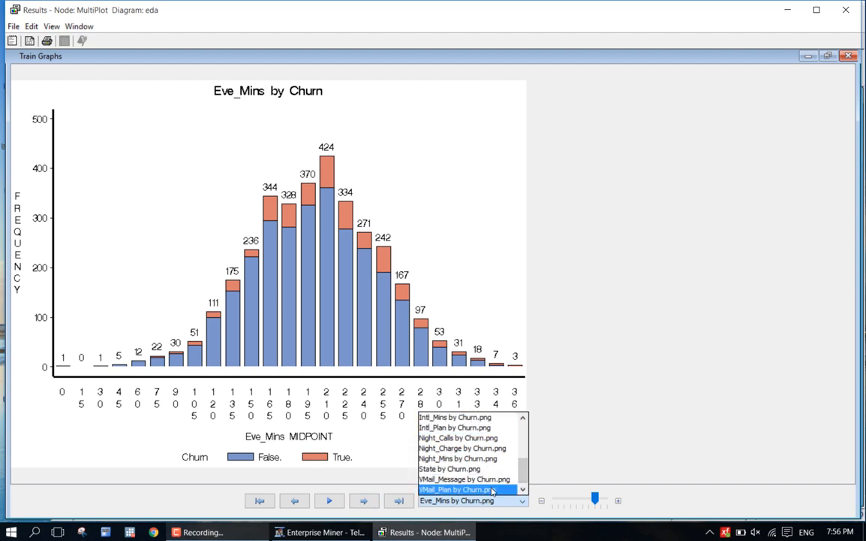
left_click(489, 489)
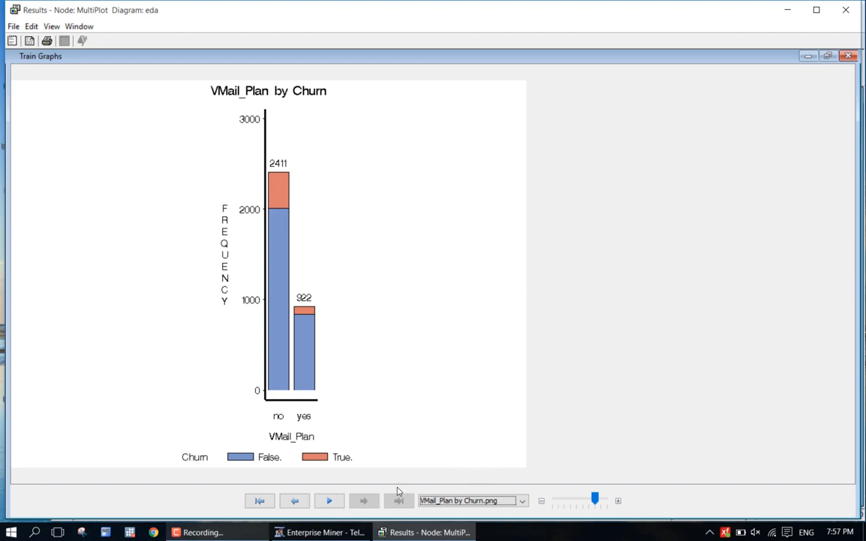
- Step back through the churn bar charts from VMail_Message to Eve_Mins, examining how churn varies with each variable
left_click(298, 501)
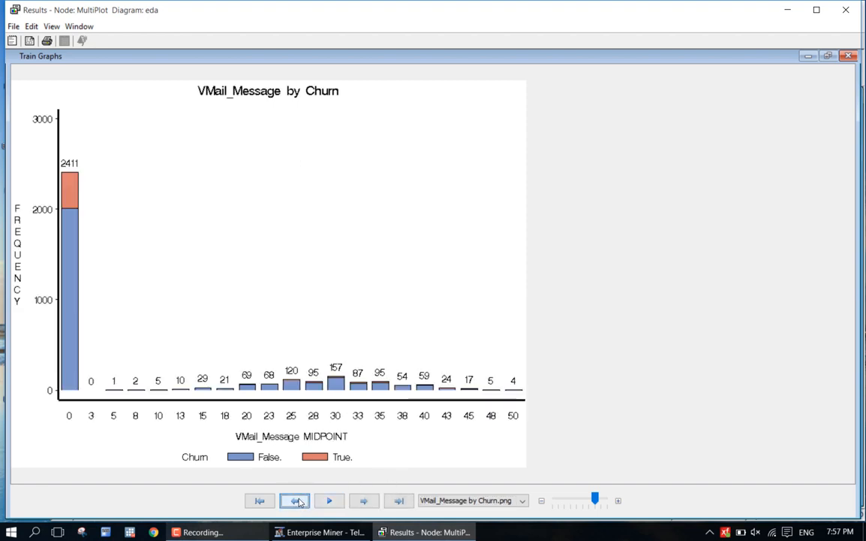
left_click(299, 502)
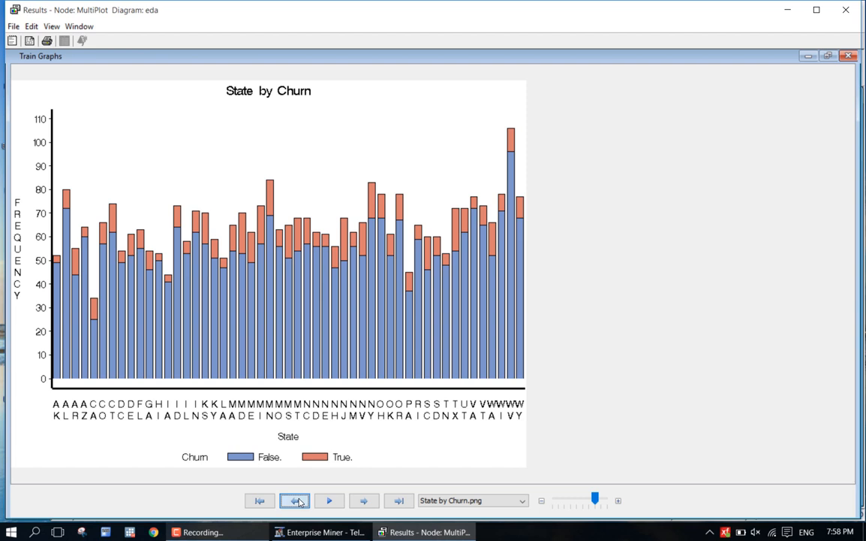
left_click(297, 501)
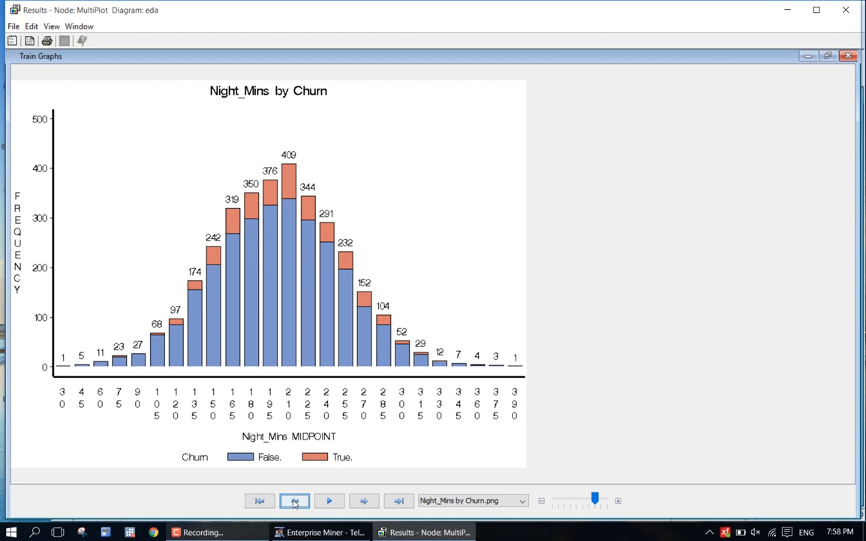
left_click(295, 501)
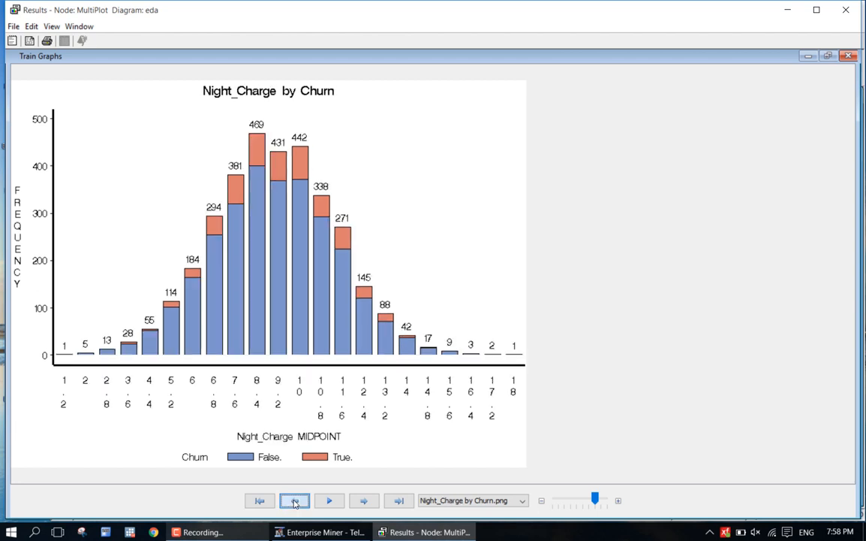
left_click(295, 501)
left_click(295, 501)
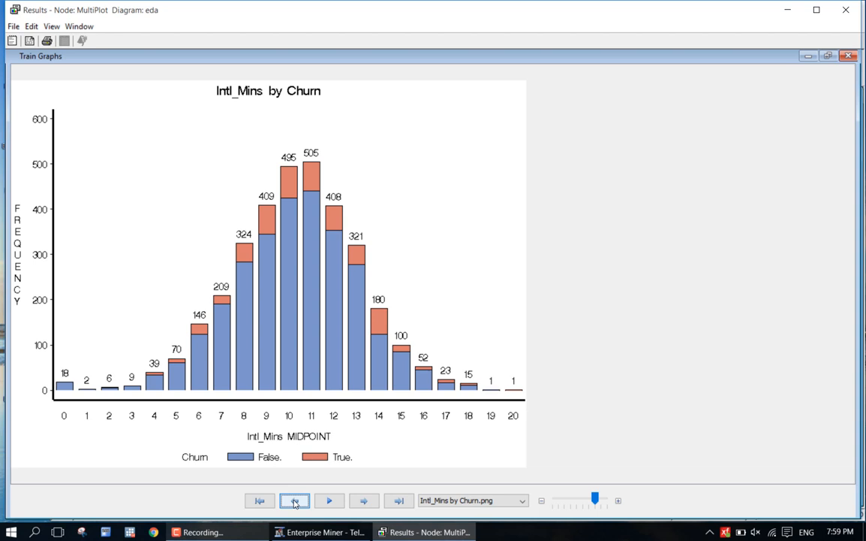
left_click(295, 500)
left_click(294, 501)
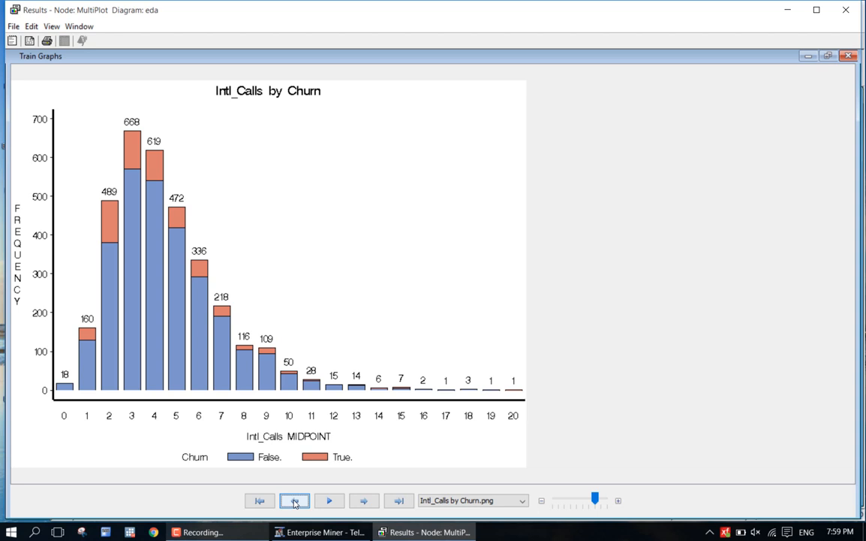
left_click(294, 501)
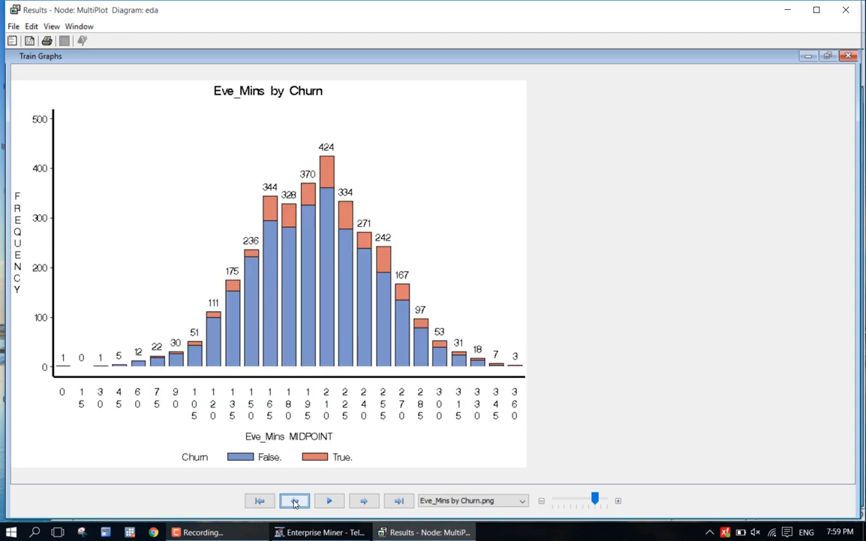
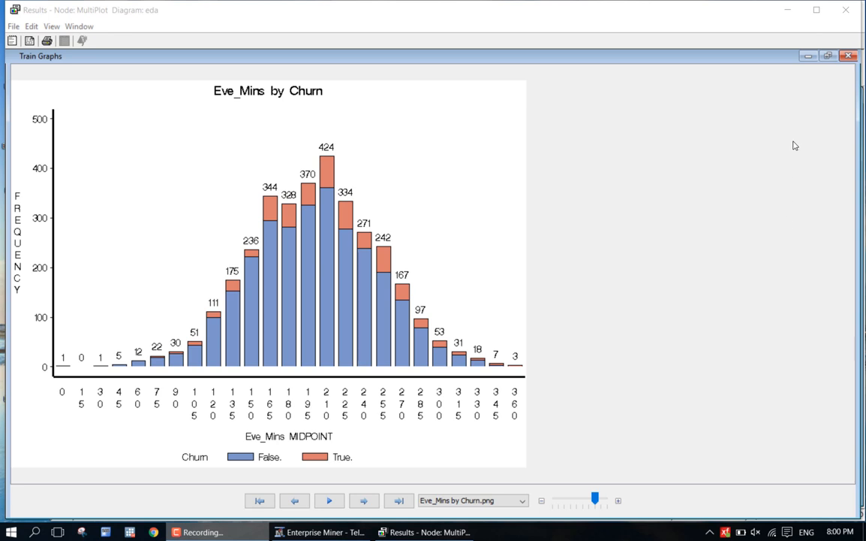
- Return to the eda diagram, add a Graph Explore node beside MultiPlot and connect MultiPlot to it
left_click(790, 13)
left_click(614, 225)
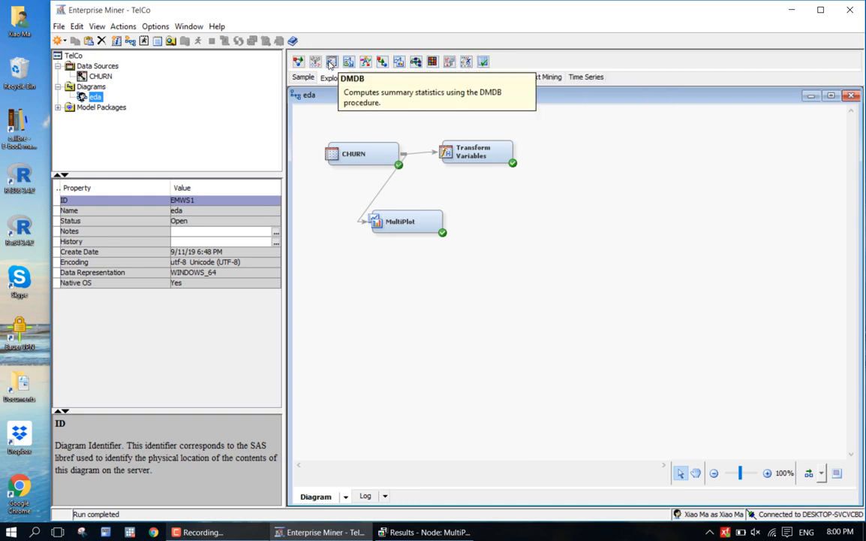
mouse_move(349, 61)
left_mouse_down()
mouse_move(354, 102)
mouse_move(486, 229)
mouse_move(499, 218)
left_mouse_up()
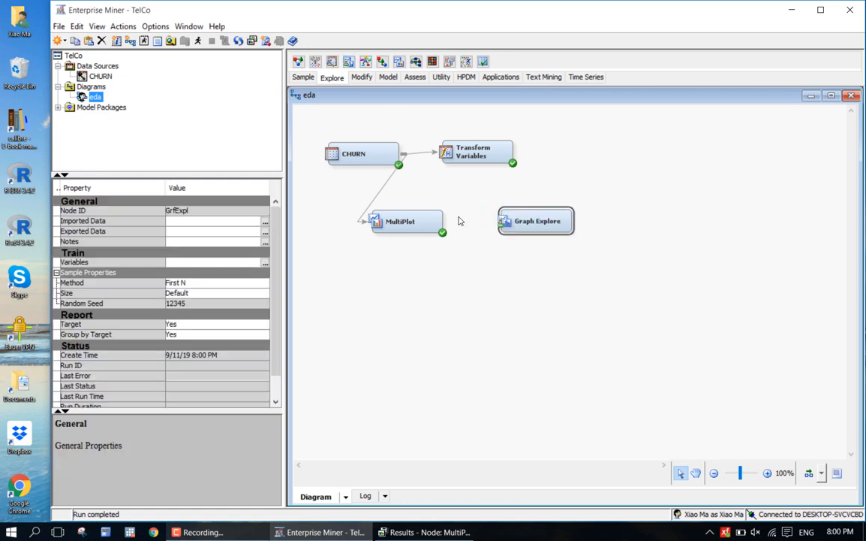
left_click_drag(445, 221, 516, 215)
left_click(419, 223)
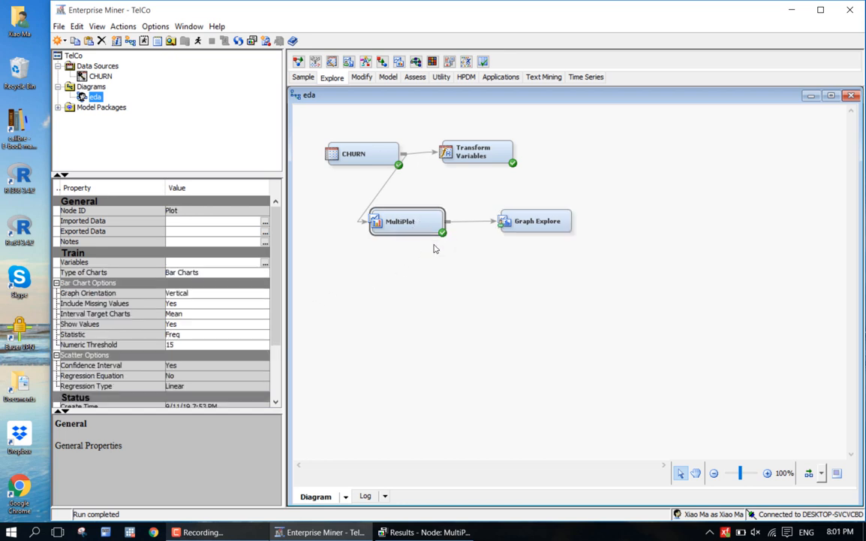
- Set the Graph Explore node's sample method to Default and its sample size to Max
left_click(518, 221)
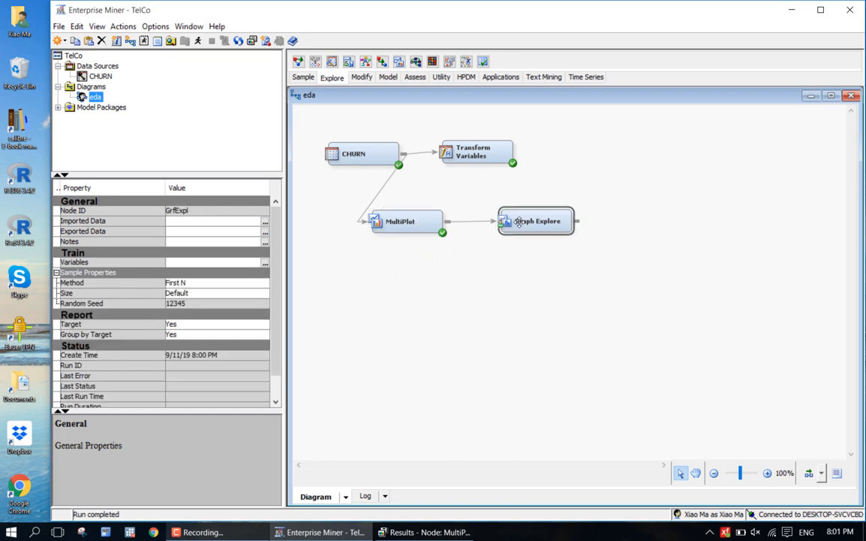
left_click(217, 284)
left_click(217, 293)
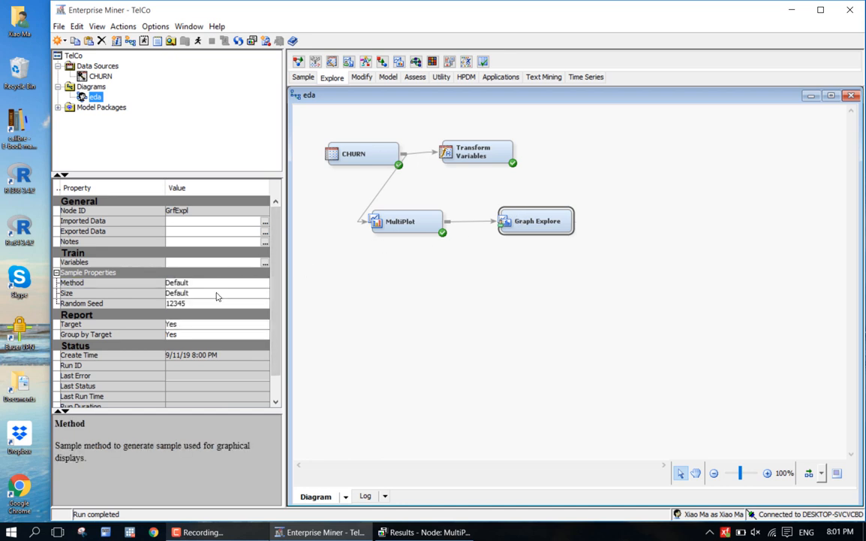
left_click(204, 293)
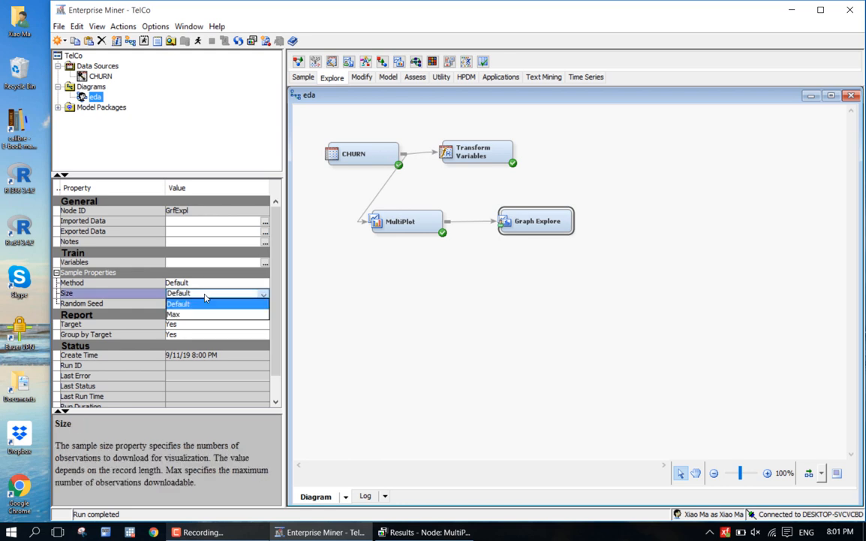
left_click(201, 314)
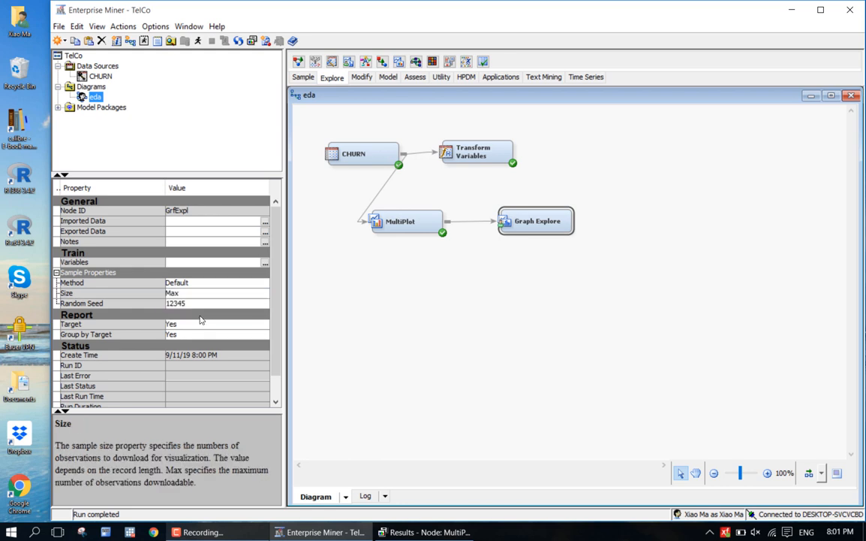
- Run the Graph Explore node, allowing open results windows to close, and open its results
right_click(550, 218)
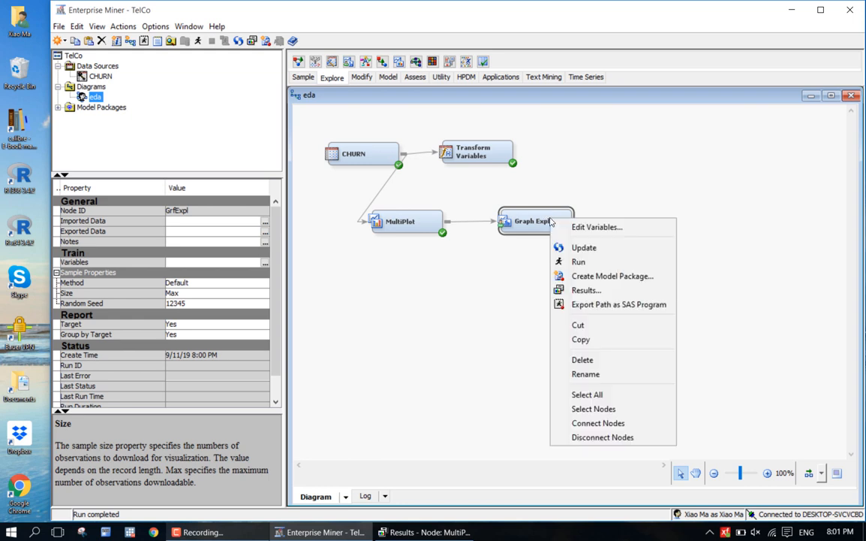
left_click(558, 262)
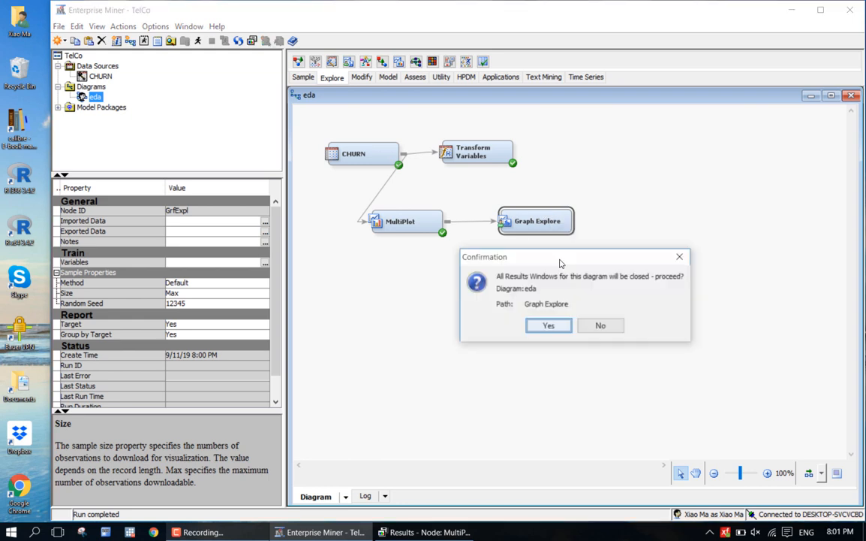
left_click(548, 324)
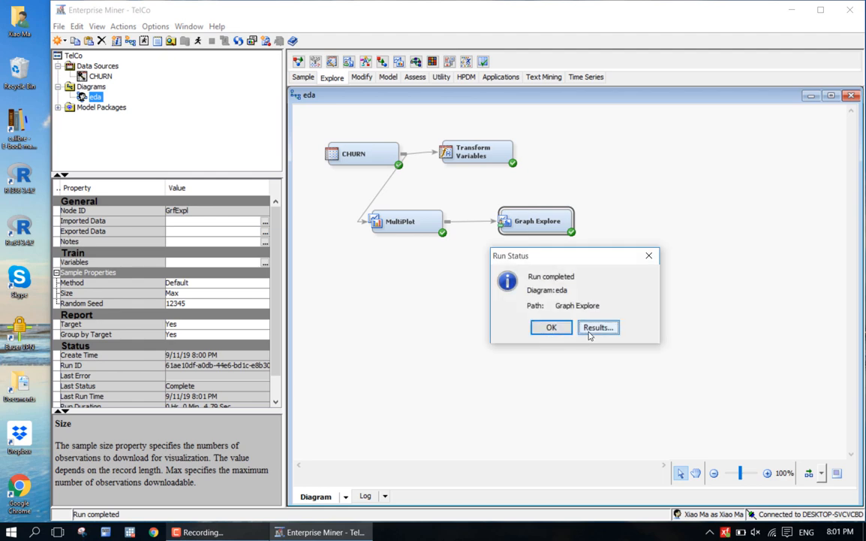
left_click(590, 334)
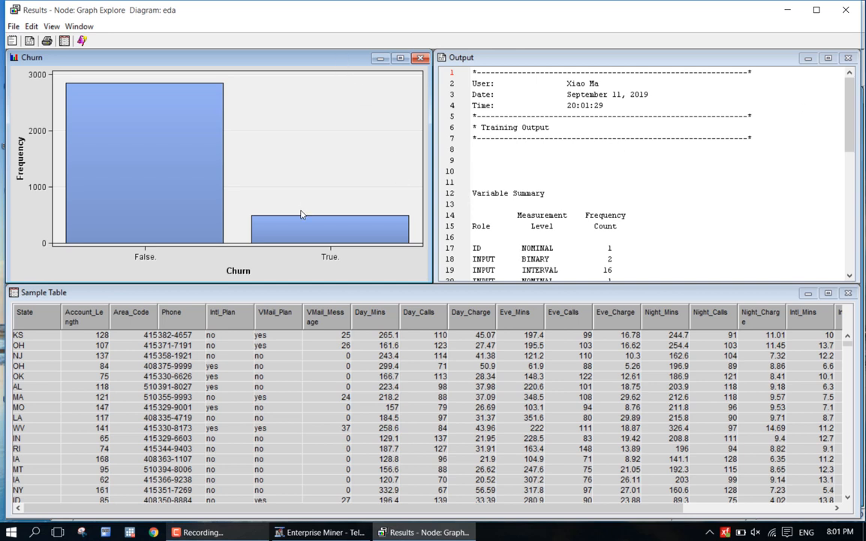
- Highlight the True and False bars of the Churn chart in turn to inspect their linked Sample Table rows, and clear the selection
mouse_move(324, 227)
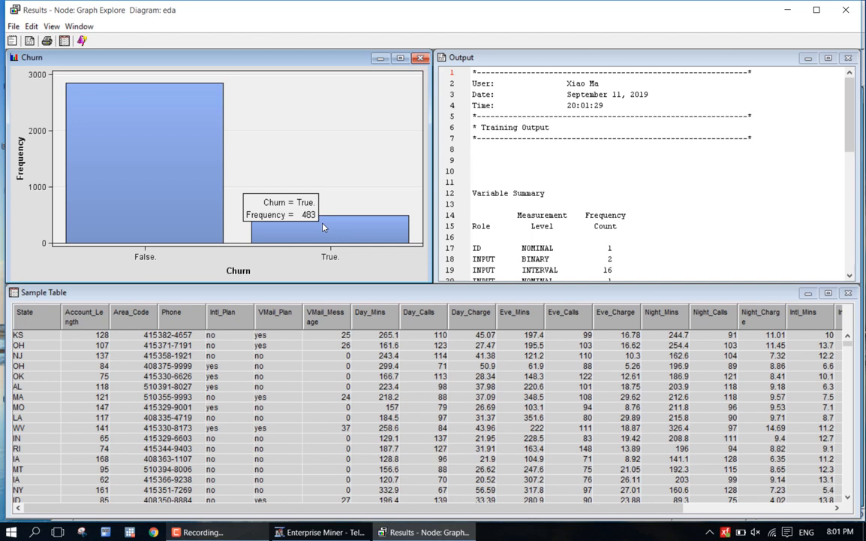
left_click(323, 227)
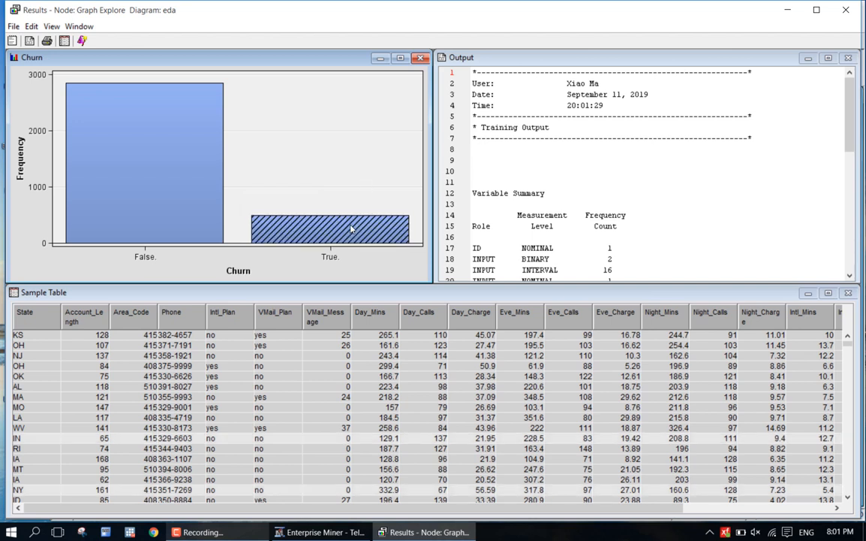
mouse_move(351, 229)
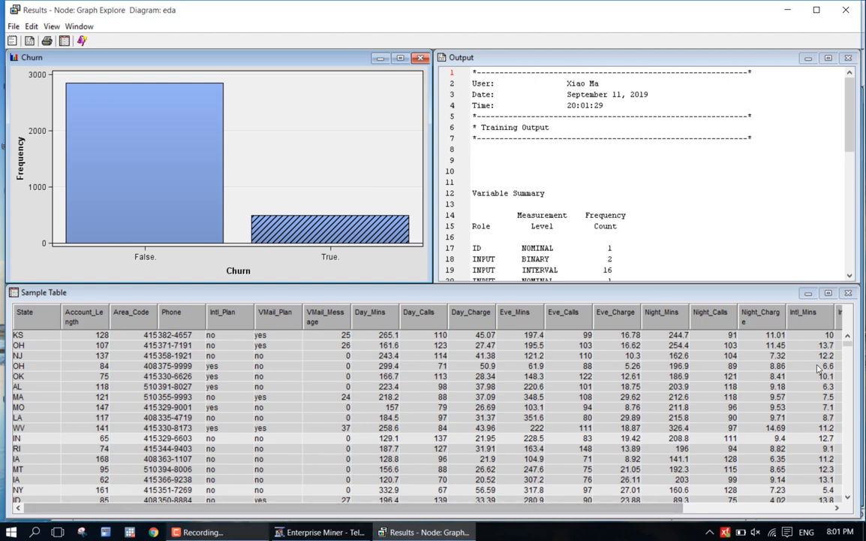
left_click_drag(849, 344, 846, 400)
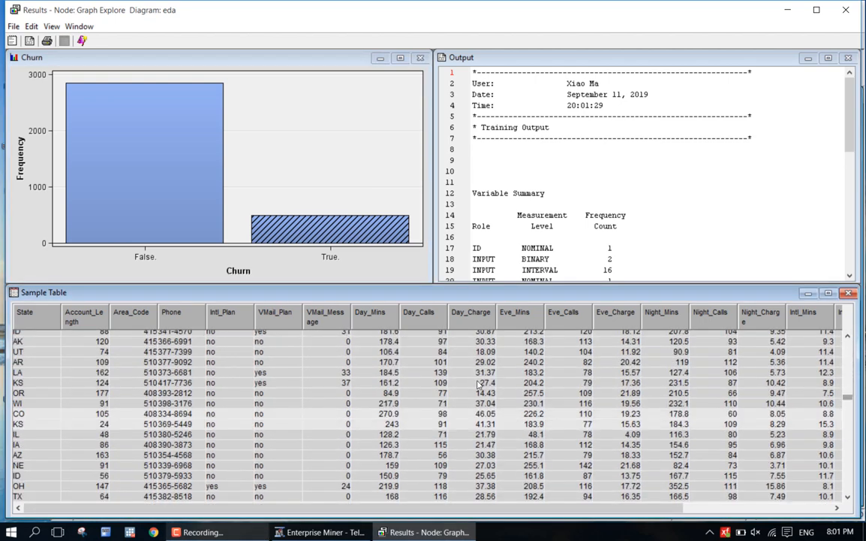
left_click(173, 196)
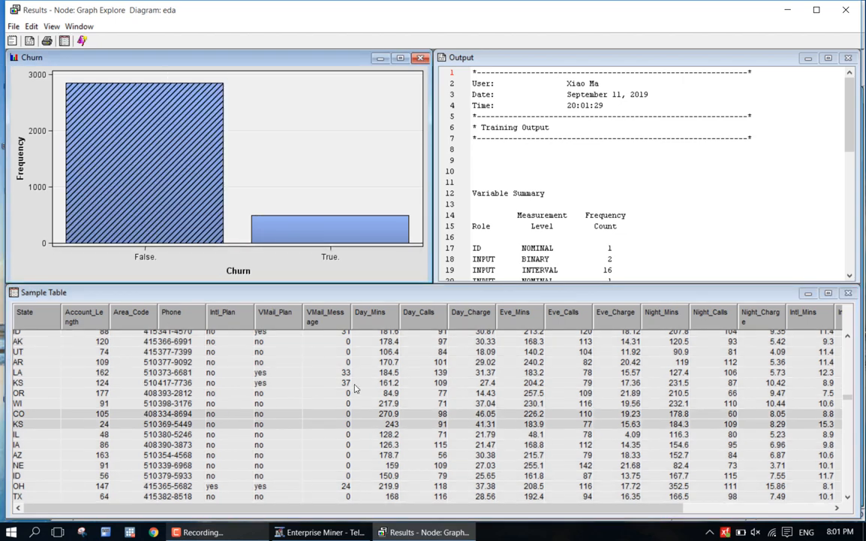
left_click(371, 219)
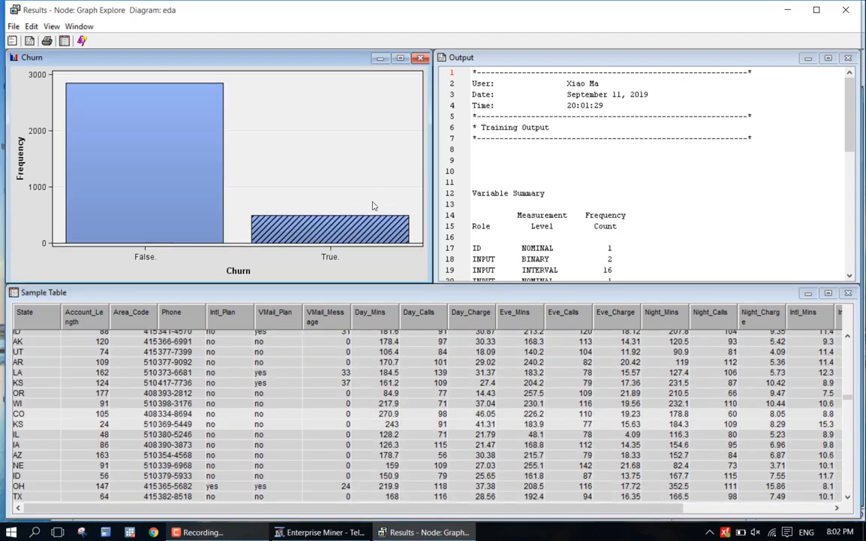
left_click(373, 208)
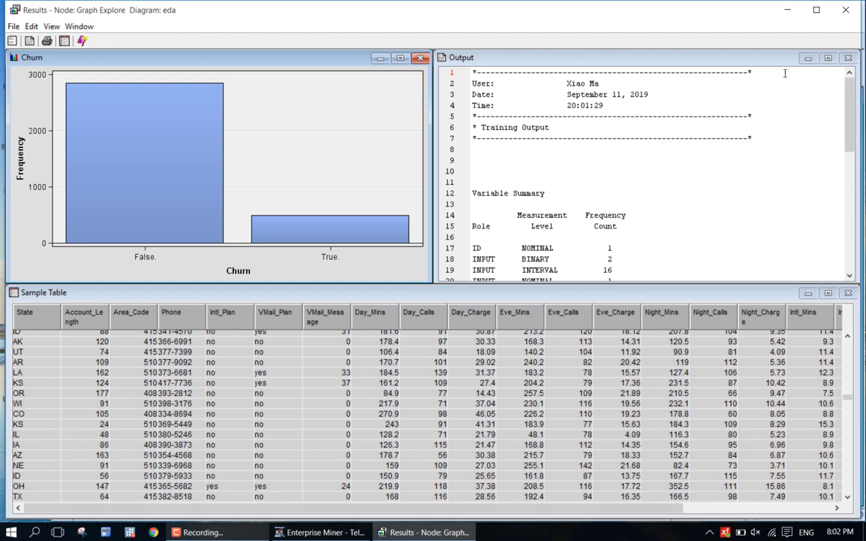
- Enlarge the Output report to read the variable summary, and restore its original size
left_click(828, 58)
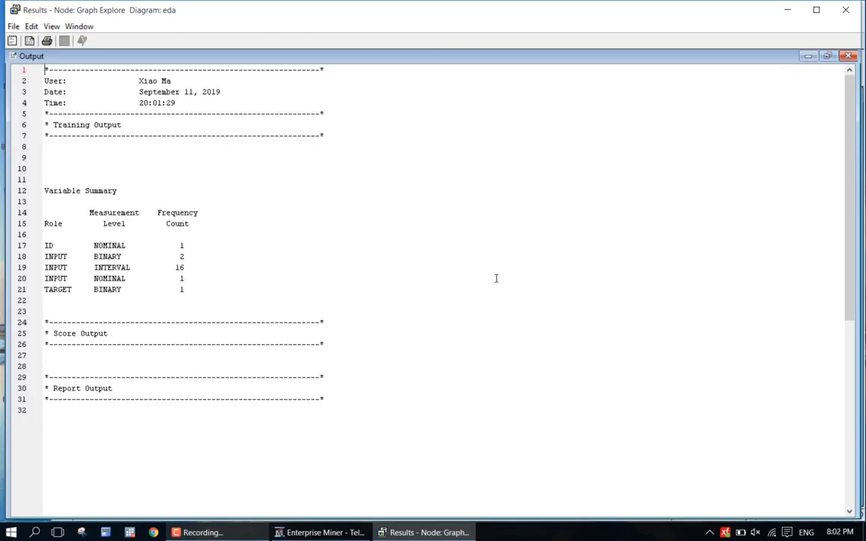
scroll(497, 277, "down", 5)
scroll(499, 297, "up", 4)
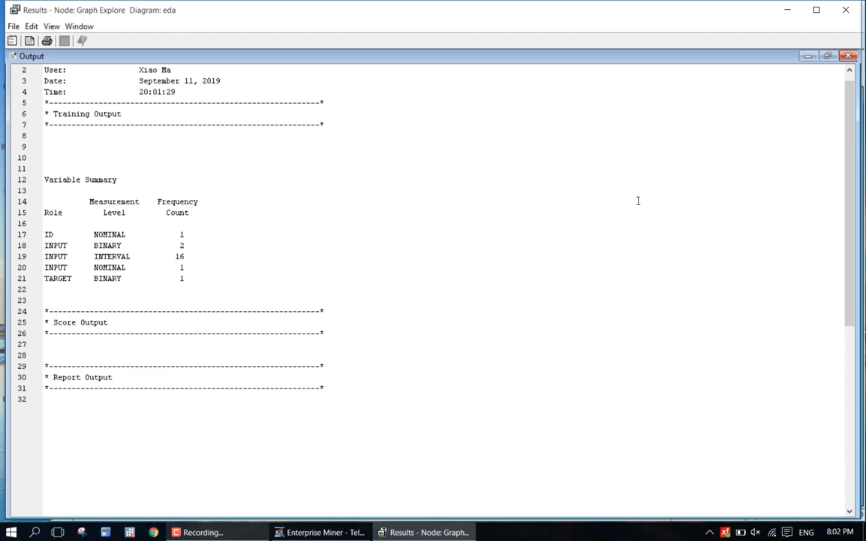
left_click(829, 56)
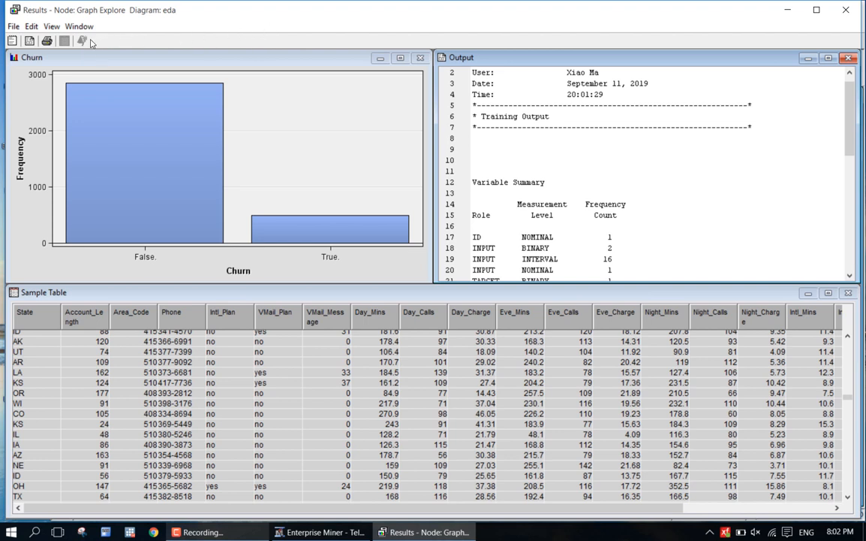
- Move the Churn chart toward the middle of the results and begin a new plot with the vertical Bar chart type
left_click(179, 64)
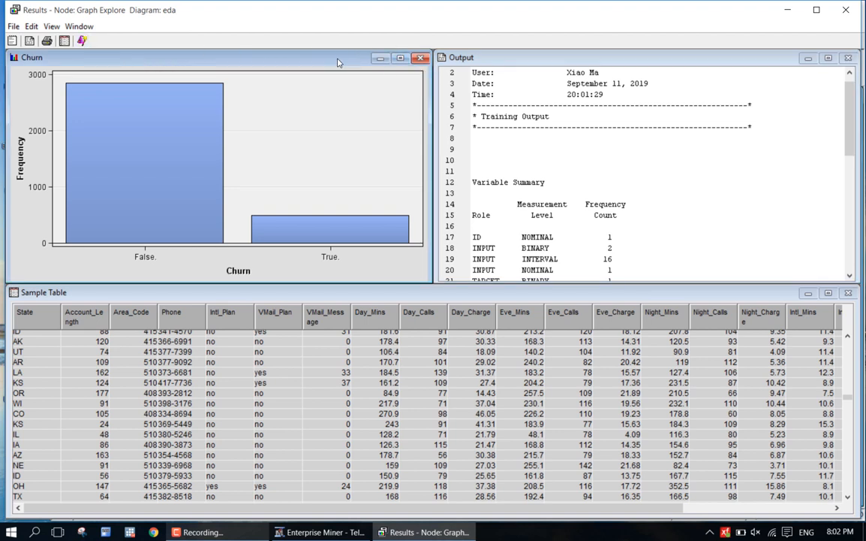
left_click_drag(339, 58, 460, 154)
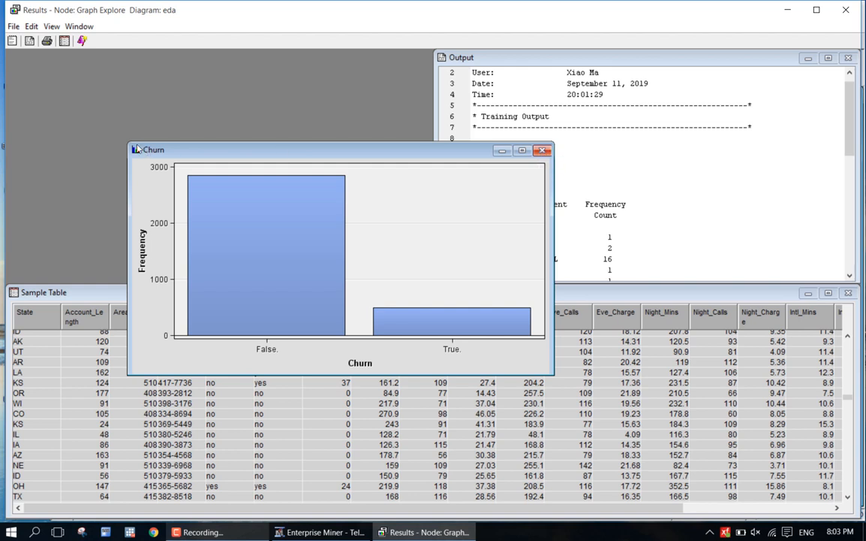
left_click(83, 40)
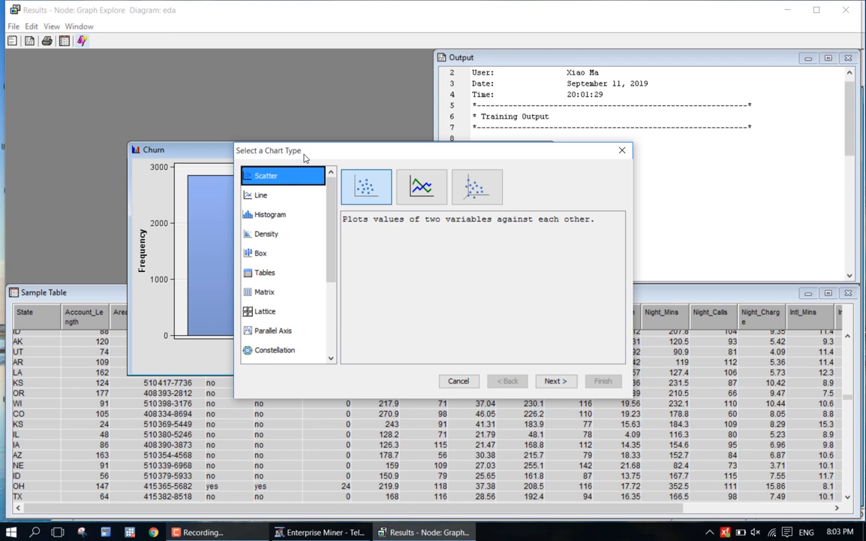
left_click_drag(331, 269, 335, 332)
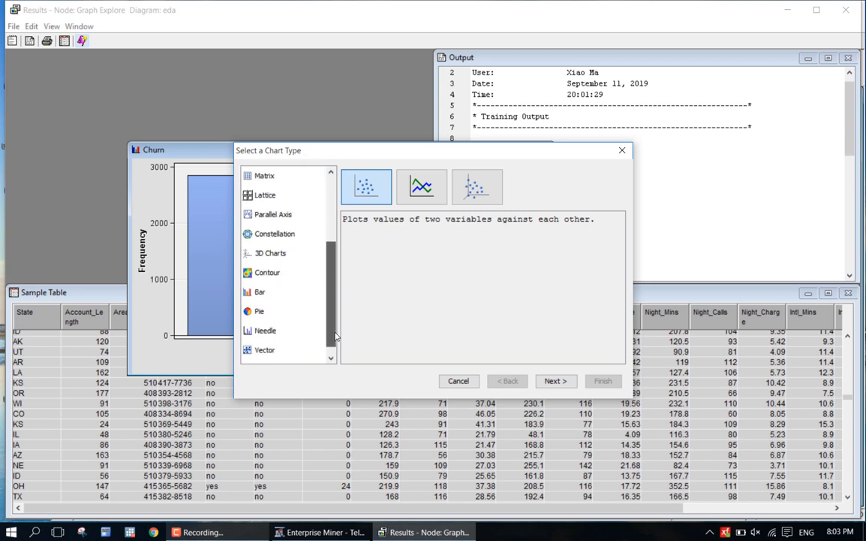
left_click(279, 291)
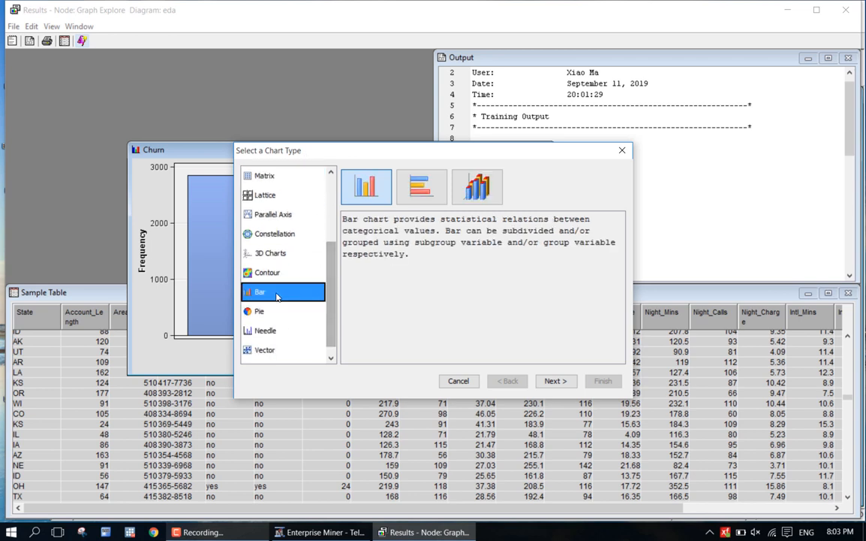
left_click(371, 191)
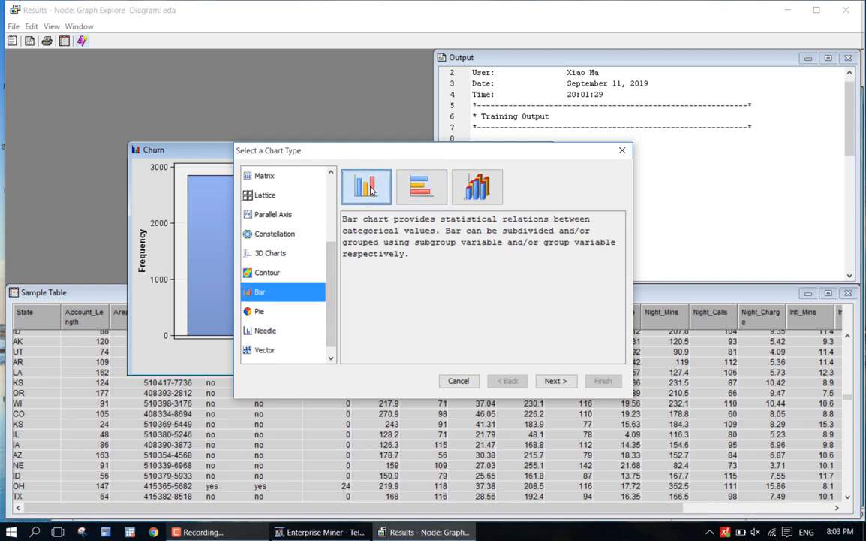
left_click(555, 381)
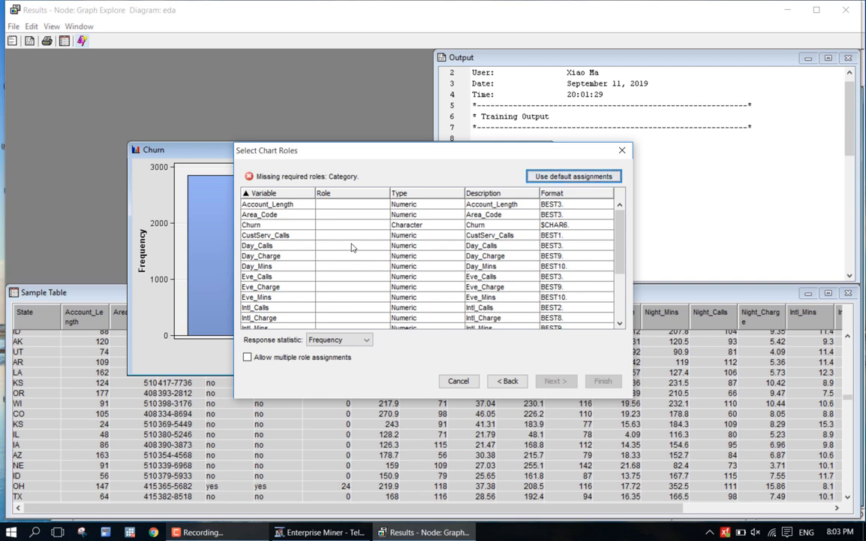
- Assign the Category role to VMail_Plan for the new bar chart
scroll(443, 302, "down", 3)
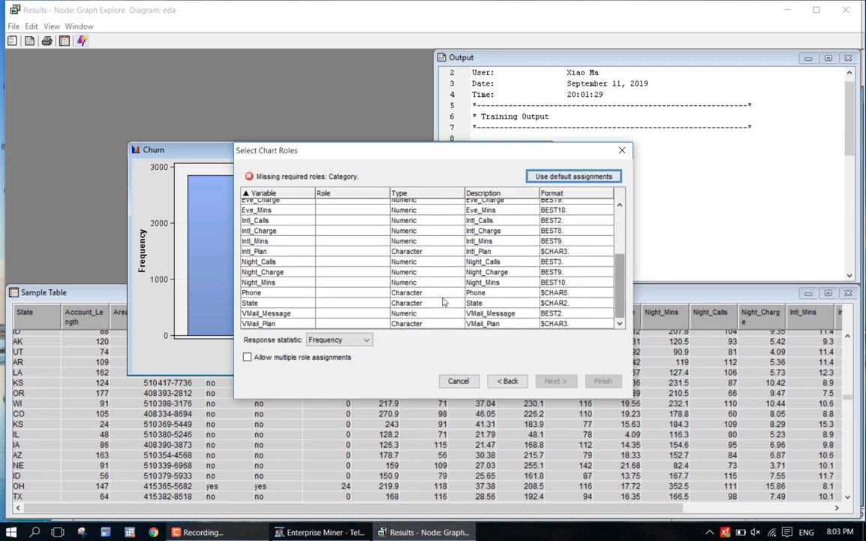
left_click(323, 324)
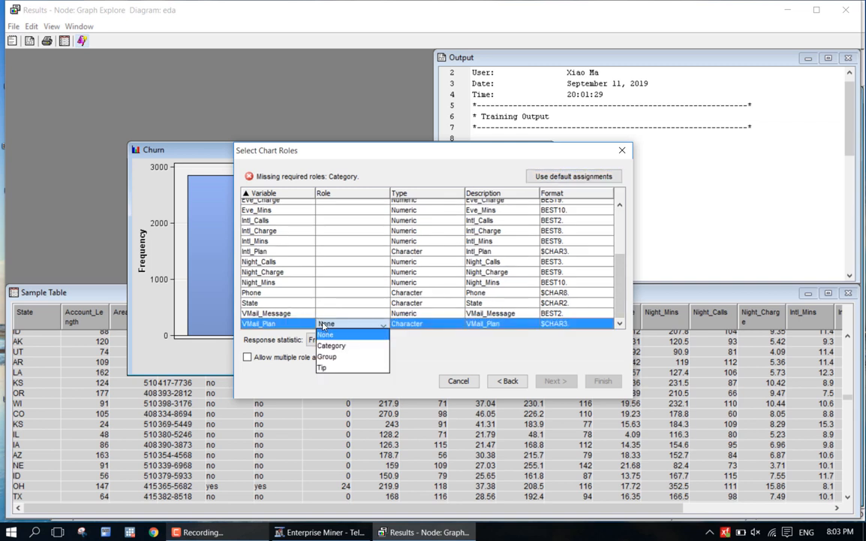
left_click(331, 345)
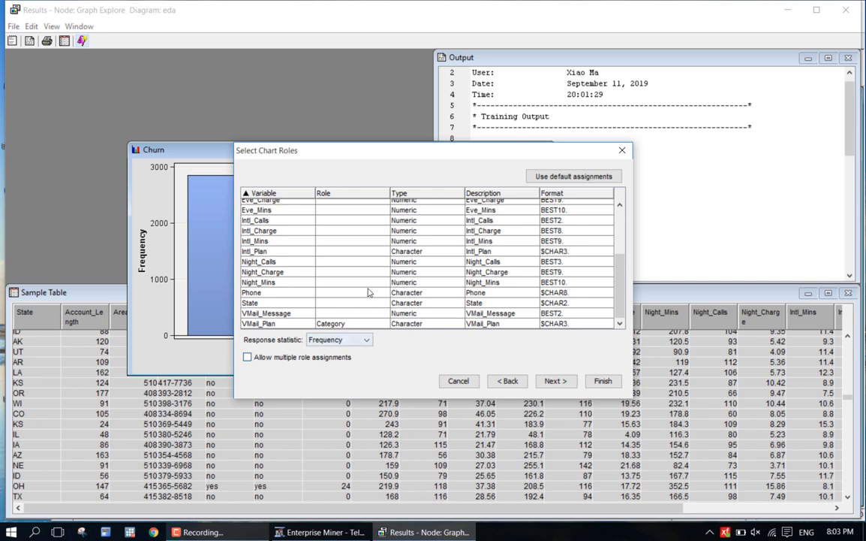
- Try giving the Category role to Phone instead, and return it to VMail_Plan
left_click(329, 292)
left_click(365, 293)
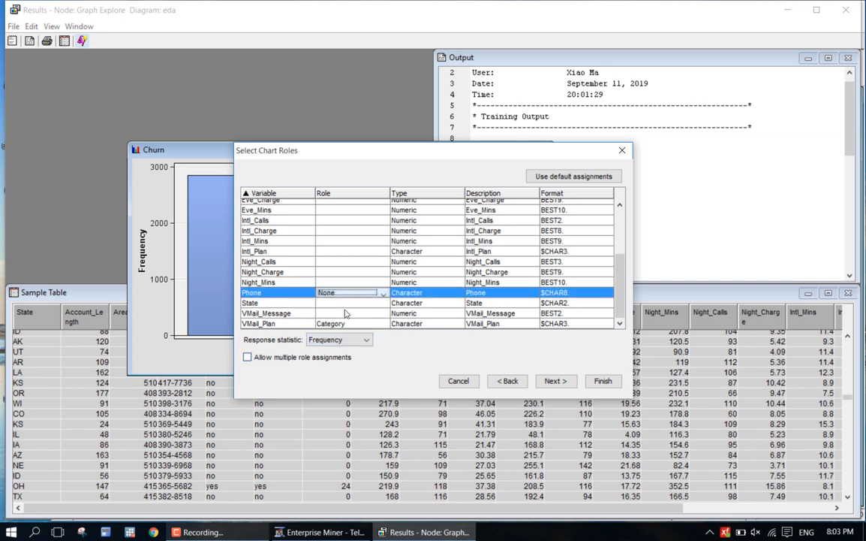
left_click(360, 294)
left_click(353, 315)
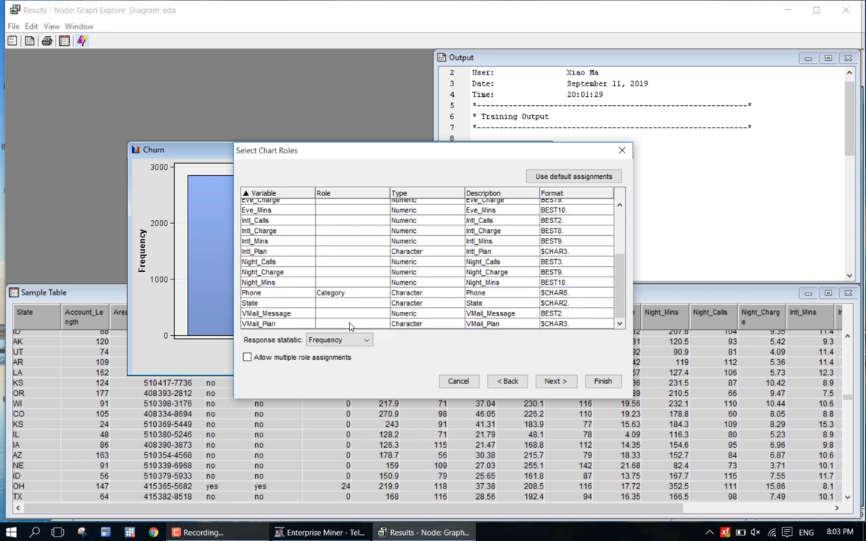
left_click(349, 323)
left_click(346, 346)
- Without a data filter, title the chart "Bar Char of VMail_Plan", label the X axis VMail_Plan and the Y axis Frequency, and create it
left_click(554, 380)
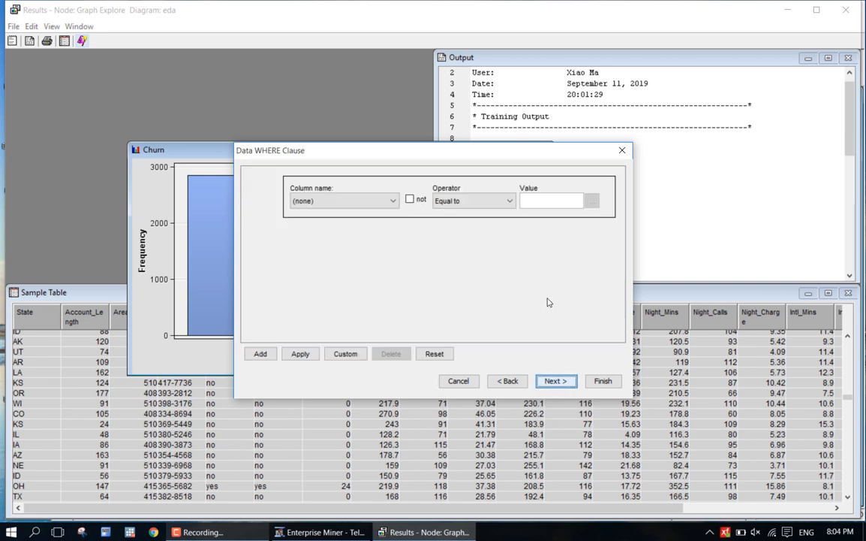
left_click(555, 380)
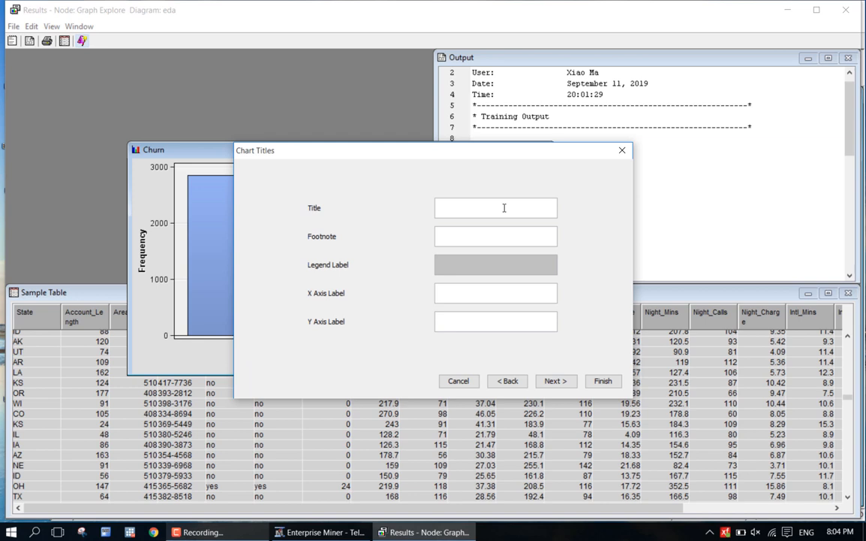
type("Bar Char of VMail_Plan")
left_click(472, 292)
type("VMail_Plan")
left_click(472, 325)
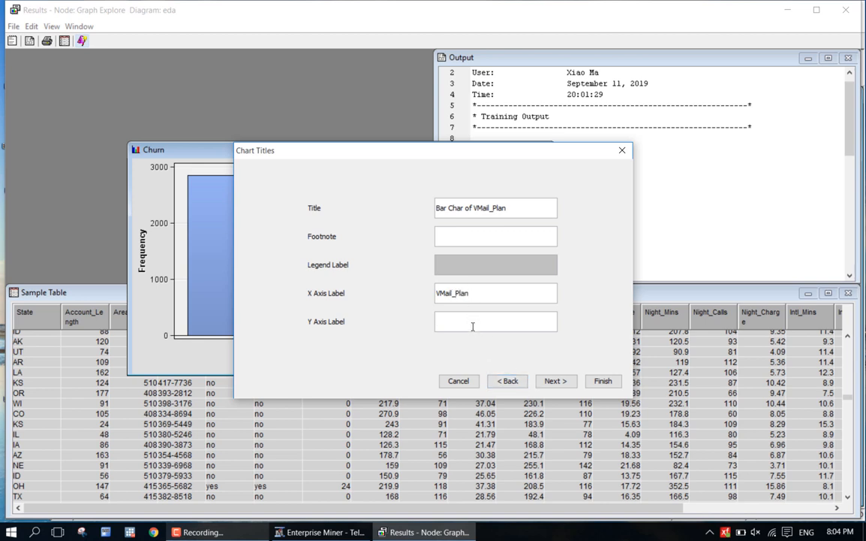
type("Frequency")
left_click(555, 381)
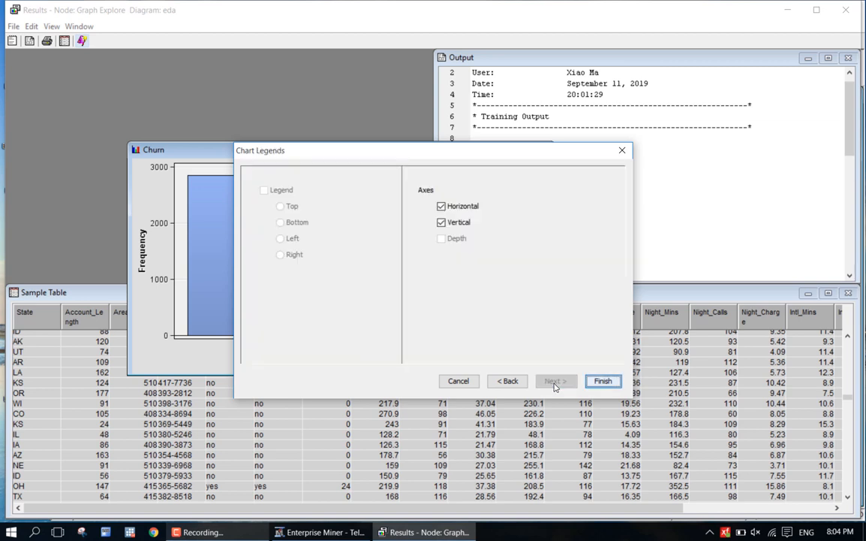
left_click(603, 381)
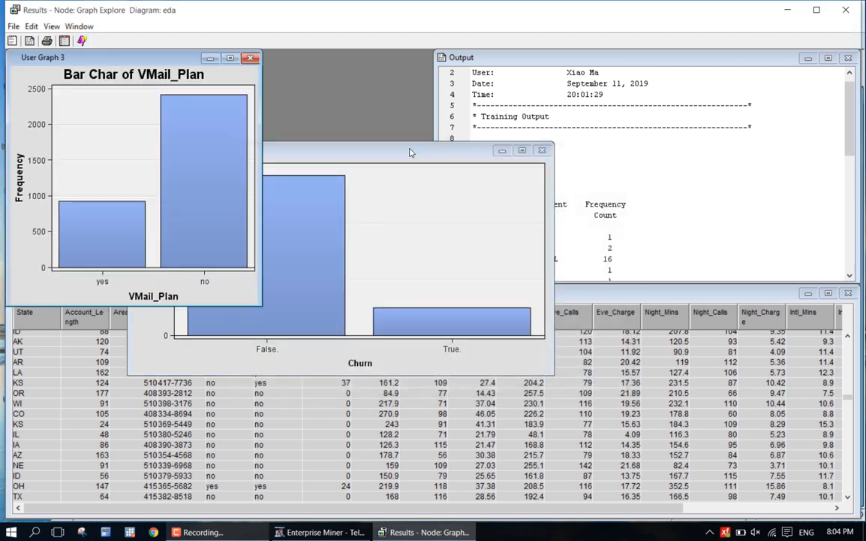
- Move the Churn chart off the VMail_Plan bar chart, and minimize and restore the results so its windows tile
mouse_move(411, 152)
left_mouse_down()
mouse_move(652, 144)
mouse_move(526, 216)
left_mouse_up()
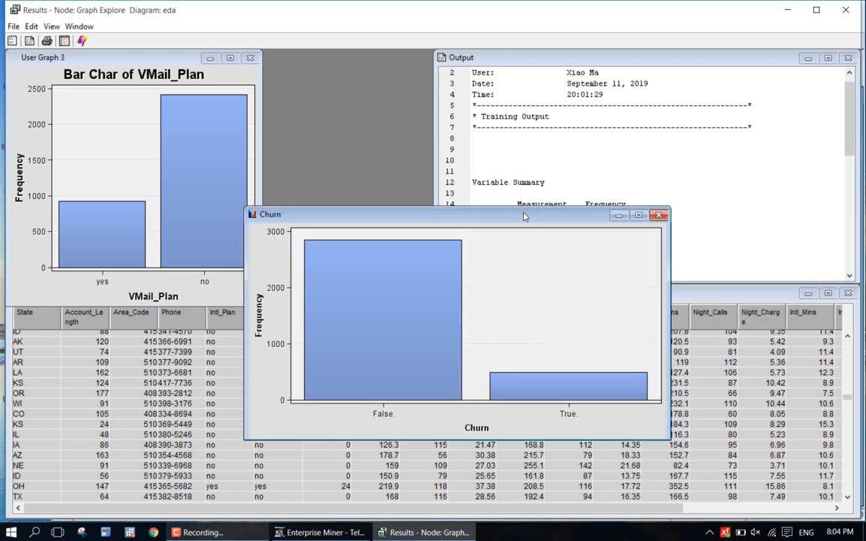
left_click(787, 14)
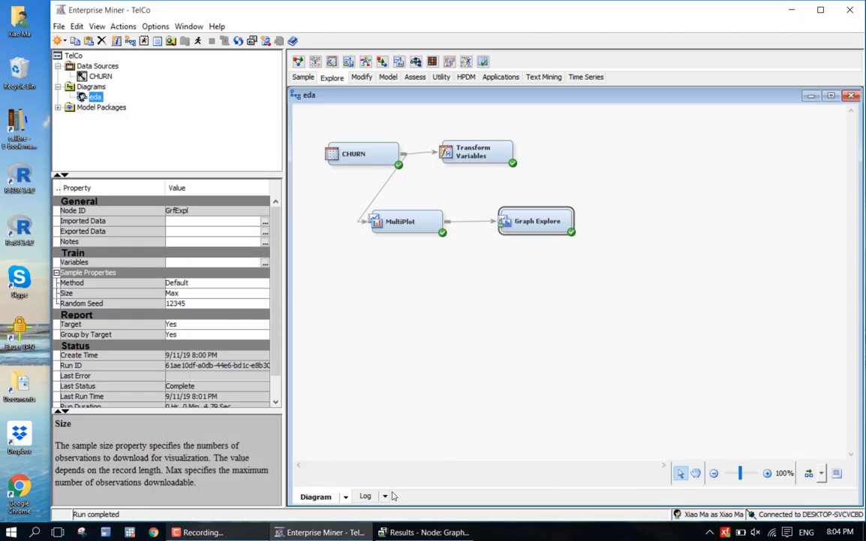
left_click(402, 531)
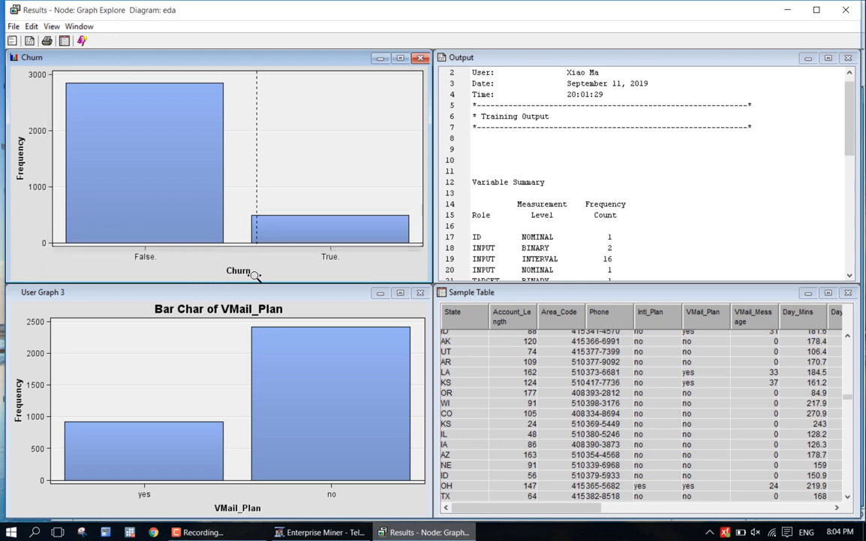
- Select the True. bar in the Churn chart and examine its share of each bar in the VMail_Plan chart
left_click(284, 304)
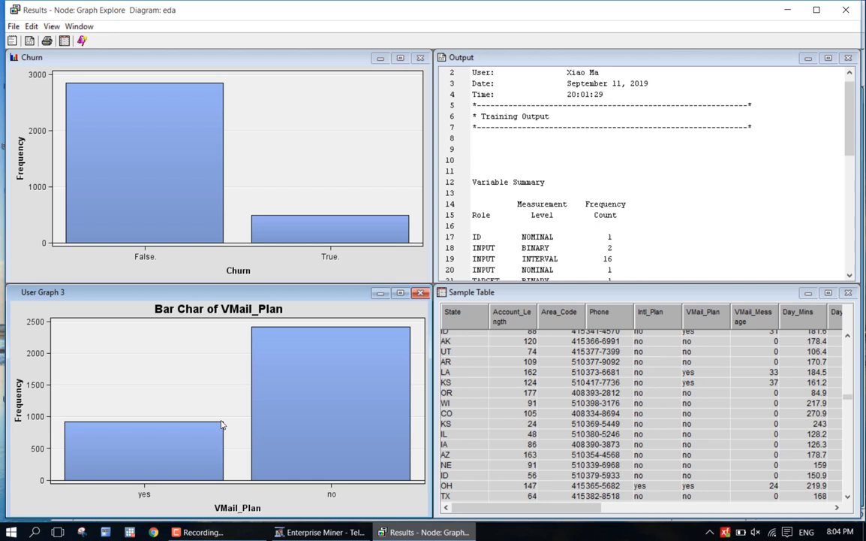
left_click(326, 230)
left_click(326, 230)
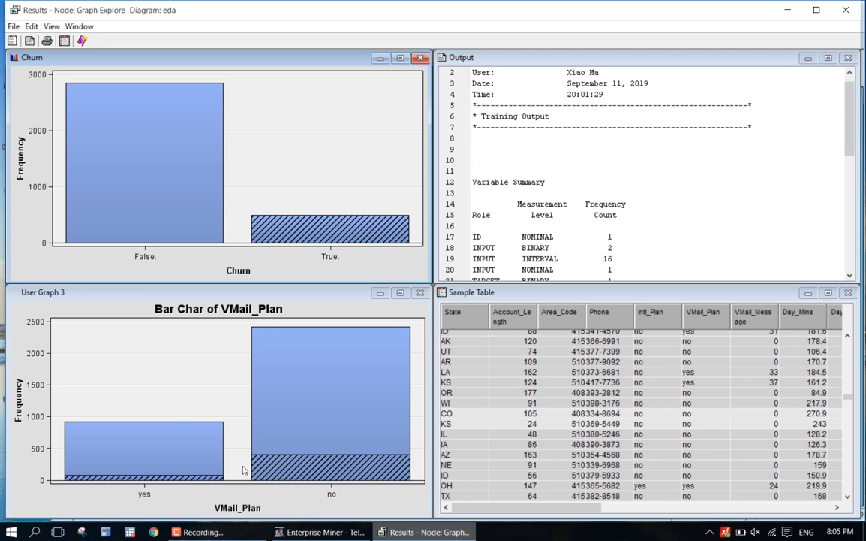
mouse_move(272, 470)
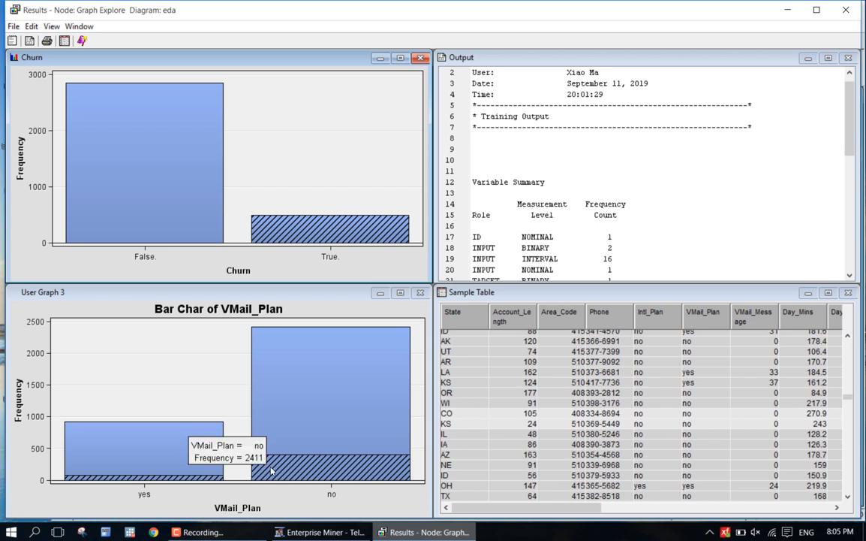
mouse_move(214, 481)
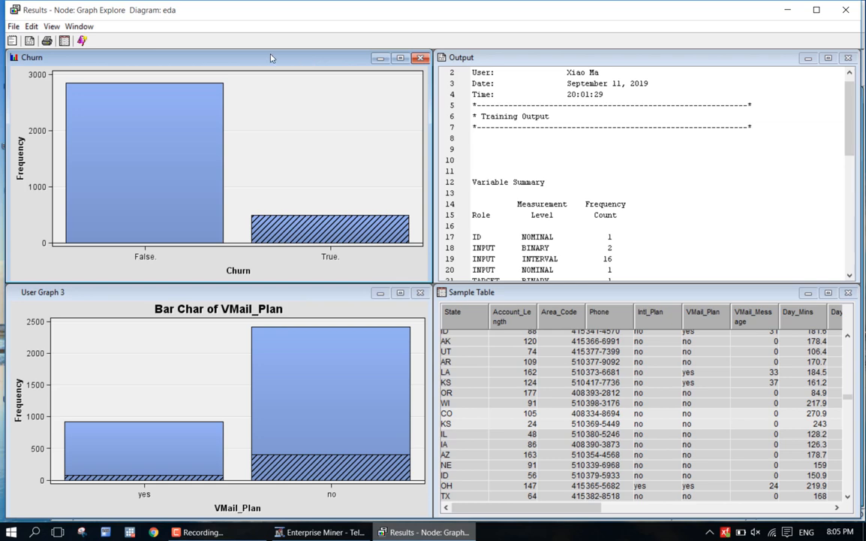
- Begin a new plot of the Pie chart type and proceed to its role assignments
left_click(83, 42)
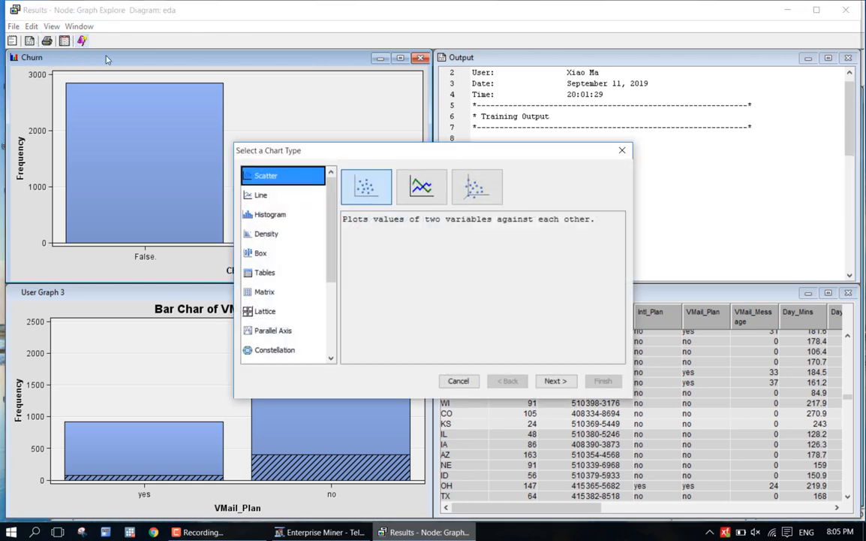
left_click_drag(339, 154, 336, 83)
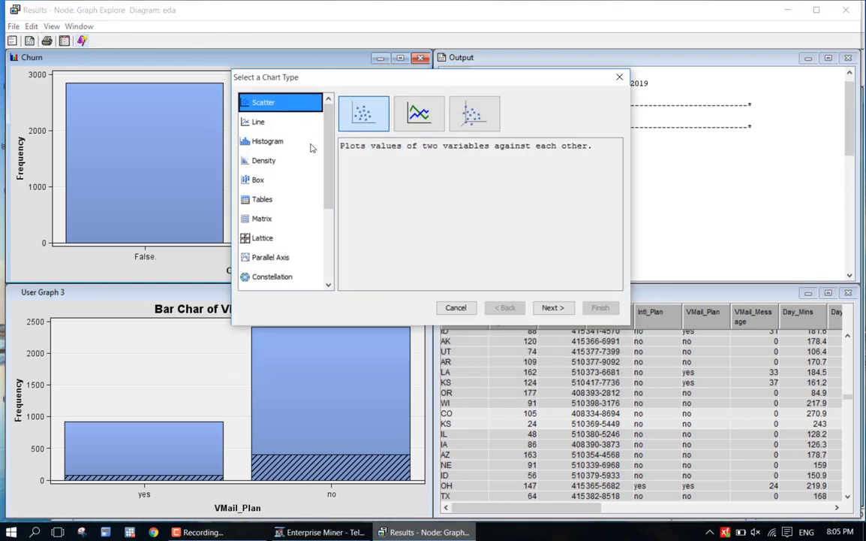
scroll(300, 195, "down", 2)
left_click(303, 237)
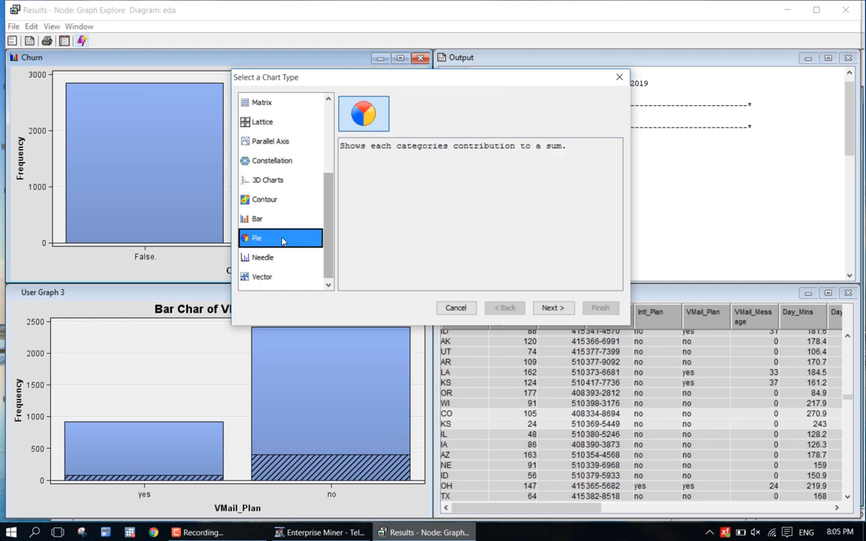
left_click(551, 308)
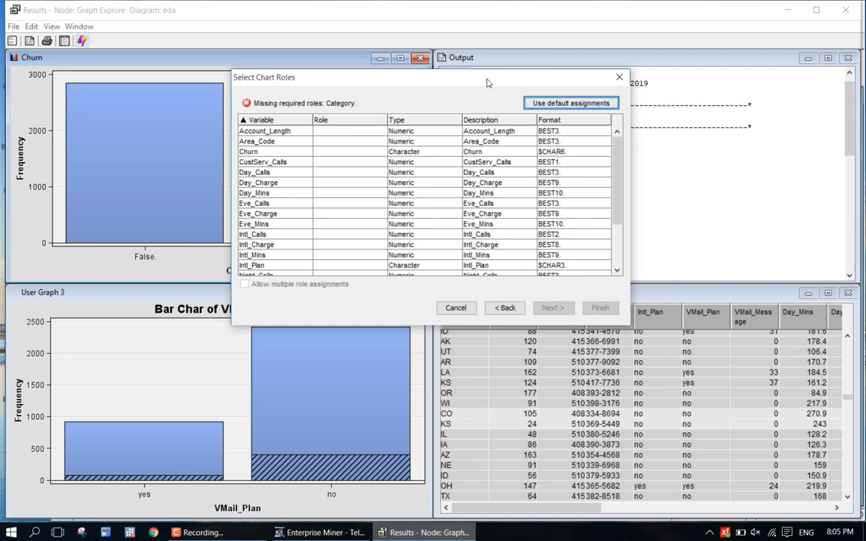
- Assign the Category role to Churn and the Group role to VMail_Plan for the pie chart
left_click_drag(475, 80, 515, 92)
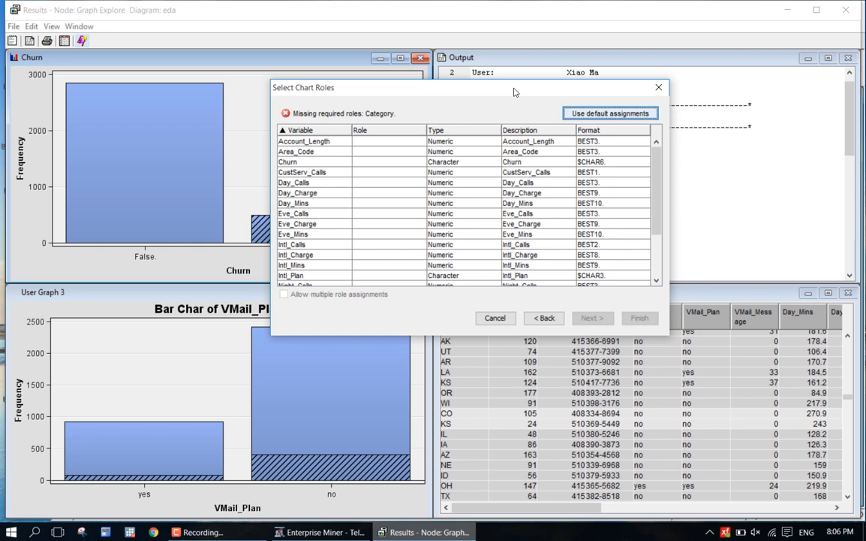
left_click(371, 163)
left_click(368, 184)
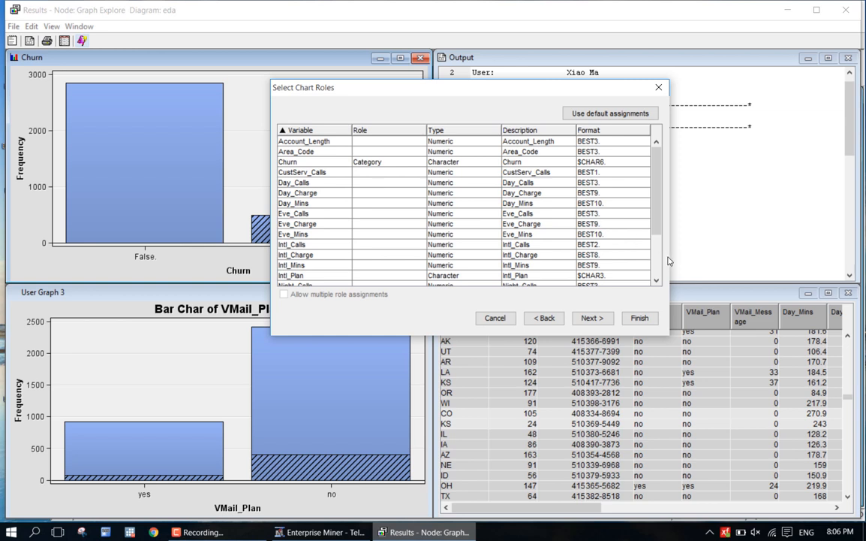
left_click(657, 272)
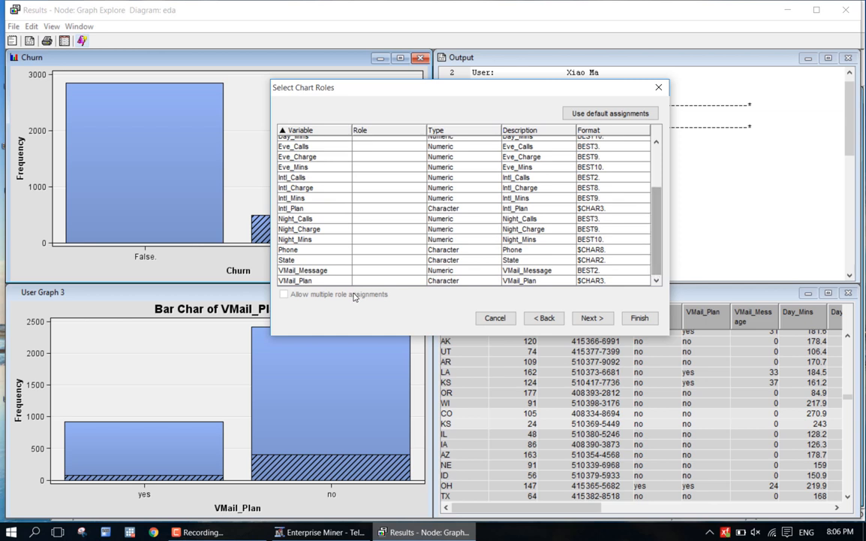
left_click(386, 280)
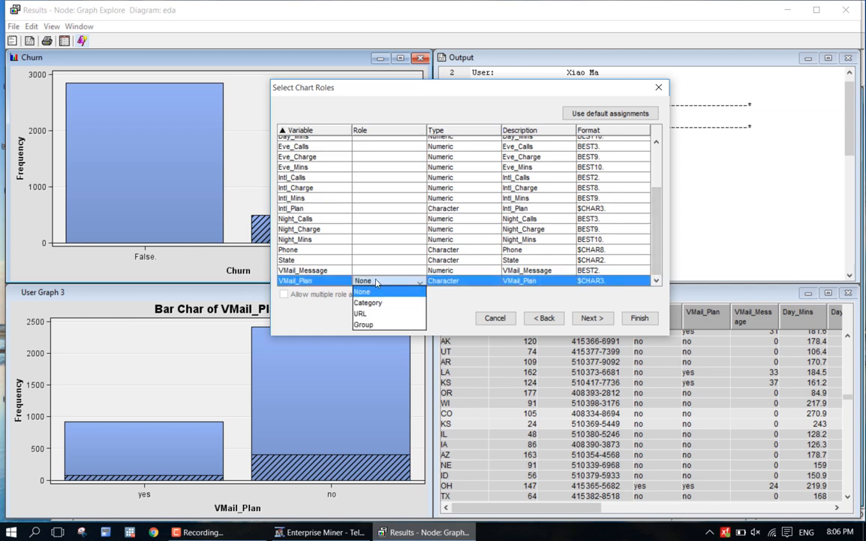
left_click(380, 325)
- Without a data filter, title the chart "Pie Chart of Churn by VMail_Plan" and keep Churn as the legend label
left_click(591, 318)
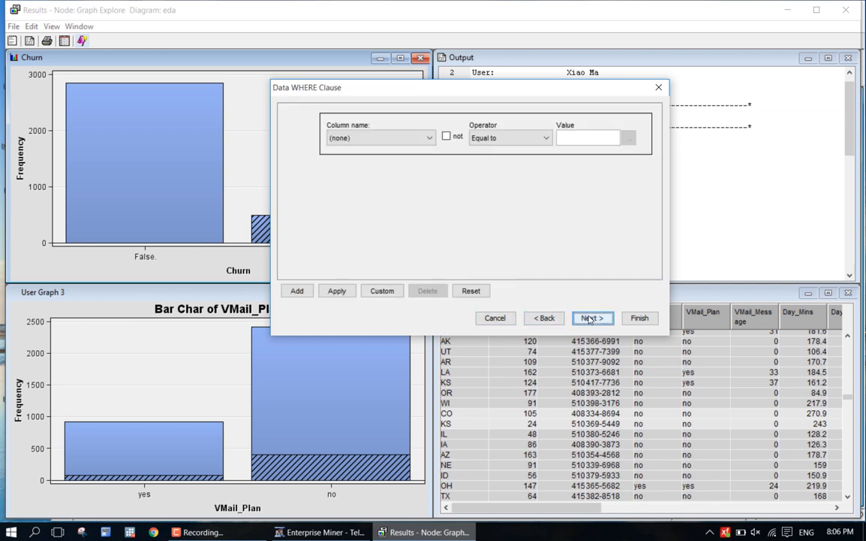
left_click(591, 318)
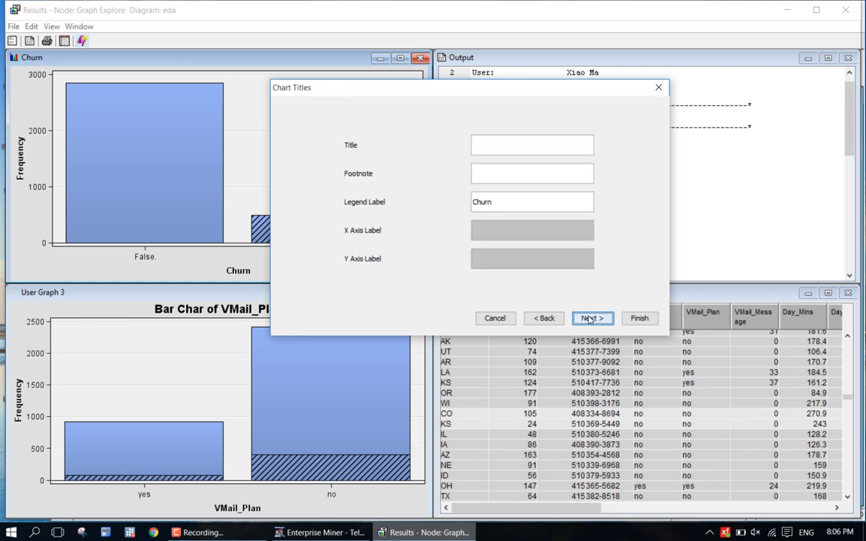
left_click(544, 143)
type("Pie")
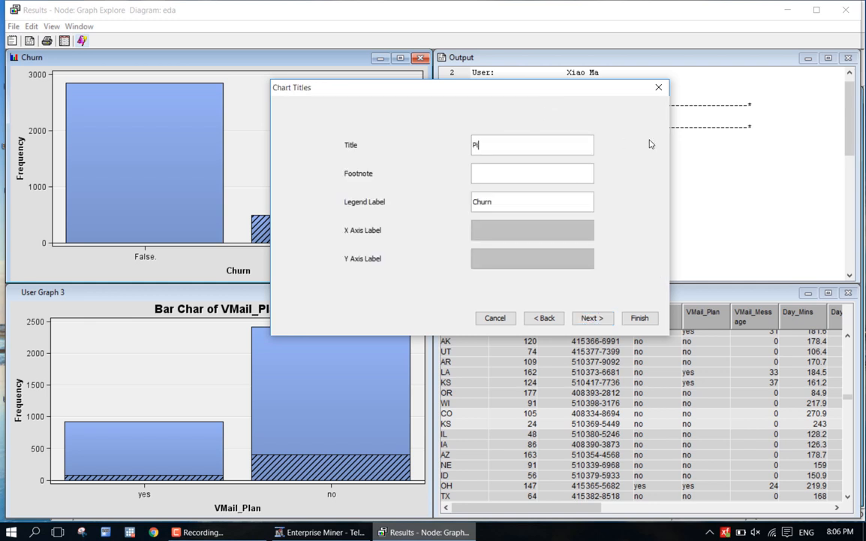
type(" Charr")
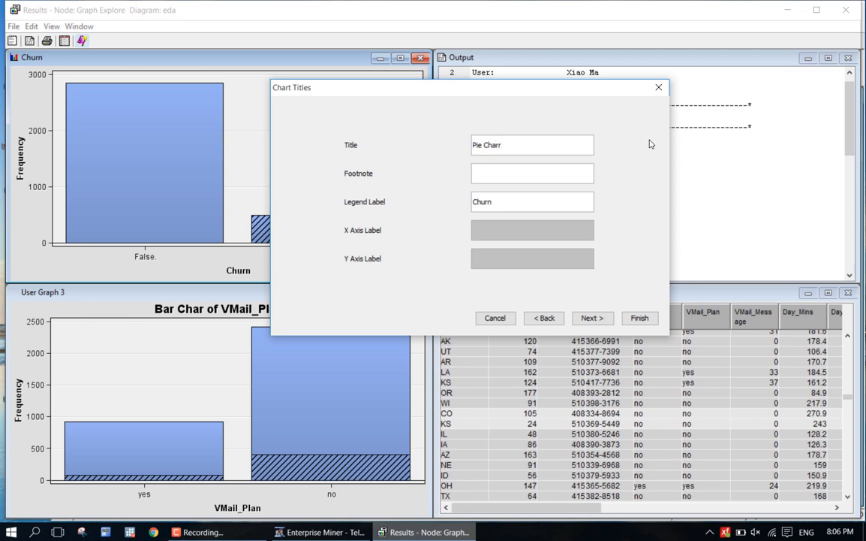
key("BackSpace")
type("t of Churn")
key("BackSpace")
type("n by VMail_Pla")
key("BackSpace")
type("oan")
key("BackSpace")
key("BackSpace")
key("BackSpace")
type("l")
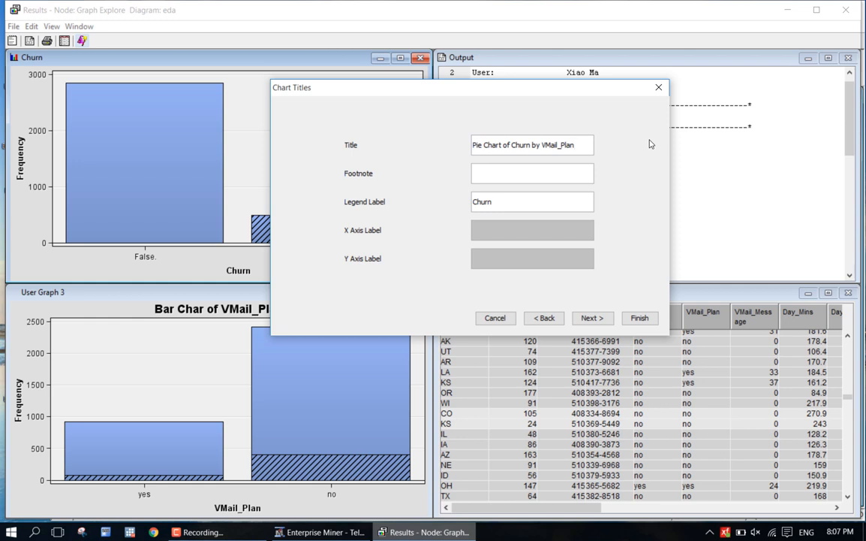
left_click(521, 201)
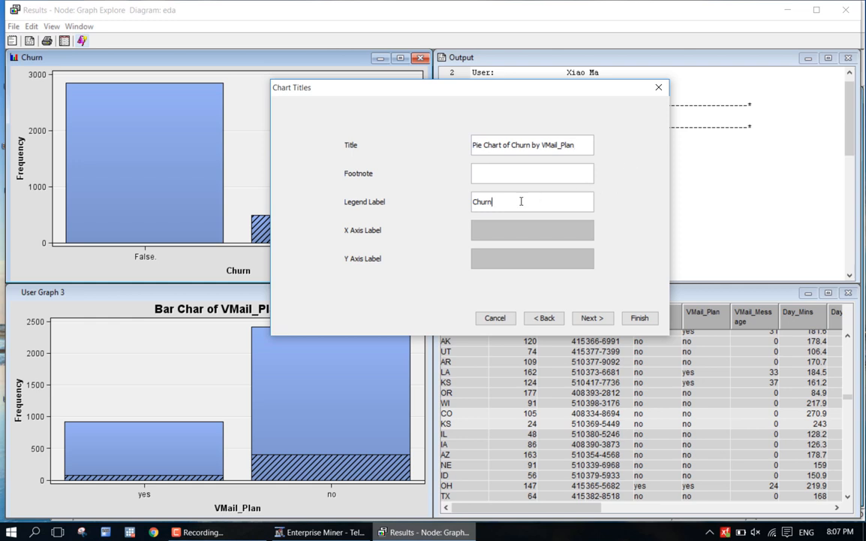
- Turn on the legend with the Bottom position and create the pie chart
left_click(580, 319)
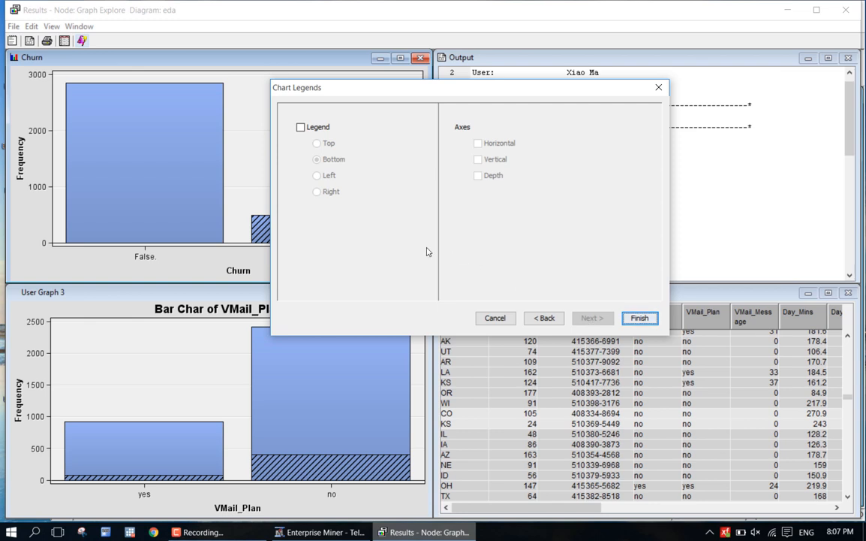
left_click(301, 127)
left_click(327, 146)
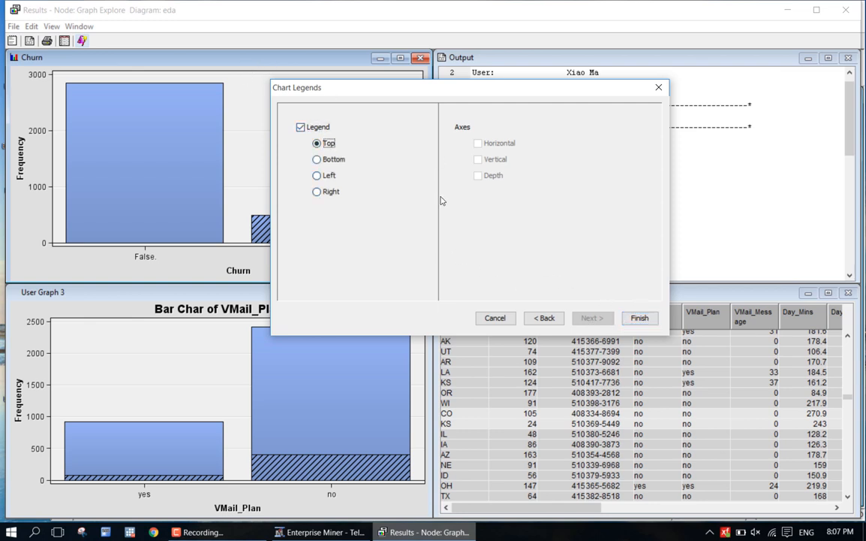
left_click(329, 160)
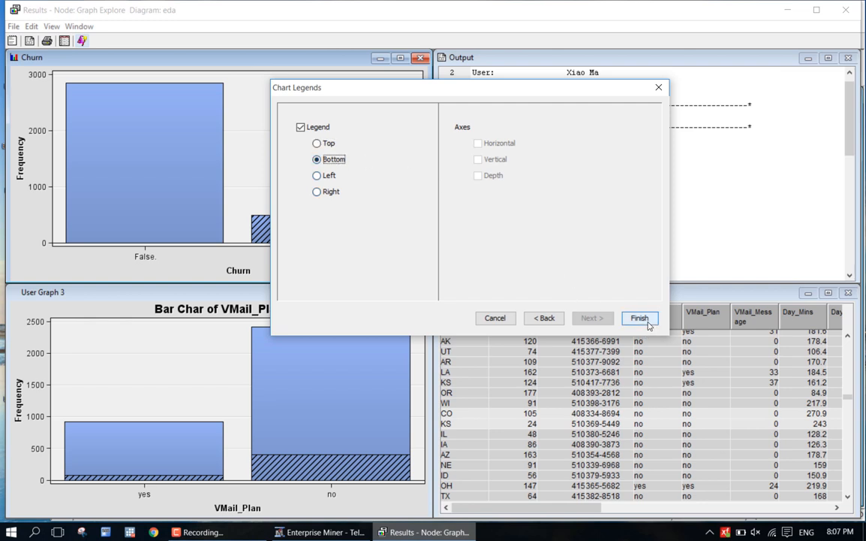
left_click(644, 321)
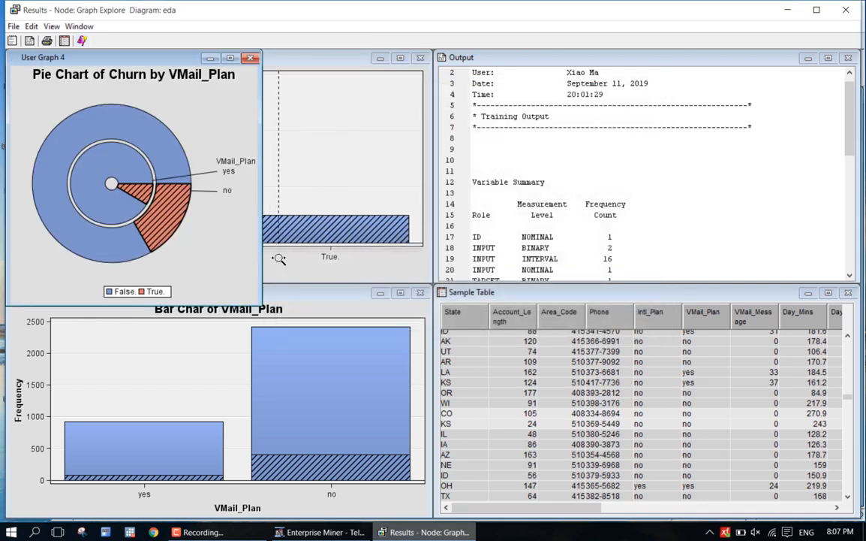
- Maximize the pie chart to examine it, restore its size, and bring the results back with all windows tiled
left_click(230, 59)
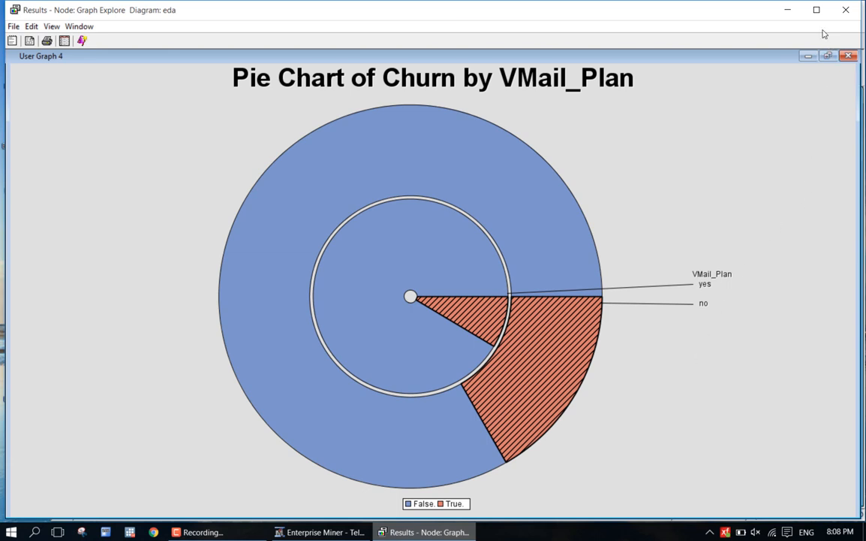
left_click(788, 10)
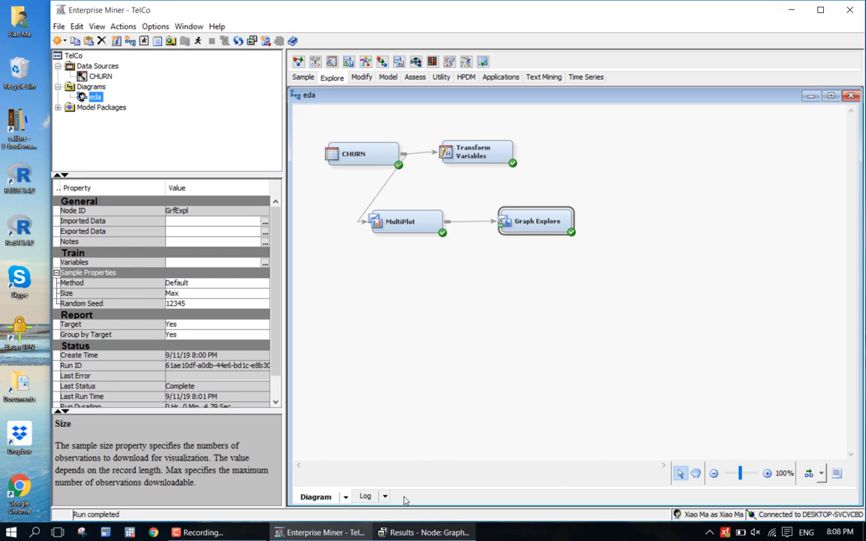
left_click(393, 533)
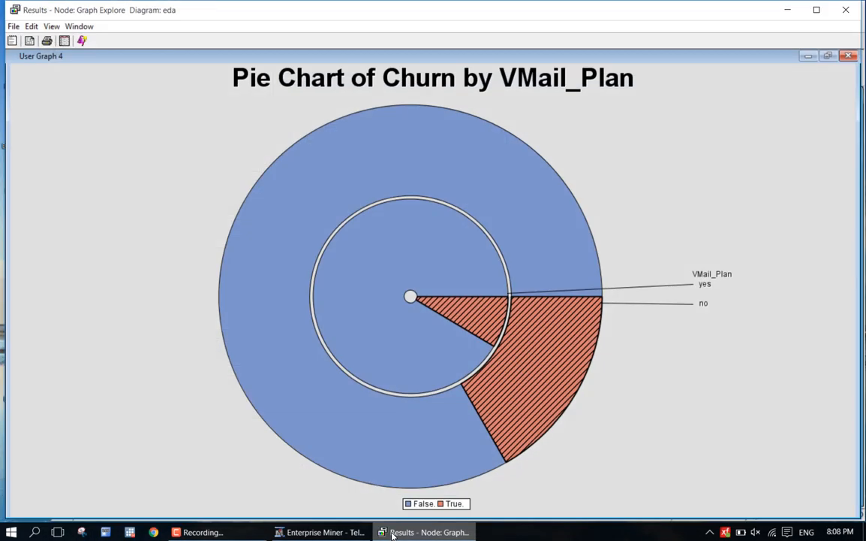
left_click(828, 56)
left_click(787, 10)
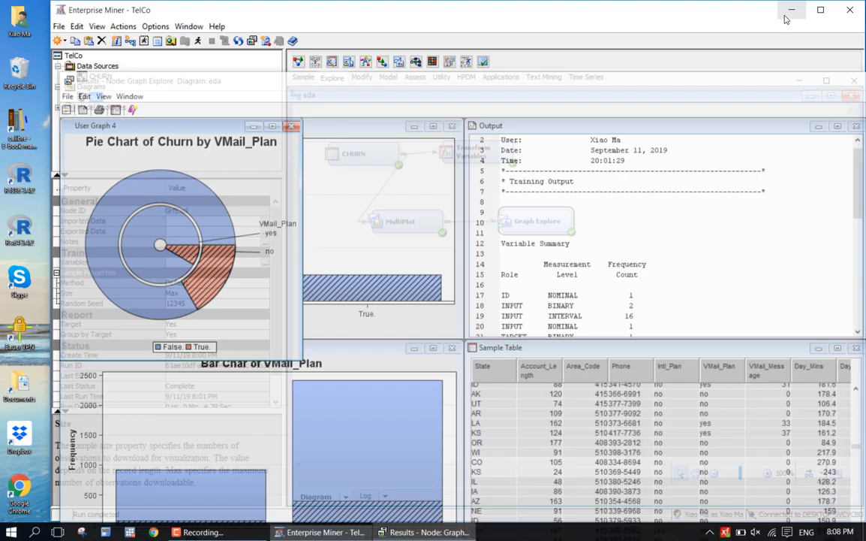
left_click(425, 532)
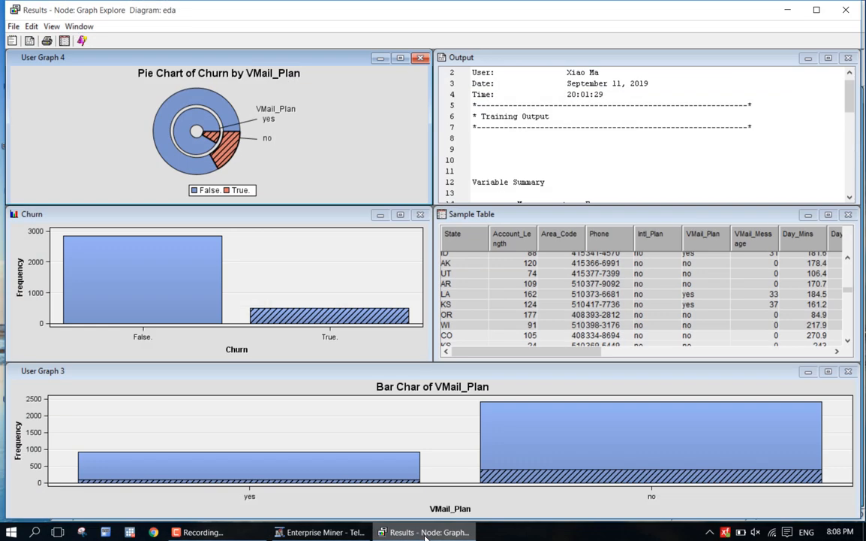
- Close and reopen the Graph Explore node's results, and copy the pie chart of Churn by VMail_Plan
left_click(847, 10)
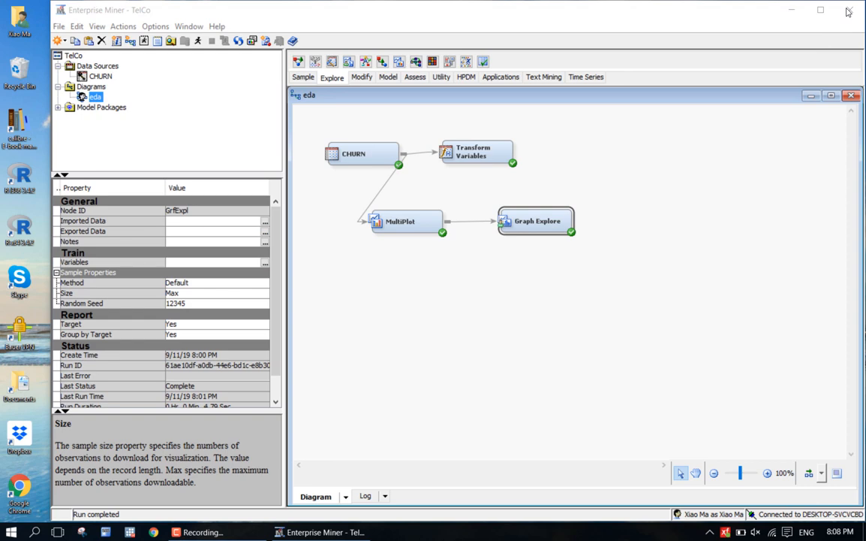
right_click(554, 219)
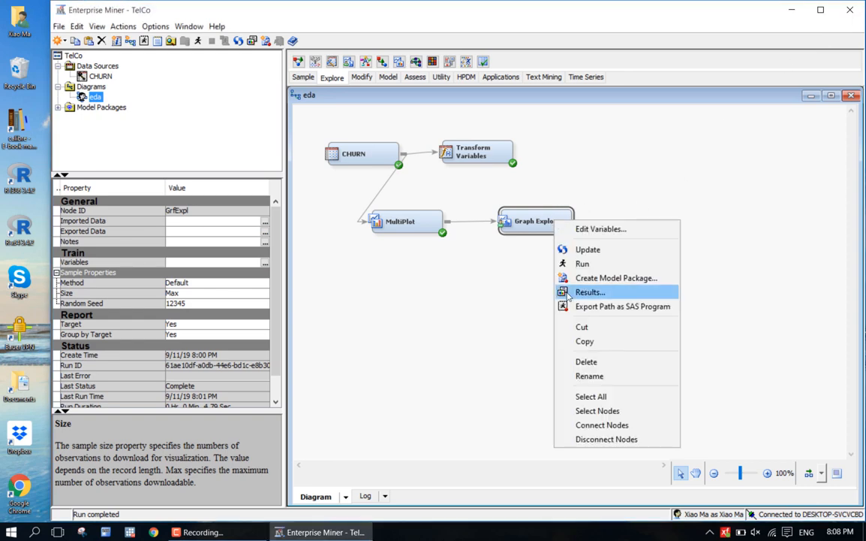
left_click(590, 292)
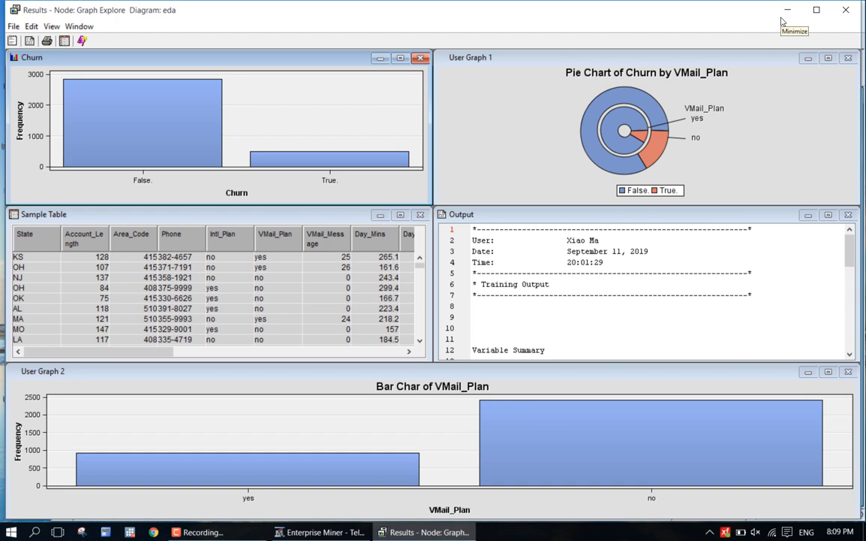
right_click(652, 137)
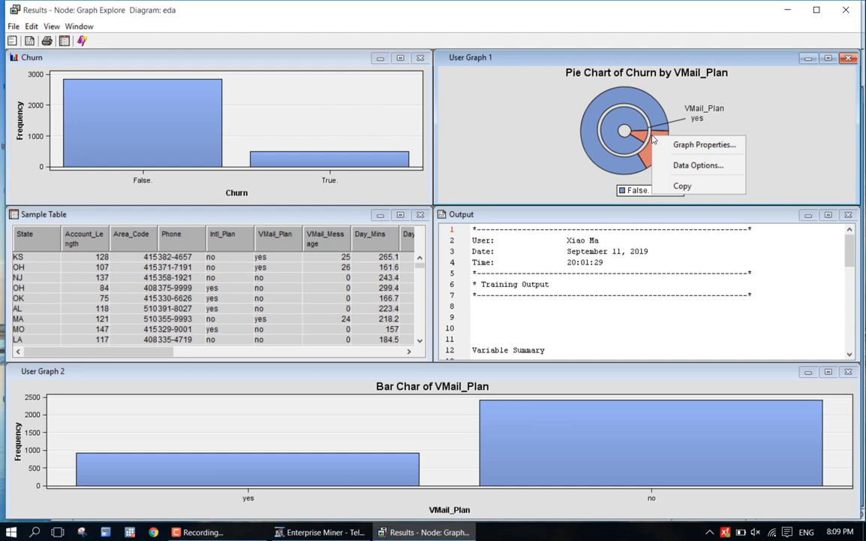
left_click(665, 190)
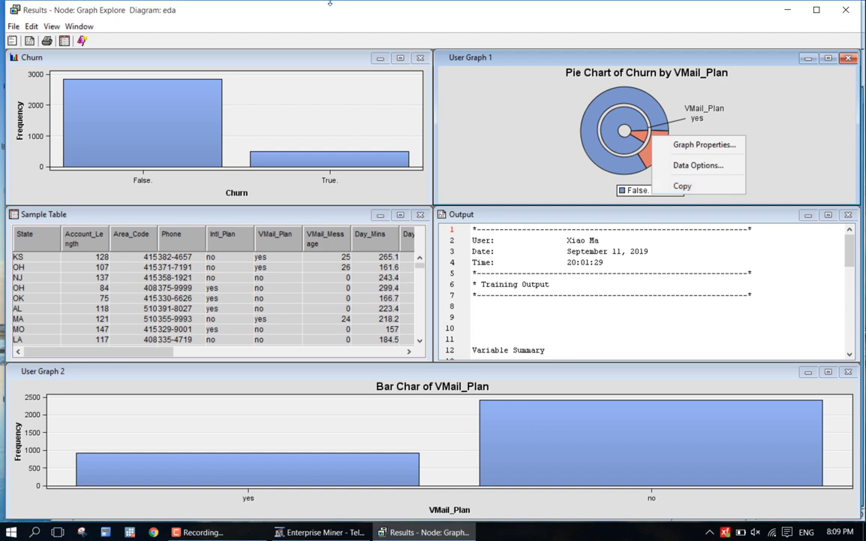
left_click(12, 31)
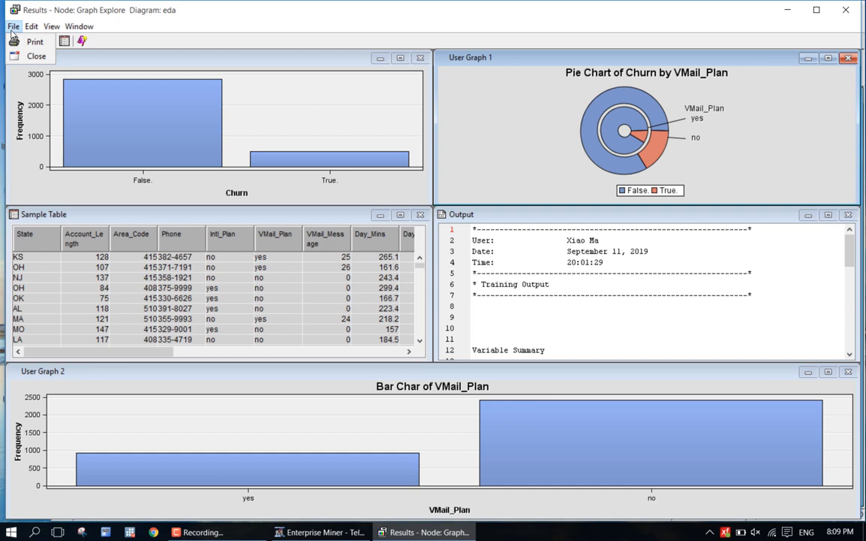
left_click(496, 31)
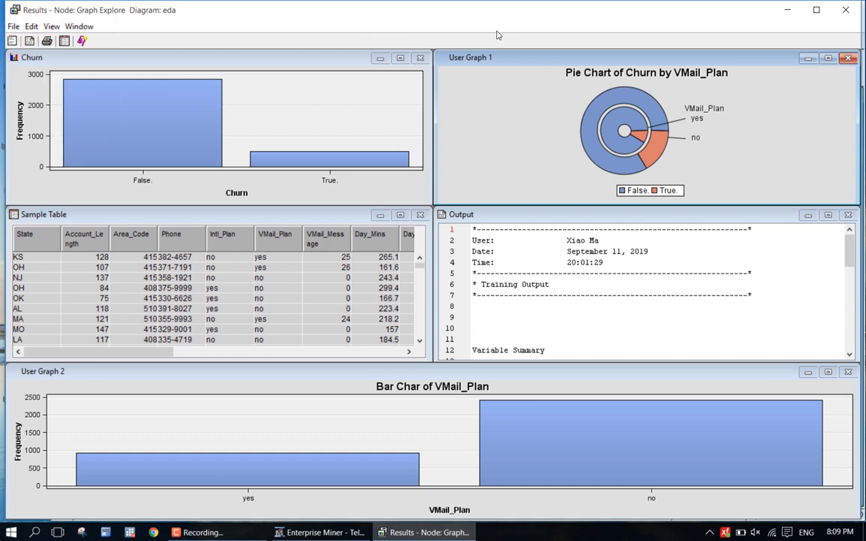
left_click(14, 27)
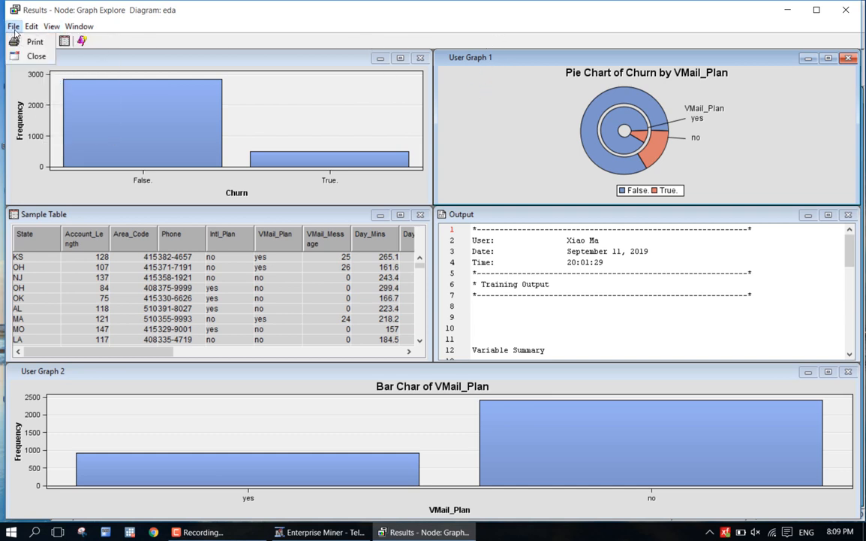
left_click(14, 28)
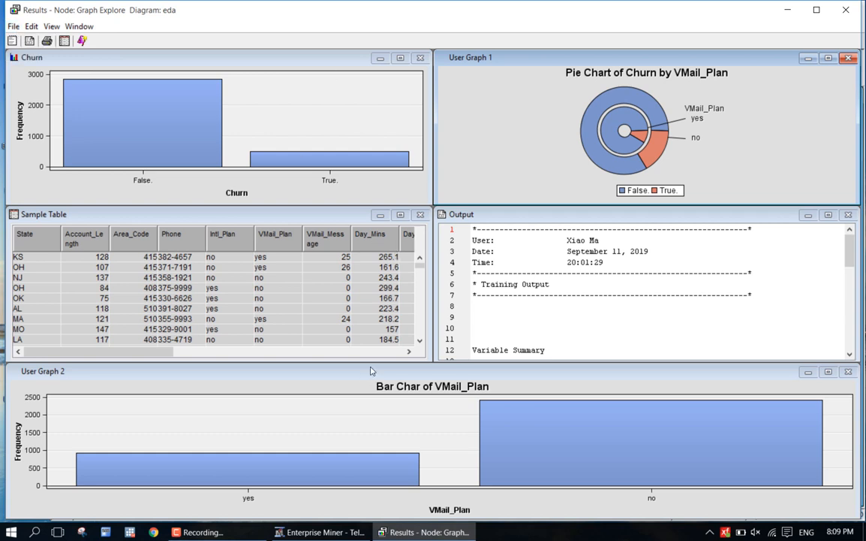
- Check which file types are offered for saving the Output listing, and cancel the save
left_click(438, 215)
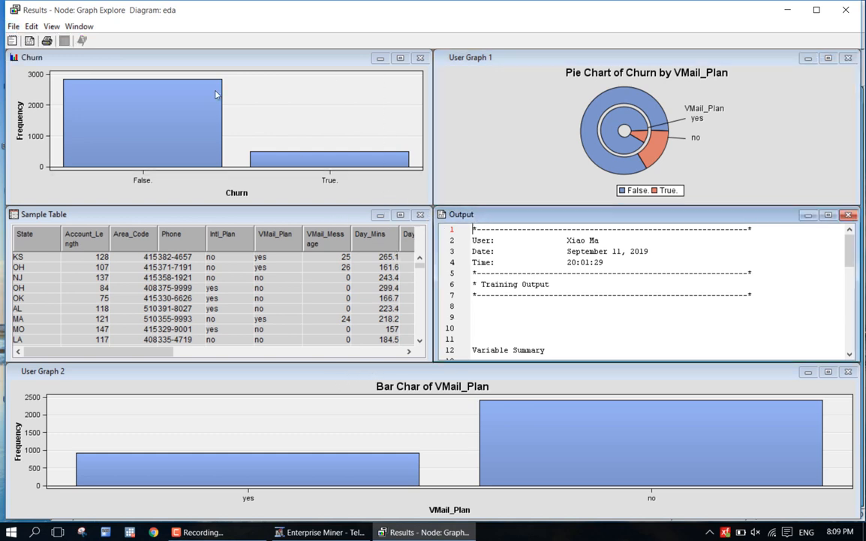
left_click(14, 29)
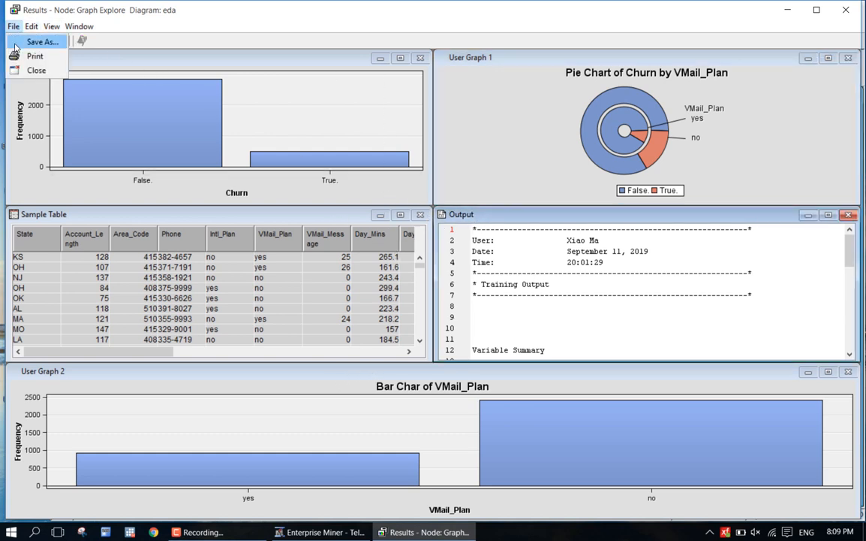
left_click(41, 42)
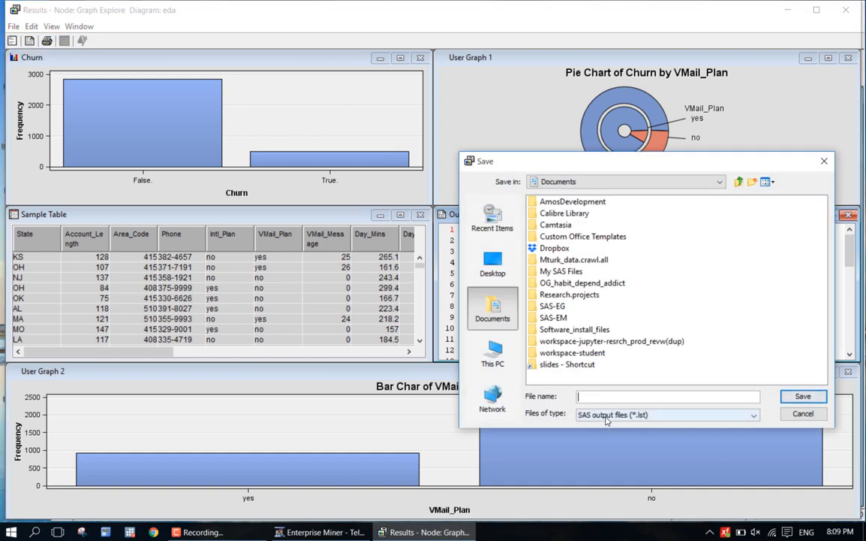
left_click(645, 417)
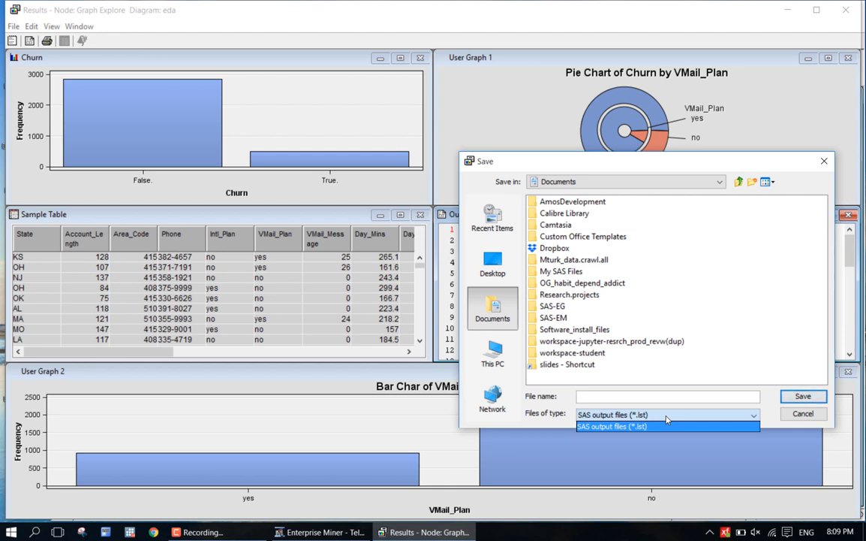
left_click(667, 419)
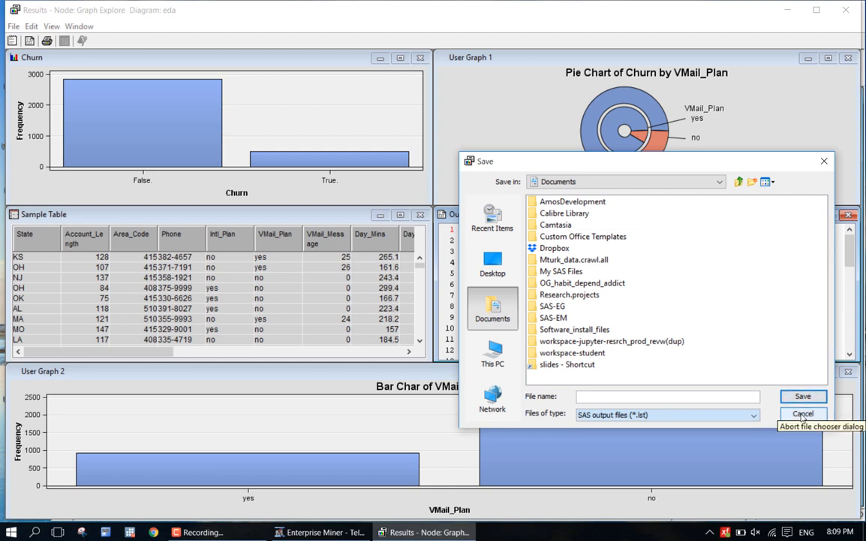
left_click(802, 414)
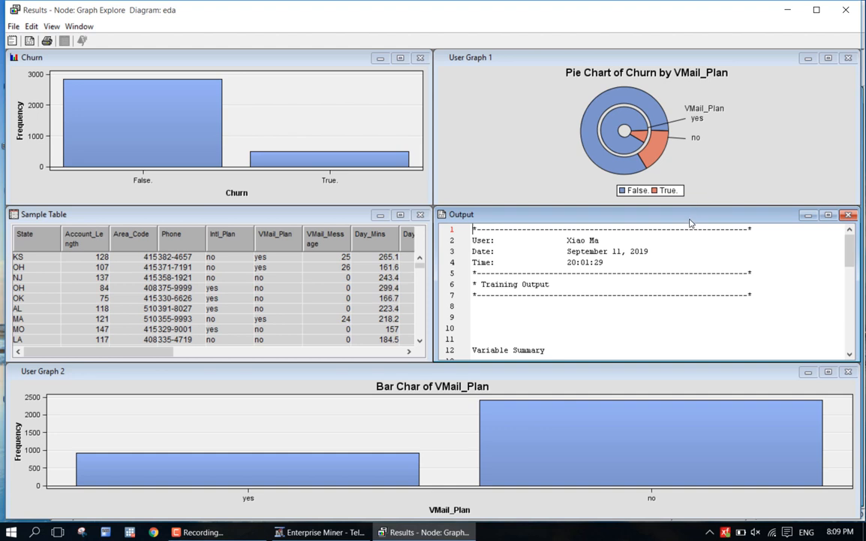
left_click(664, 155)
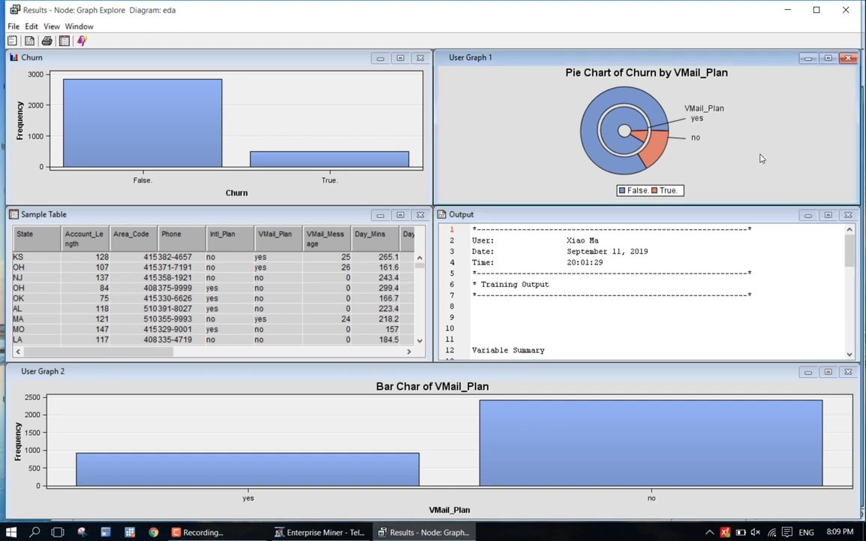
right_click(551, 136)
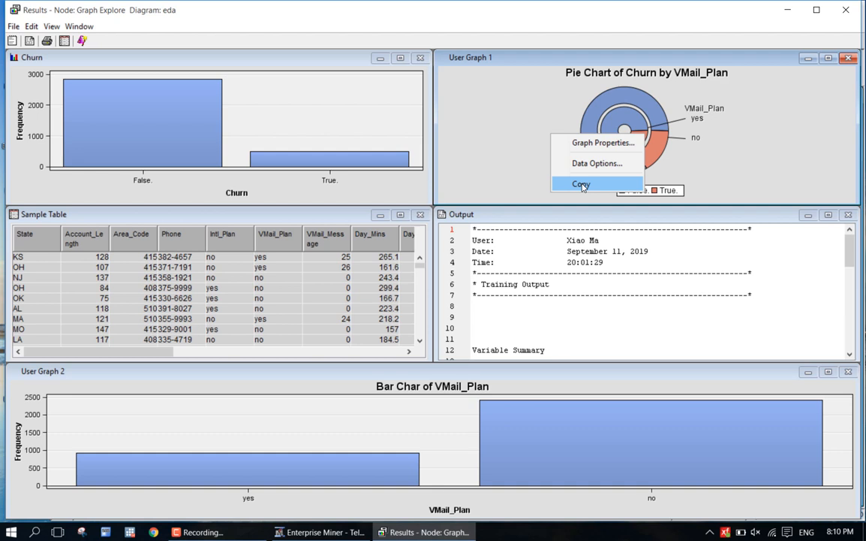
left_click(760, 154)
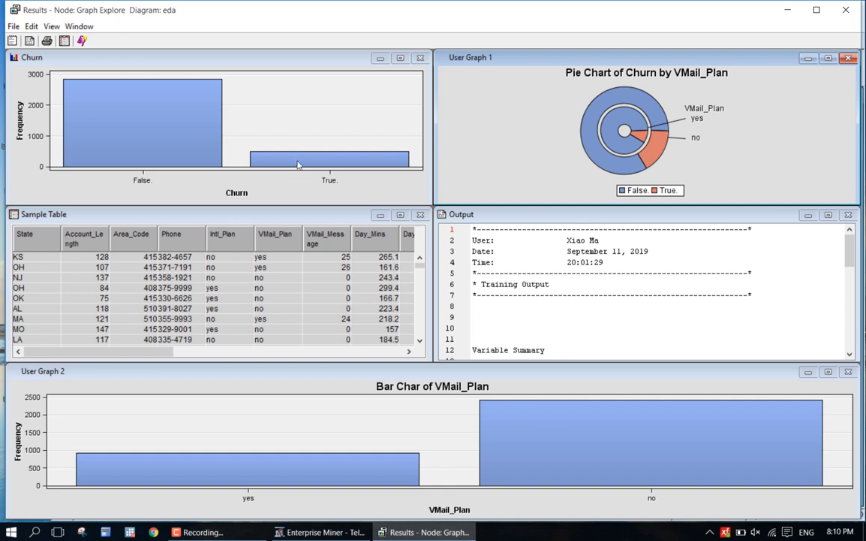
- Read the frequency of the True. bar in the Churn chart, and switch to PowerPoint to view slide 14, Exploring Categorical Variables
mouse_move(342, 163)
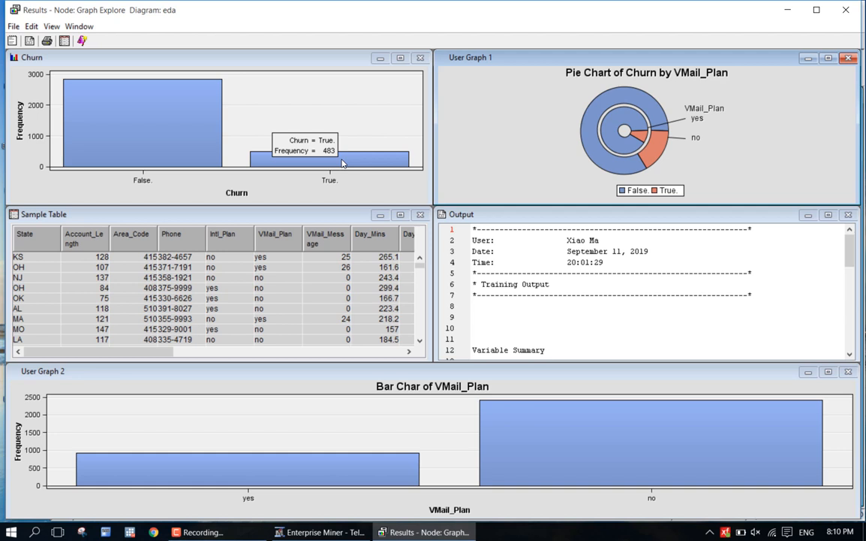
left_click(343, 163)
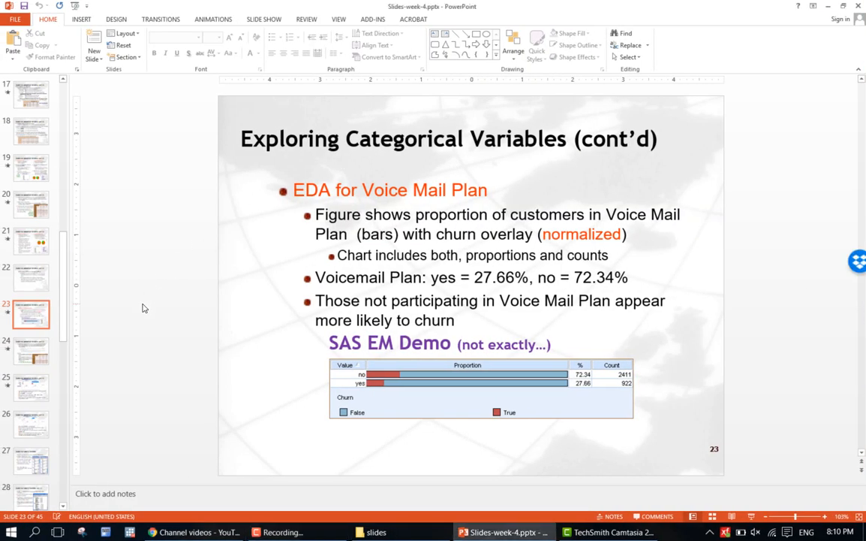
scroll(143, 308, "up", 5)
scroll(144, 308, "up", 5)
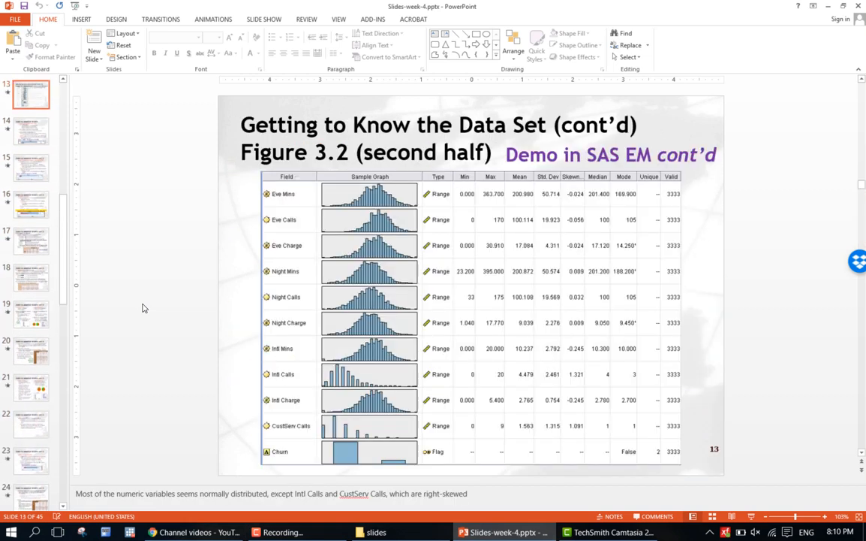
scroll(144, 308, "down", 1)
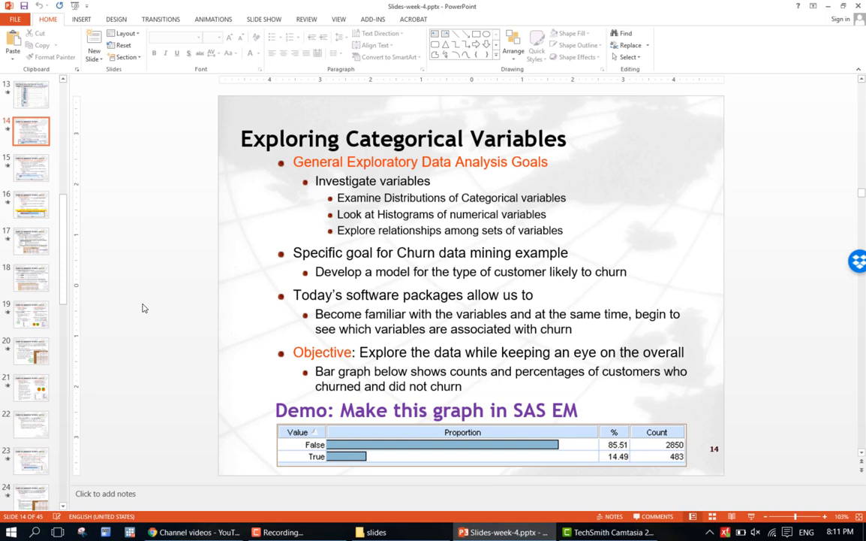
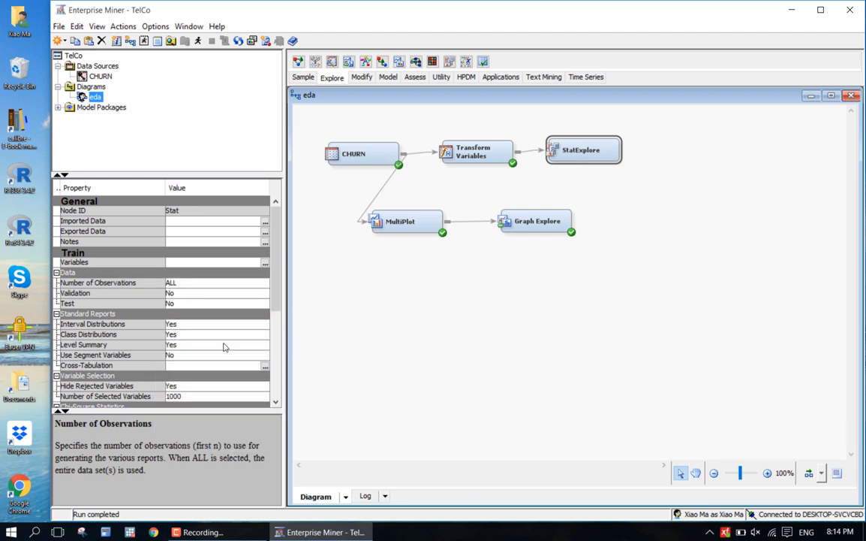
- Set Interval Variables to Yes under the StatExplore node's Chi-Square Statistics
scroll(276, 327, "down", 2)
left_click_drag(275, 327, 279, 346)
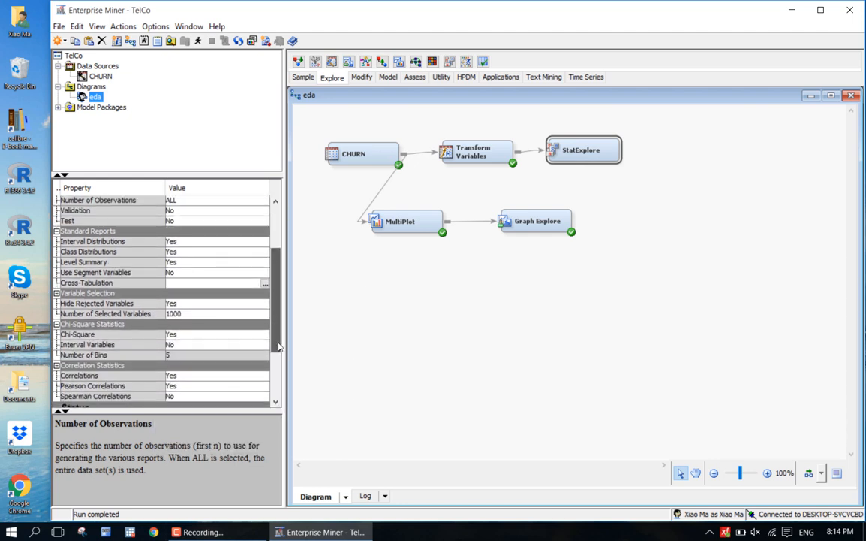
left_click(174, 345)
left_click(180, 356)
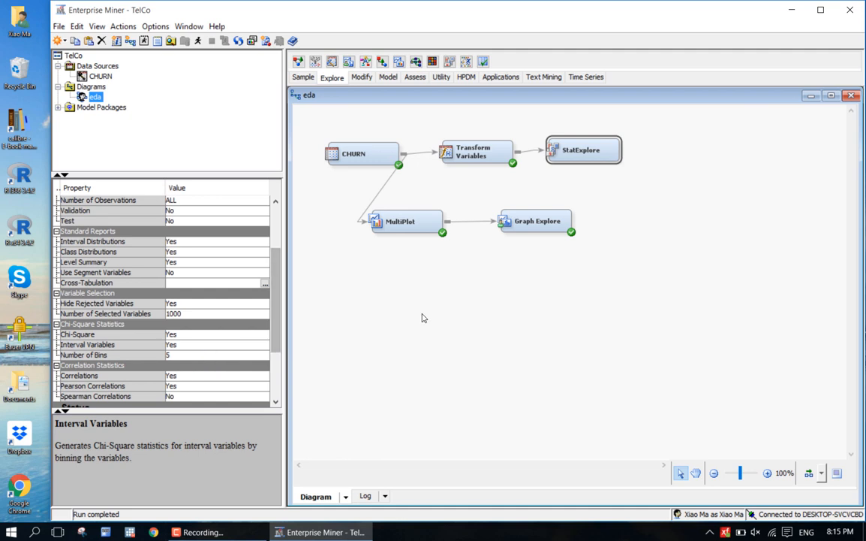
- Run the StatExplore node in the eda diagram and open its results
right_click(577, 145)
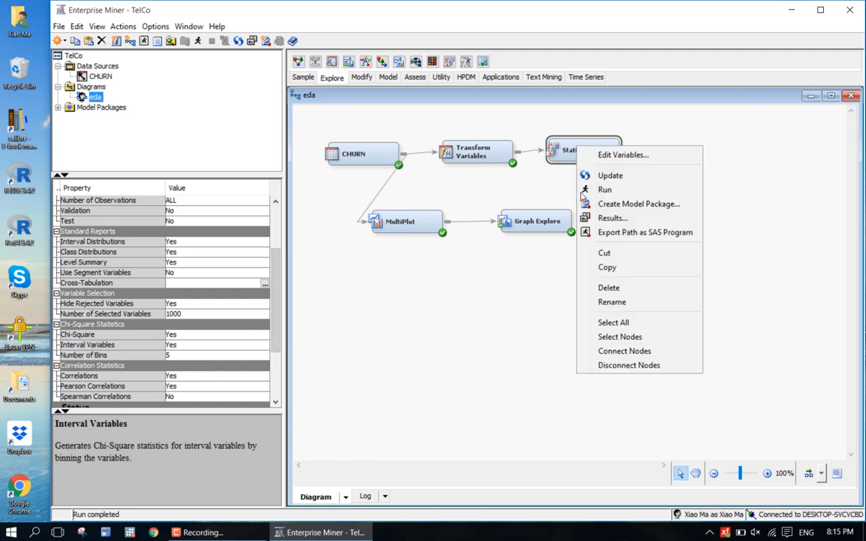
left_click(593, 187)
left_click(549, 326)
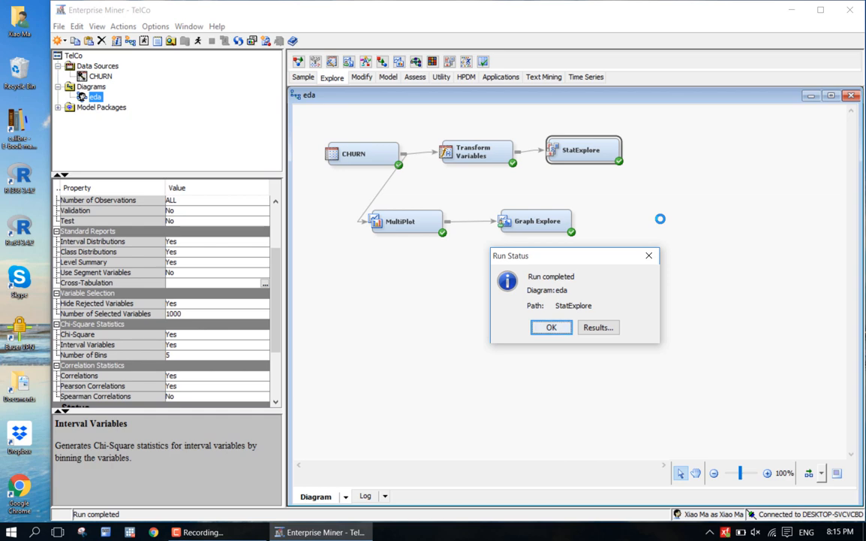
left_click(608, 326)
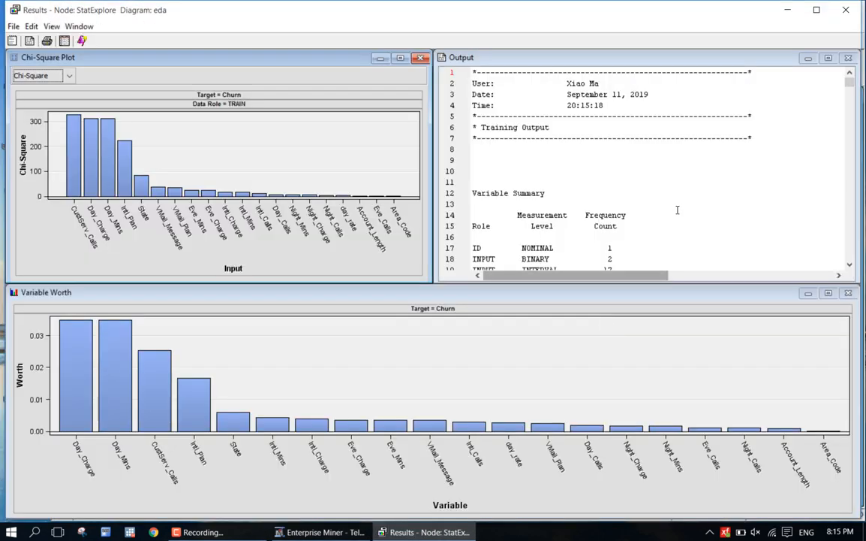
- Maximize the StatExplore Output and examine the class variable summary statistics and the percentage distribution of the Churn target
left_click(828, 60)
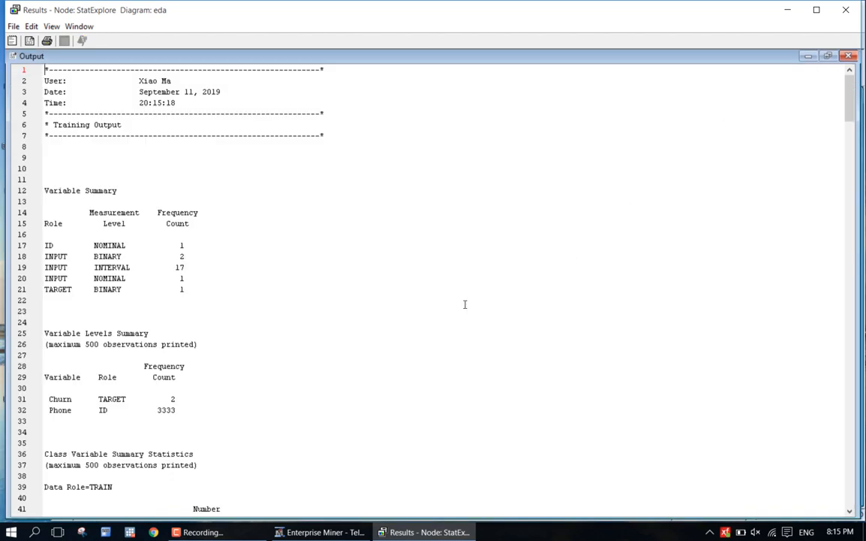
scroll(464, 304, "down", 6)
scroll(465, 304, "up", 3)
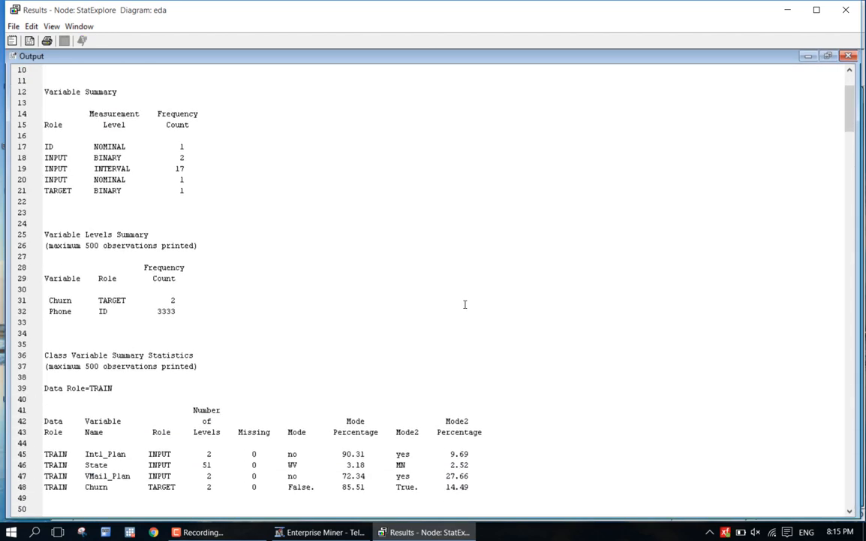
scroll(465, 304, "down", 8)
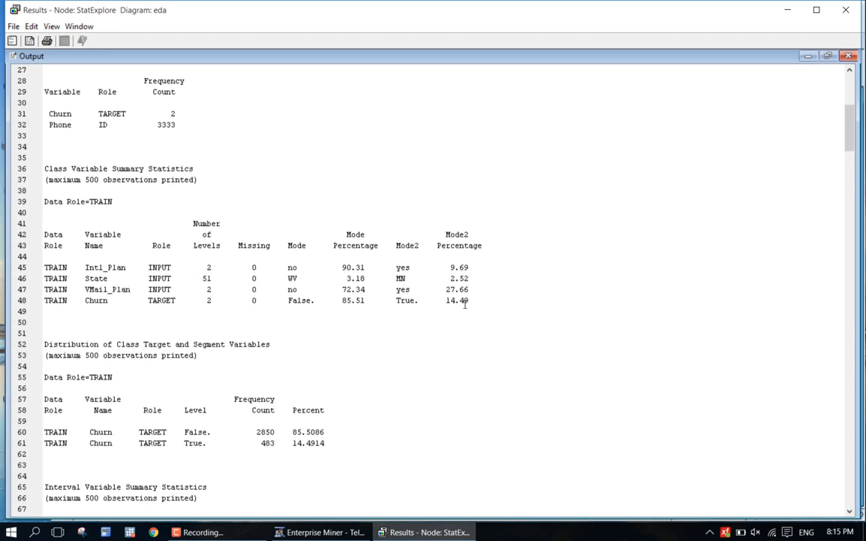
scroll(398, 315, "up", 5)
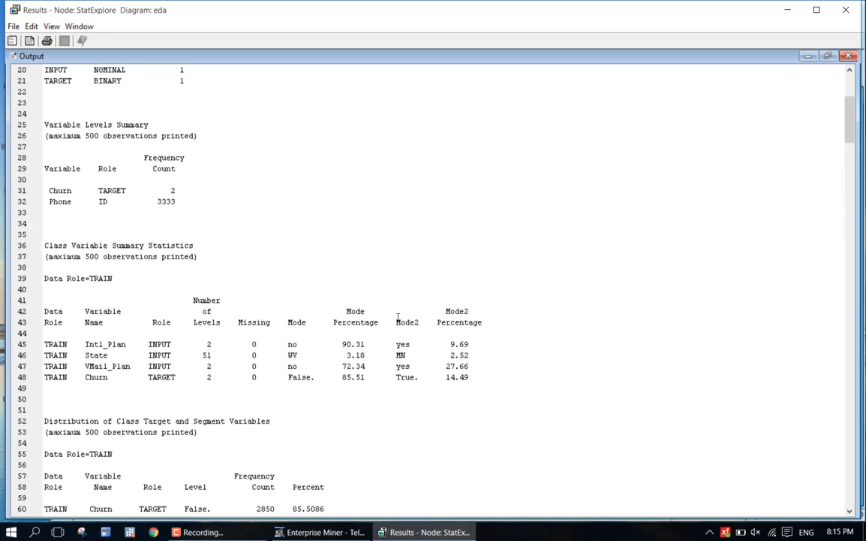
scroll(398, 316, "down", 3)
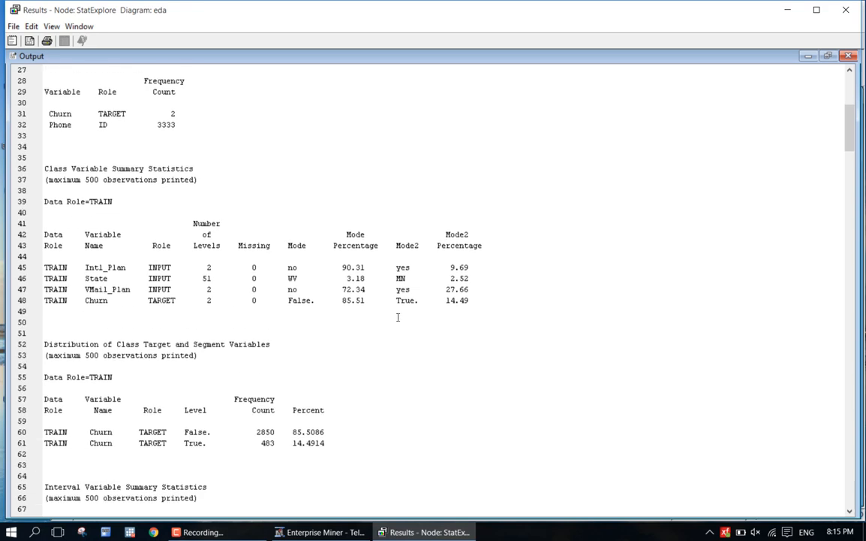
scroll(398, 317, "down", 7)
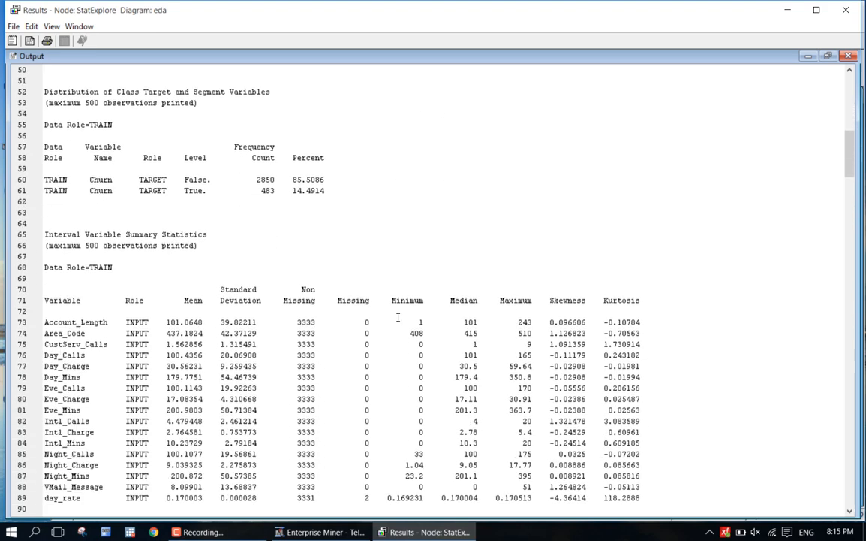
scroll(397, 316, "up", 7)
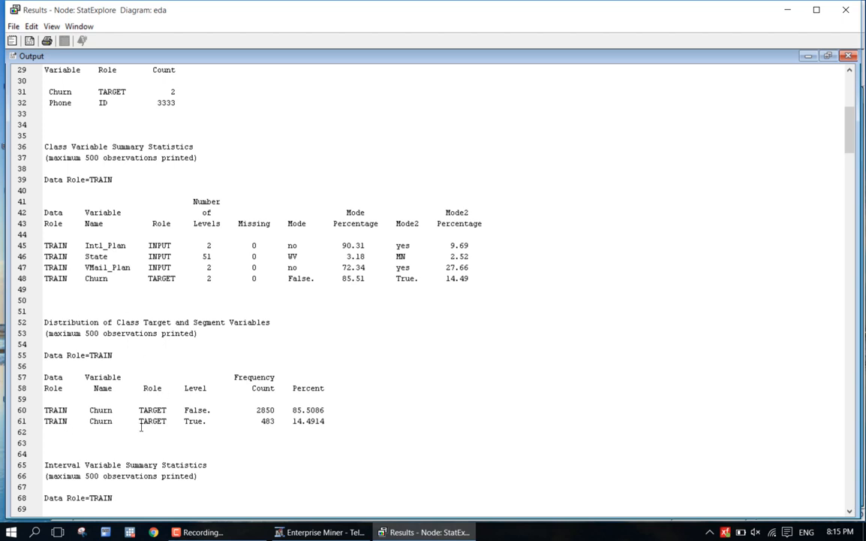
left_click_drag(293, 409, 323, 409)
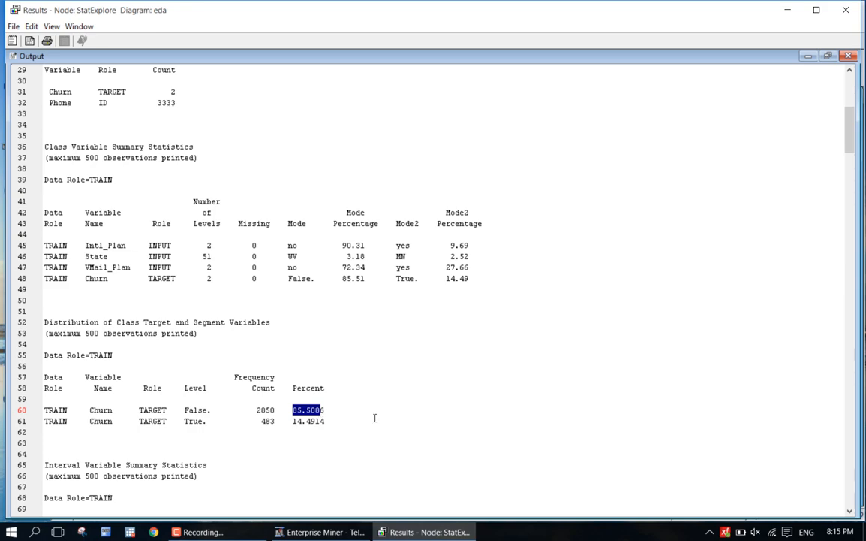
- Examine the interval variable summary statistics and the class statistics by Churn level for Intl_Plan, State and VMail_Plan
scroll(375, 415, "down", 11)
scroll(412, 418, "down", 10)
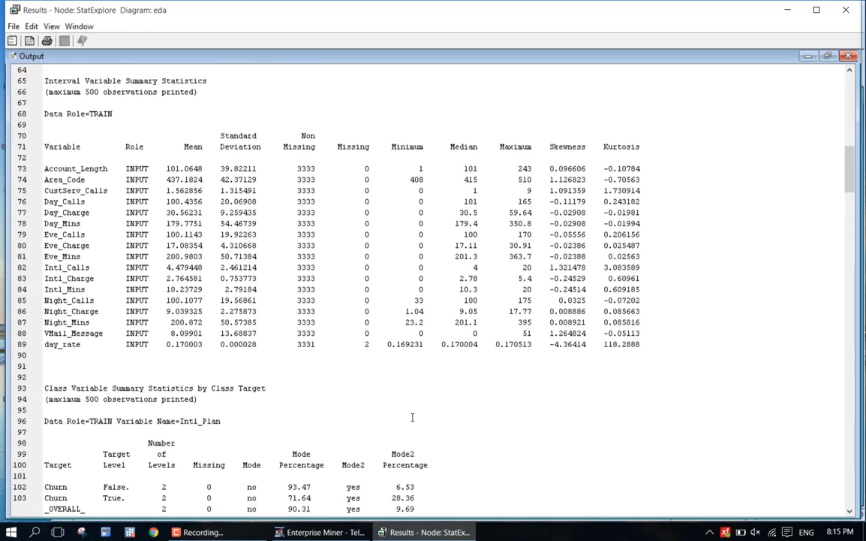
left_click(452, 215)
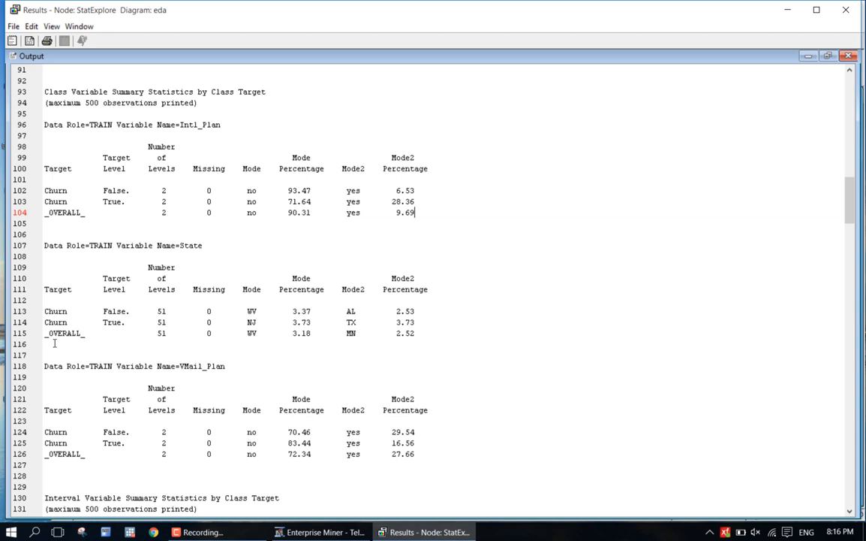
scroll(54, 343, "down", 4)
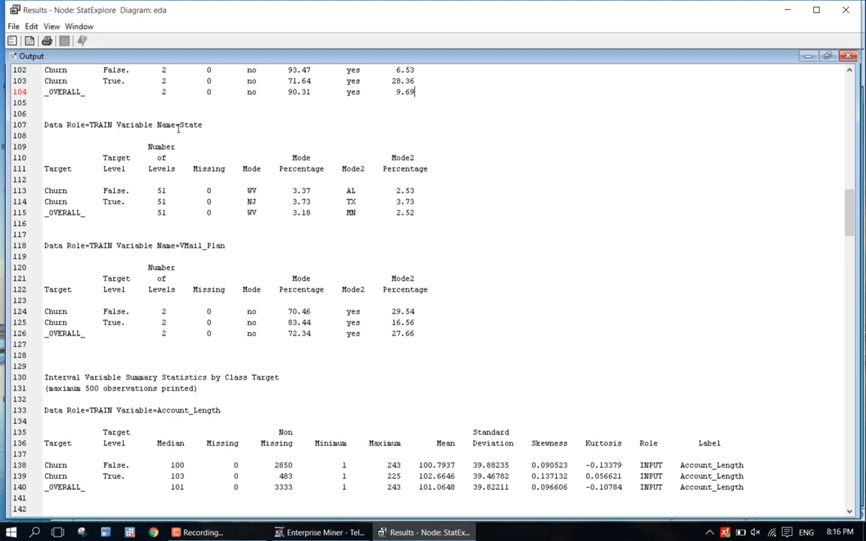
scroll(179, 272, "down", 3)
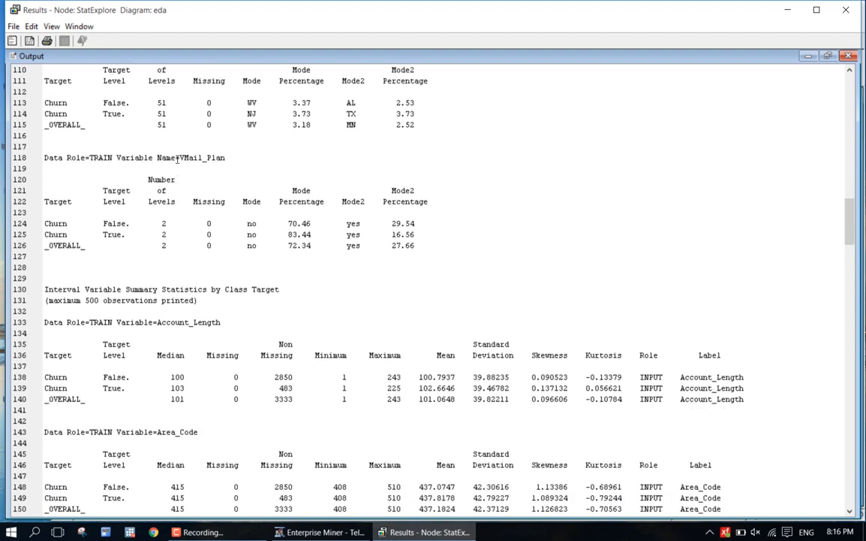
- Examine the VMail_Plan class statistics for the False and True Churn levels, and restore the Output window to its normal size
left_click_drag(179, 158, 227, 158)
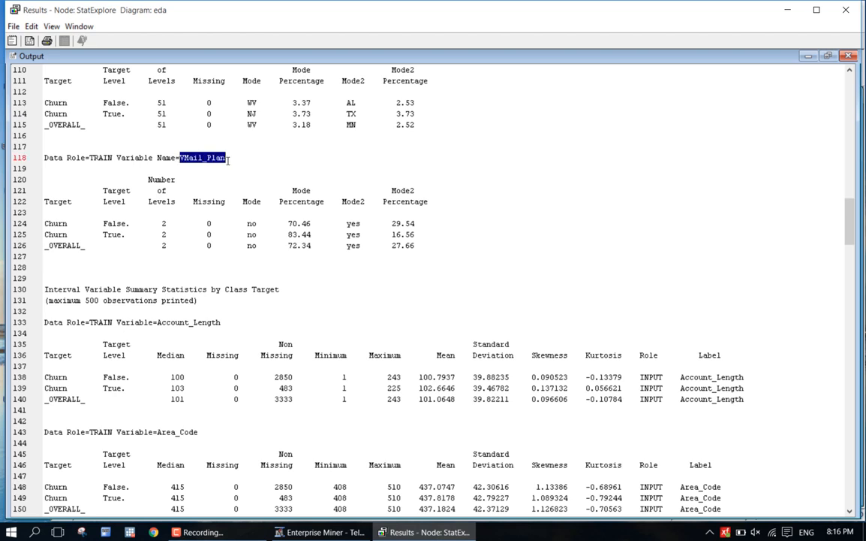
left_click_drag(45, 224, 43, 234)
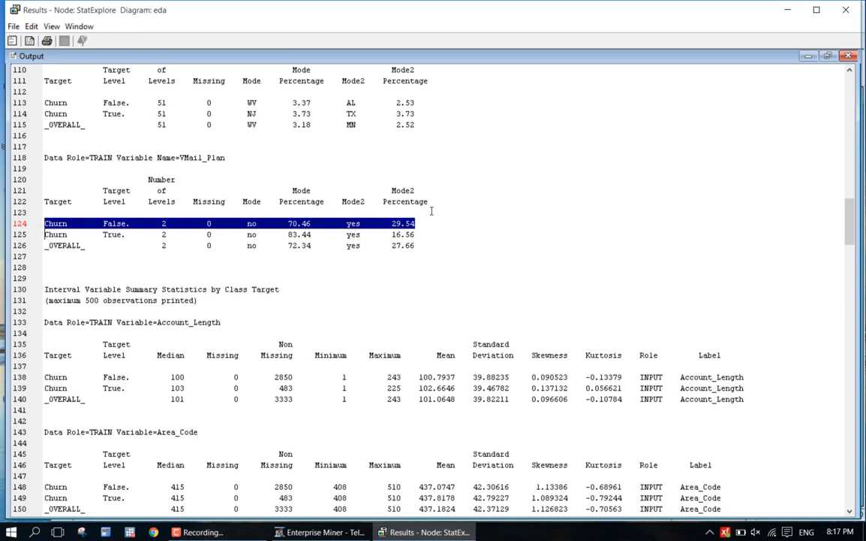
left_click(44, 238)
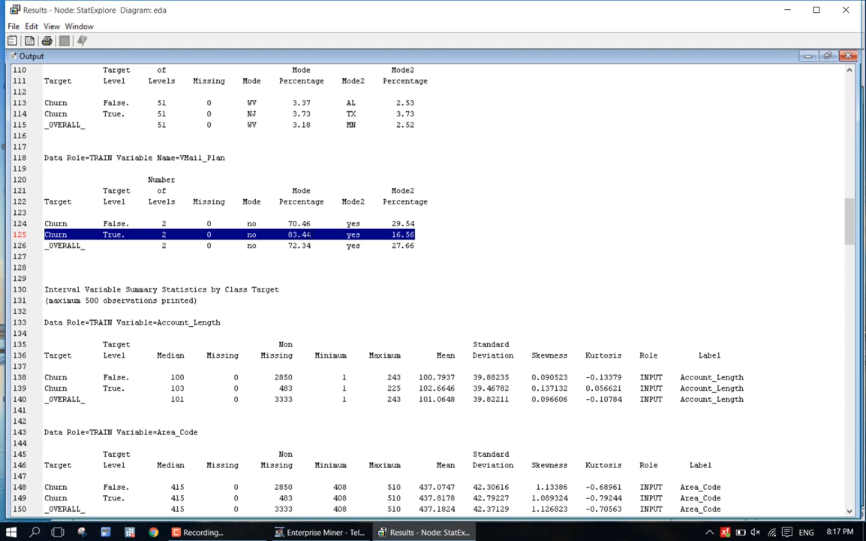
left_click(414, 299)
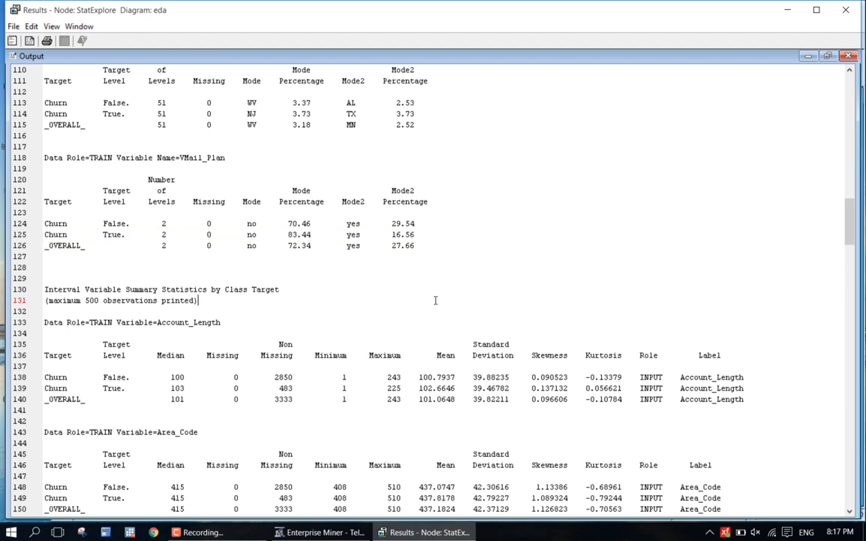
left_click_drag(853, 234, 862, 141)
left_click(828, 57)
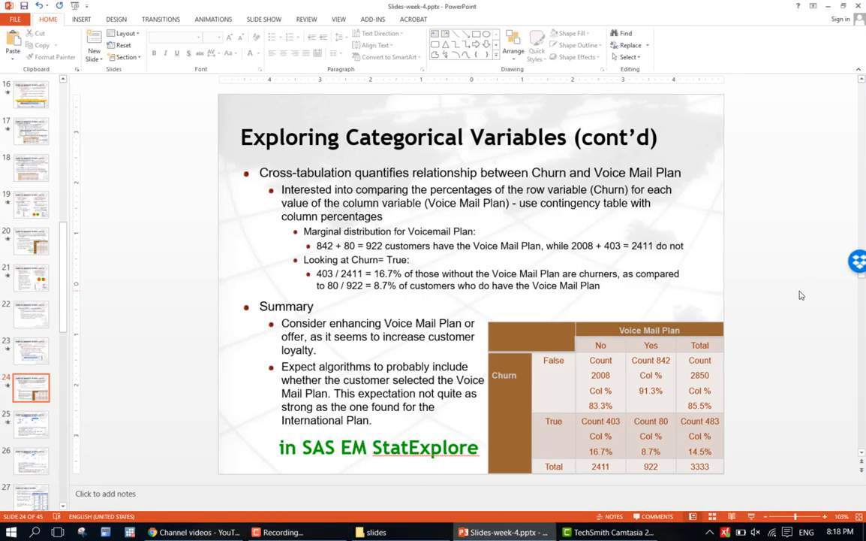
- Review the PowerPoint slides on two-way interactions between Voice Mail Plan and International Plan with respect to churn
scroll(801, 295, "down", 1)
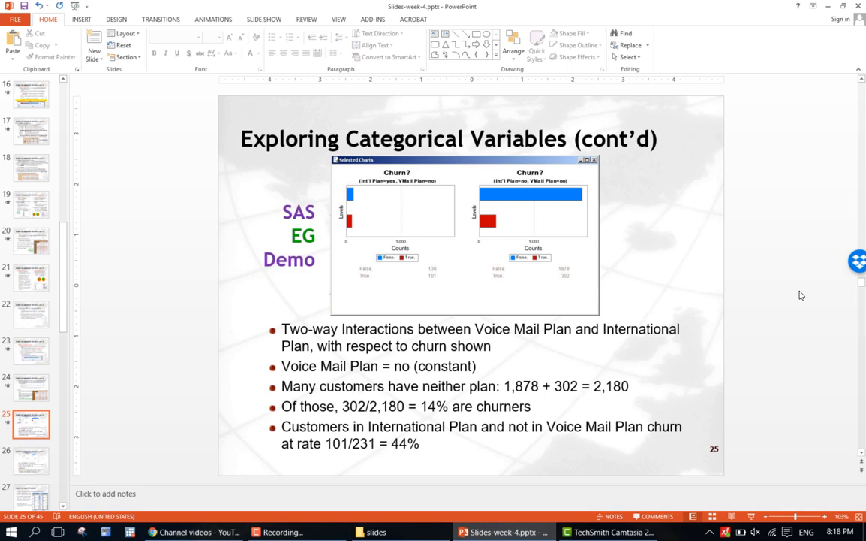
scroll(800, 295, "up", 1)
scroll(800, 295, "down", 3)
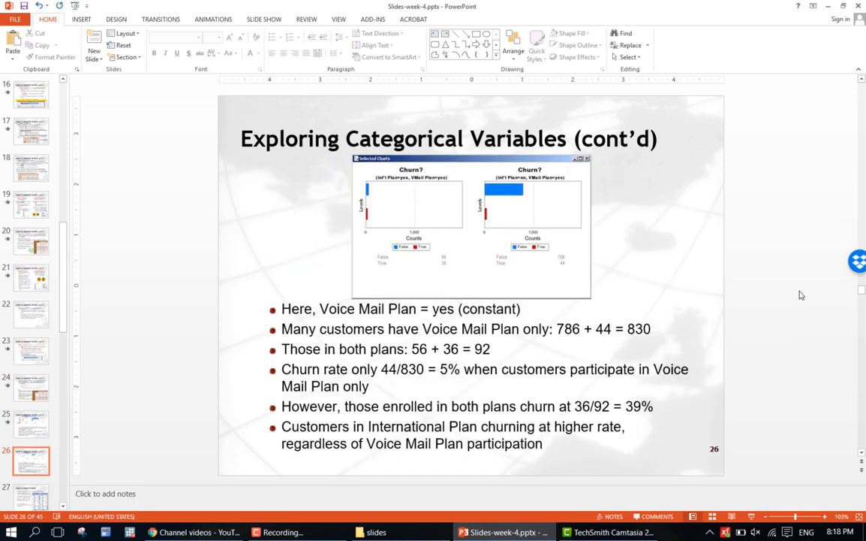
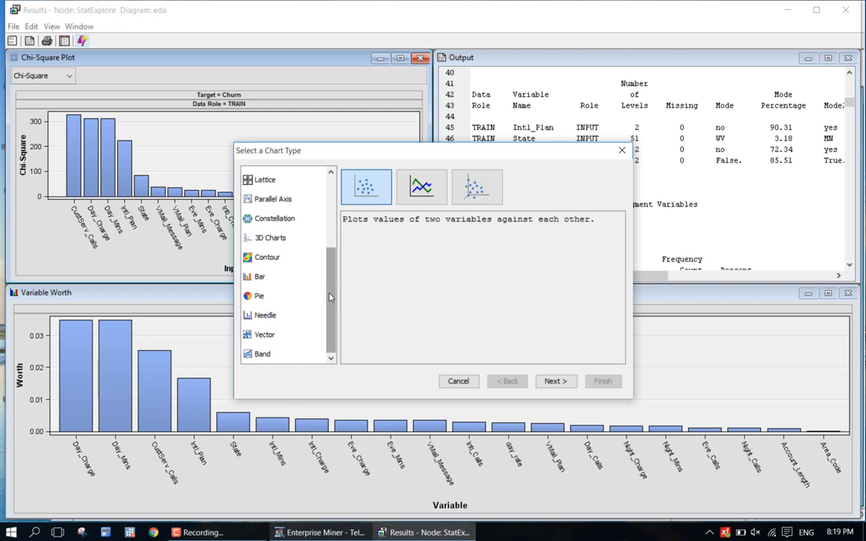
left_click_drag(329, 302, 334, 216)
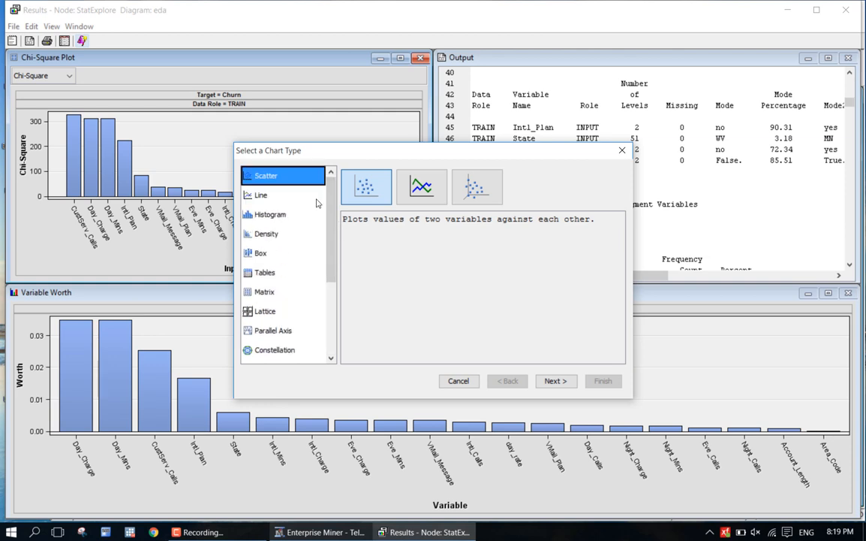
left_click(555, 381)
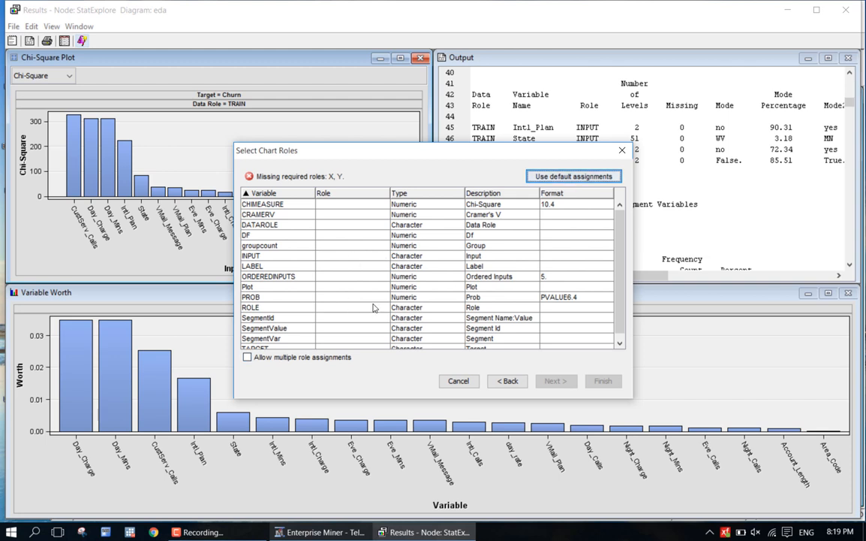
left_click(622, 150)
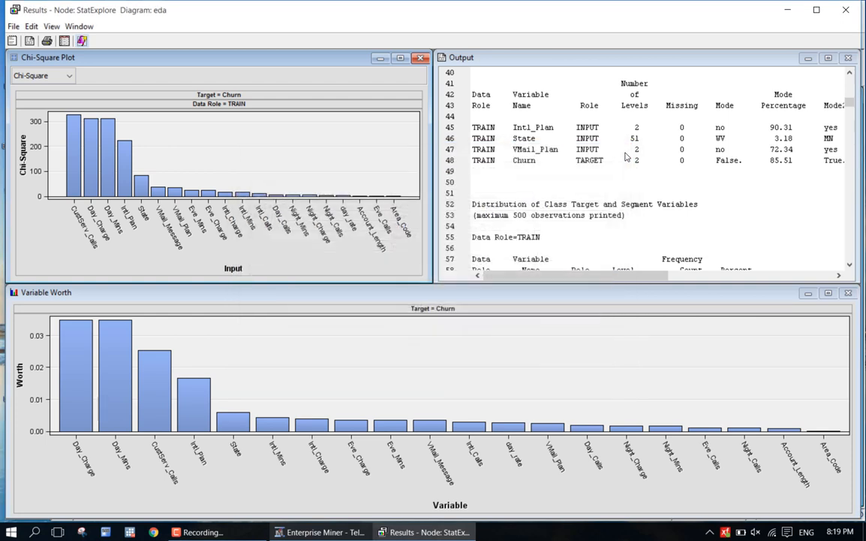
- Close the StatExplore results and open the results of the Graph Explore node in the eda diagram
left_click(846, 10)
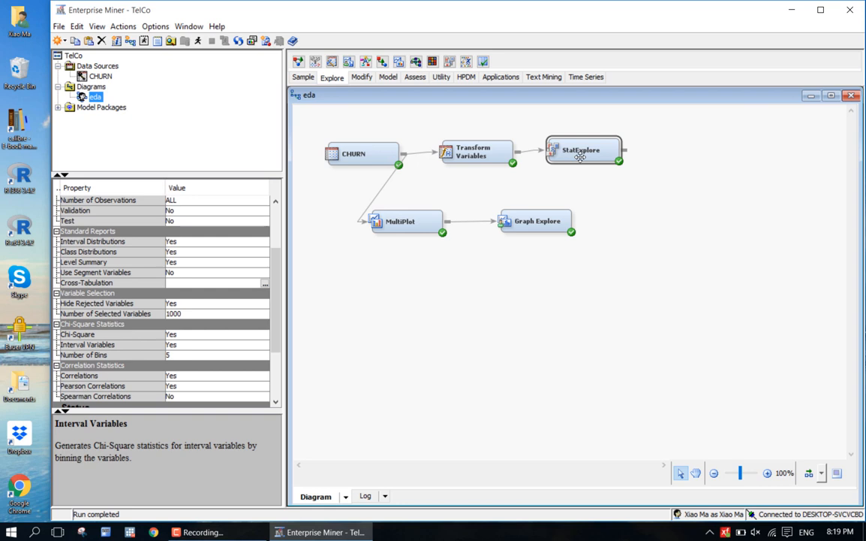
left_click(525, 181)
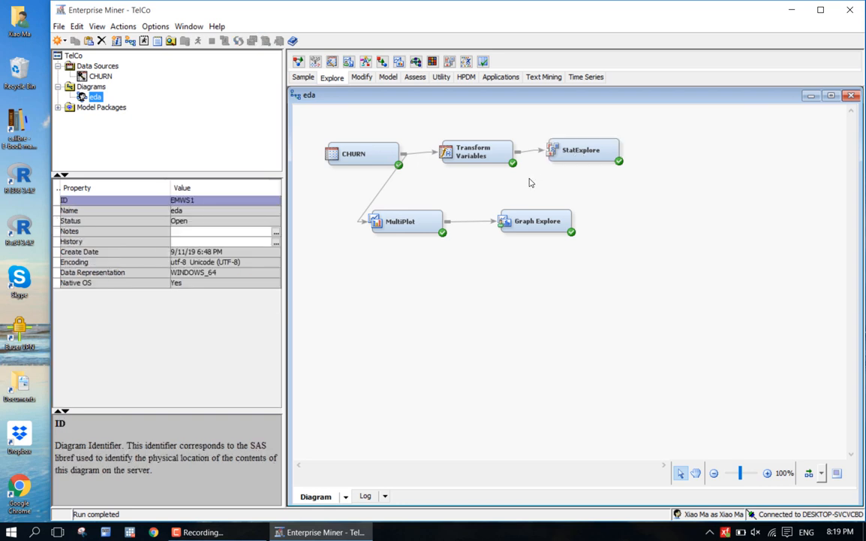
left_click(525, 230)
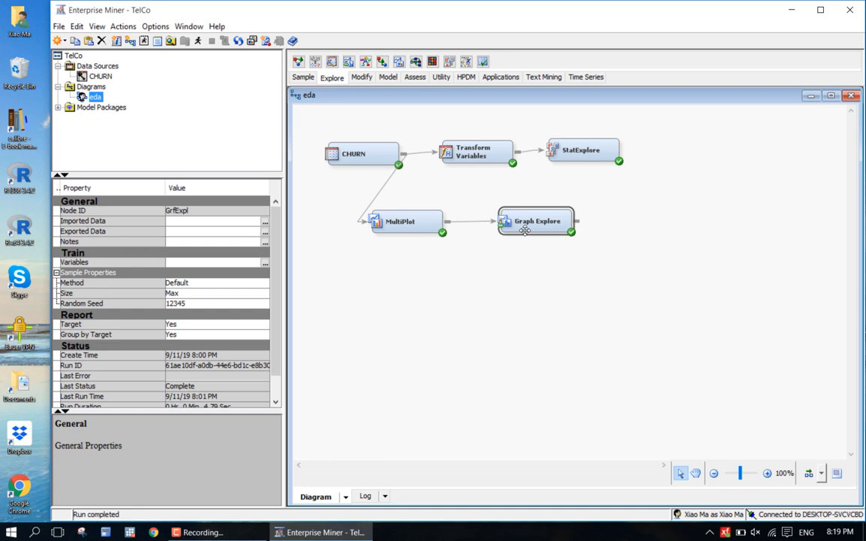
right_click(524, 229)
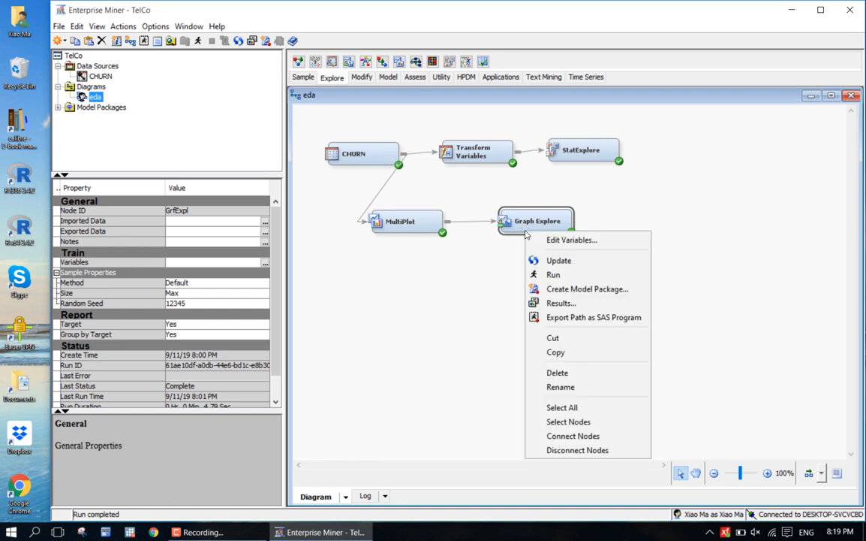
left_click(551, 301)
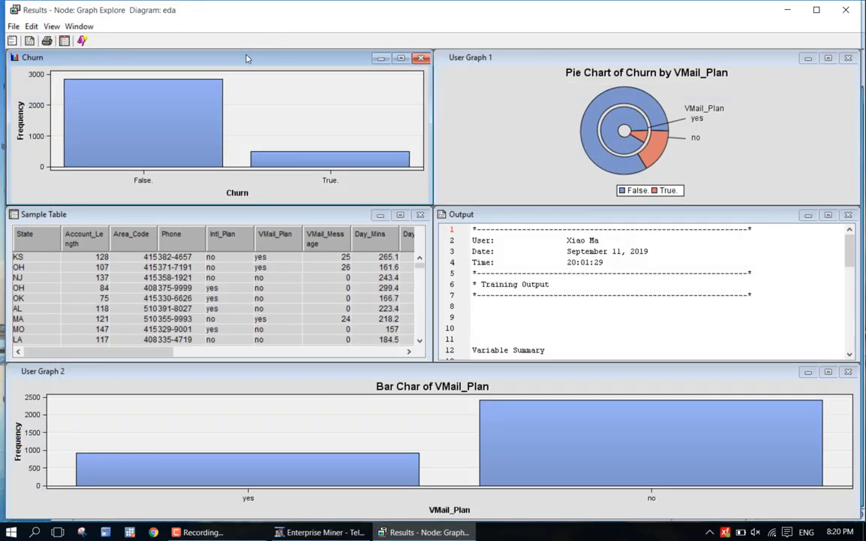
- Start a new scatter plot with Day_Charge as Y and Day_Mins as X, without any WHERE filter
left_click(82, 42)
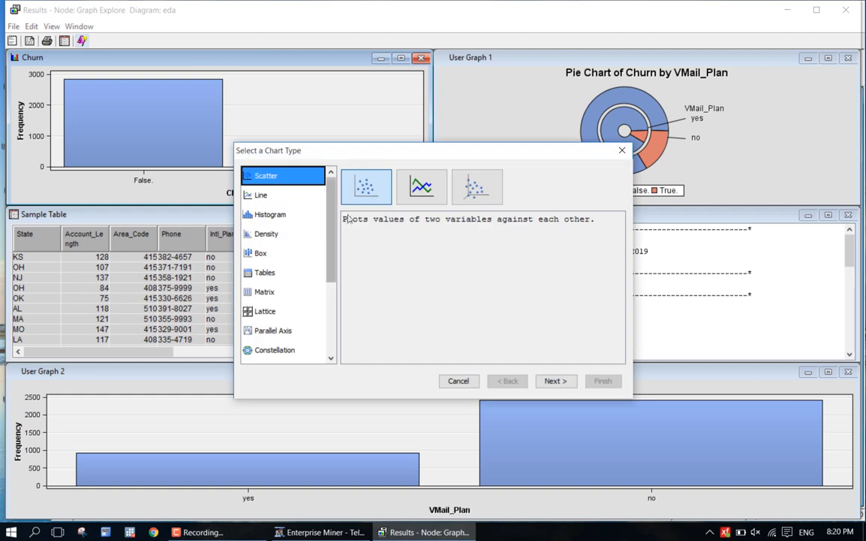
left_click(554, 380)
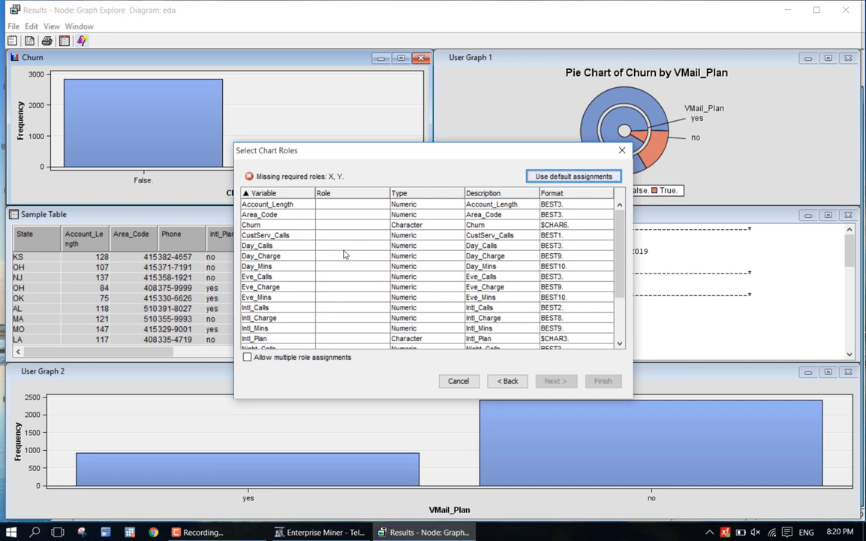
left_click(348, 259)
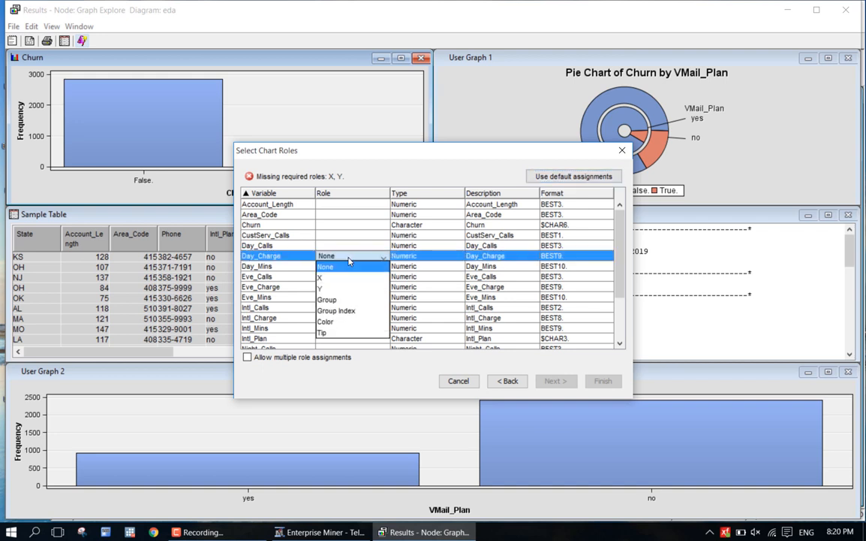
left_click(344, 287)
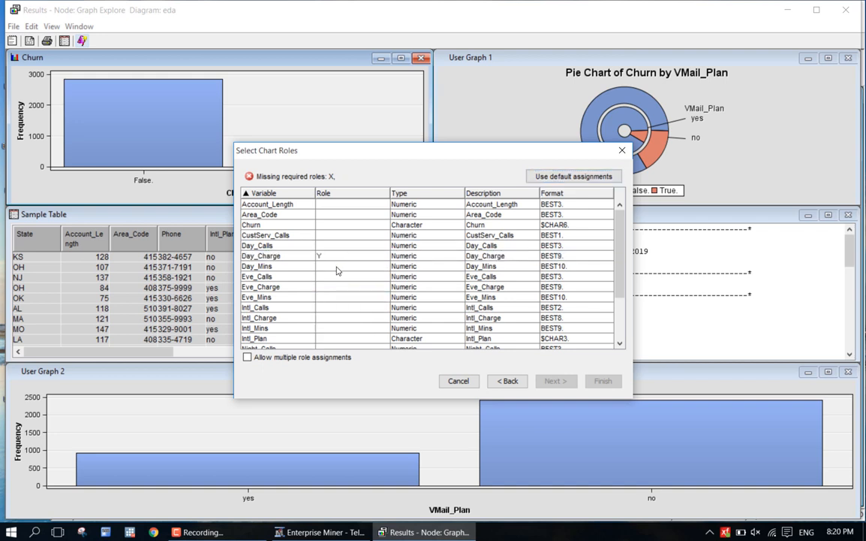
left_click(338, 268)
left_click(337, 289)
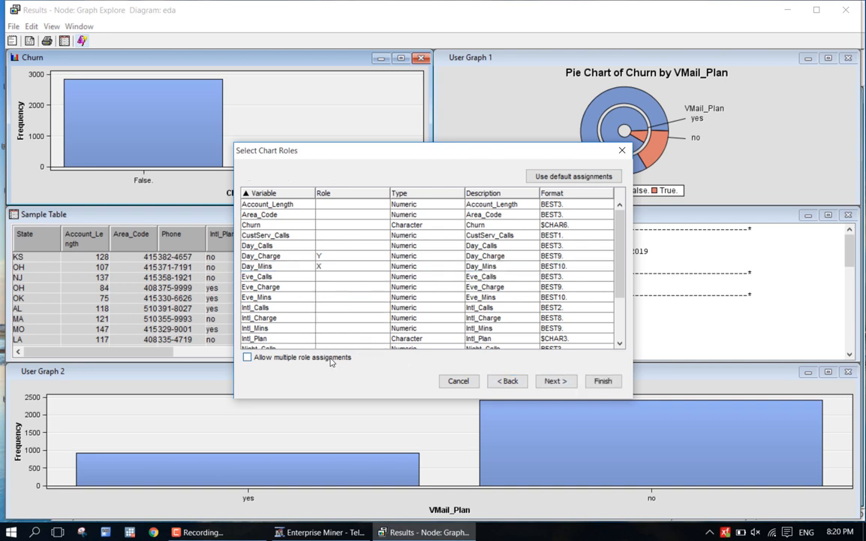
left_click(554, 384)
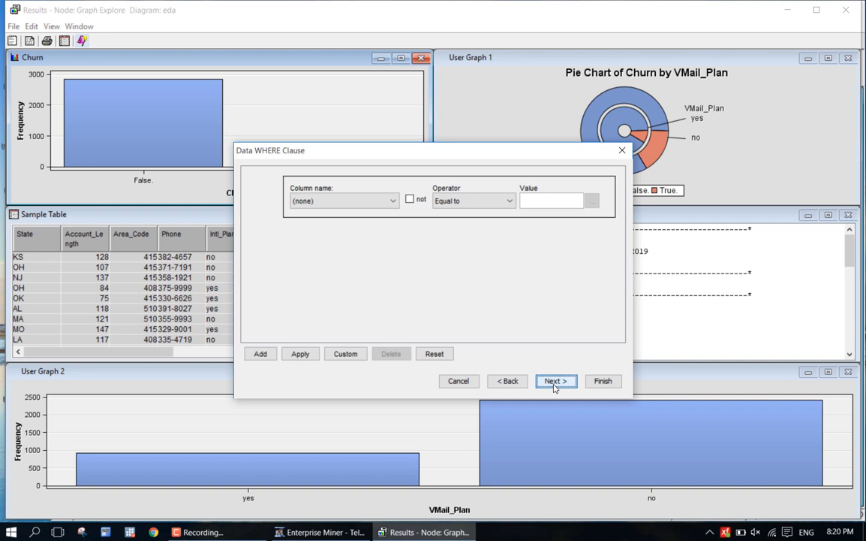
left_click(554, 384)
- Title the chart "Scatterplot Day_charge by Day_mins", label the axes Day_mins (X) and Day_charge (Y), and create it
left_click(485, 204)
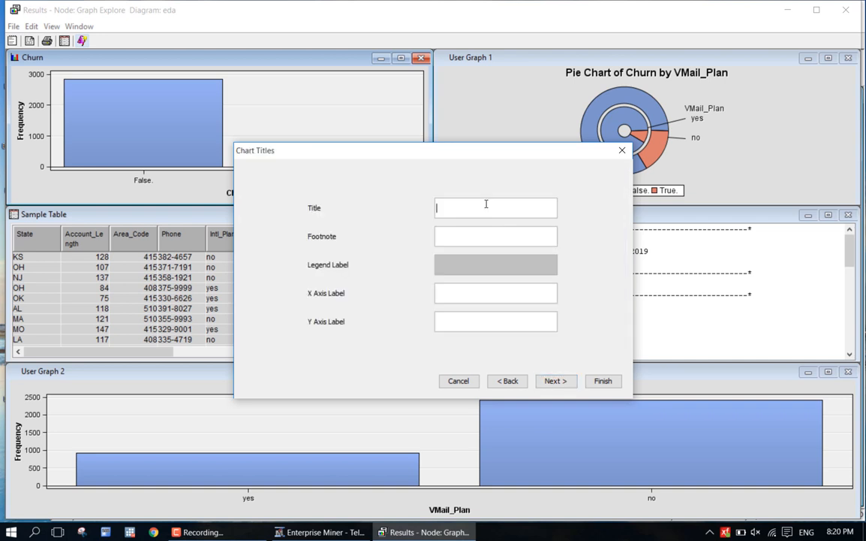
type("Scatterplot Day_cha")
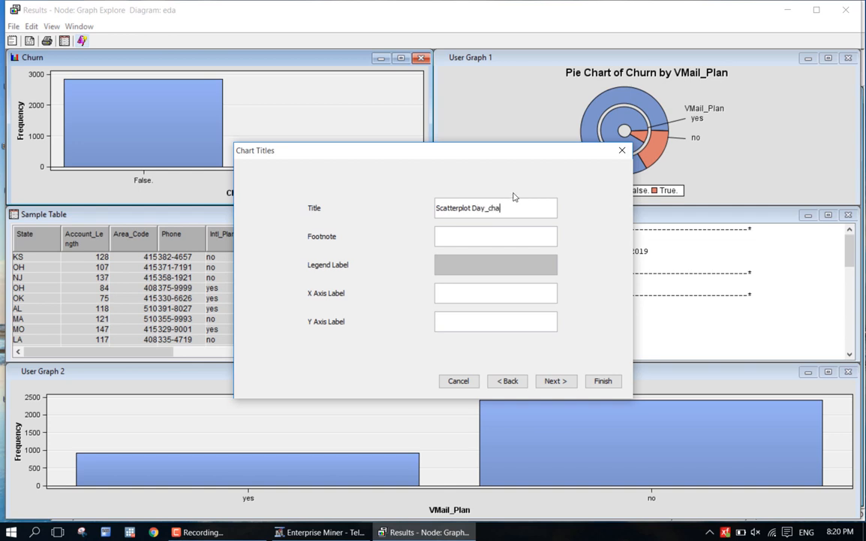
type("rge by Day_mins")
left_click(496, 297)
type("Day_mins")
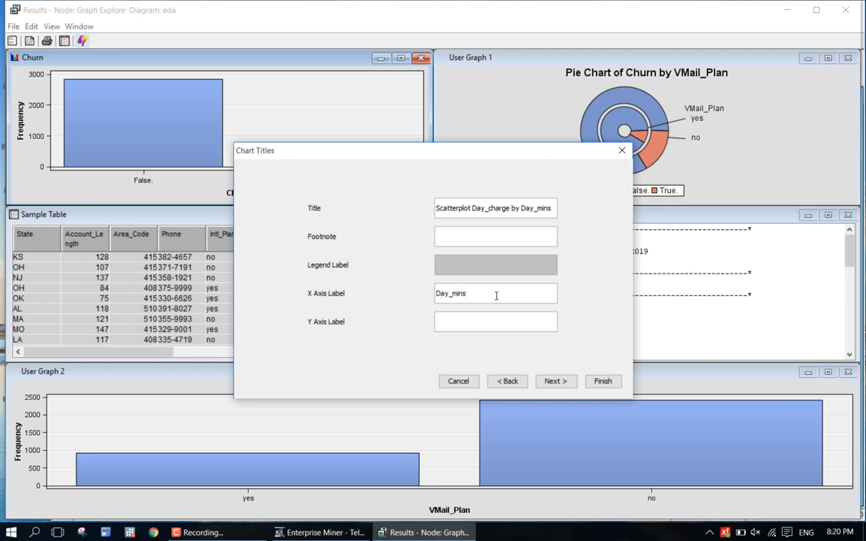
left_click(478, 326)
type("Day_charge")
left_click(555, 381)
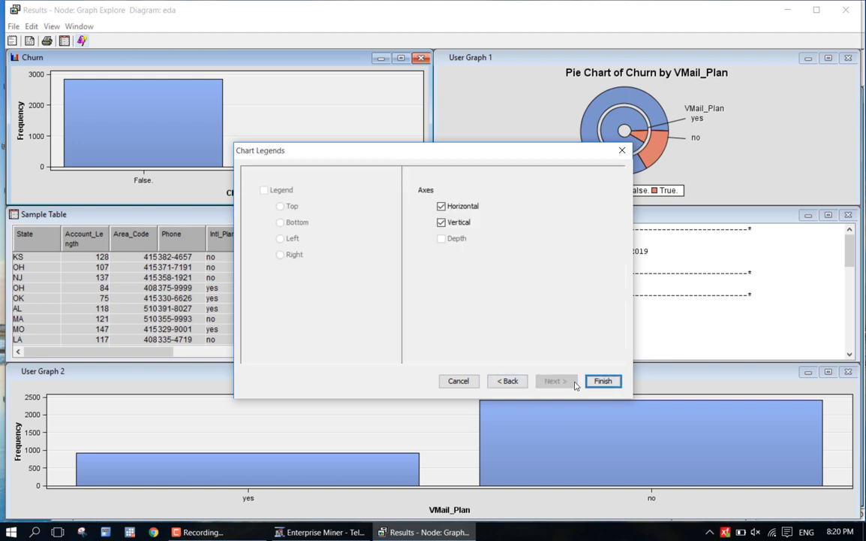
left_click(603, 381)
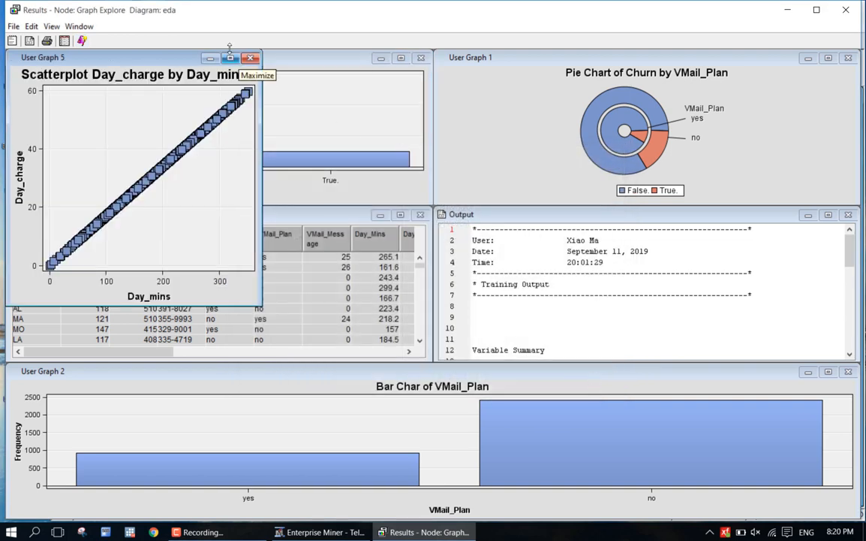
- Maximize the Day_charge by Day_mins scatterplot and examine how its points are distributed
left_click(229, 58)
mouse_move(519, 252)
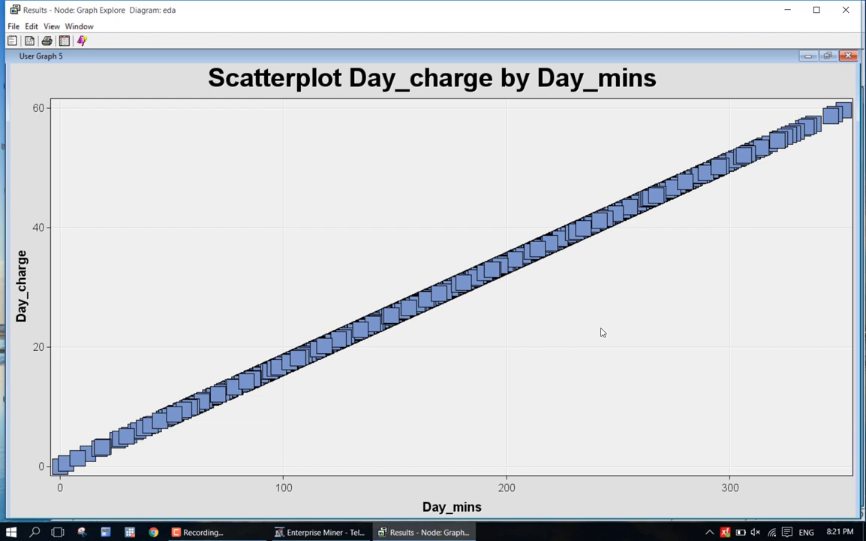
left_click(544, 248)
left_click(538, 224)
- Turn off Autosize Markers for the scatterplot and set the marker size to 3 in the graph properties
right_click(560, 159)
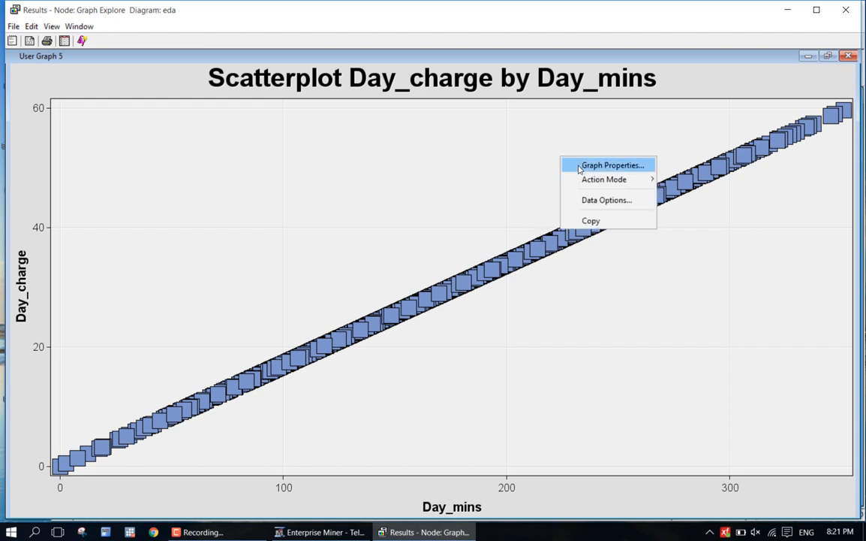
left_click(579, 166)
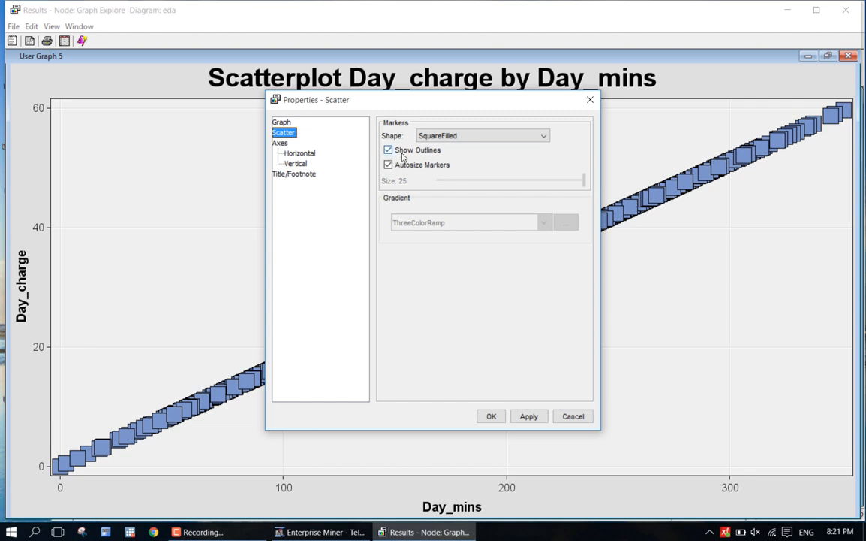
left_click(289, 124)
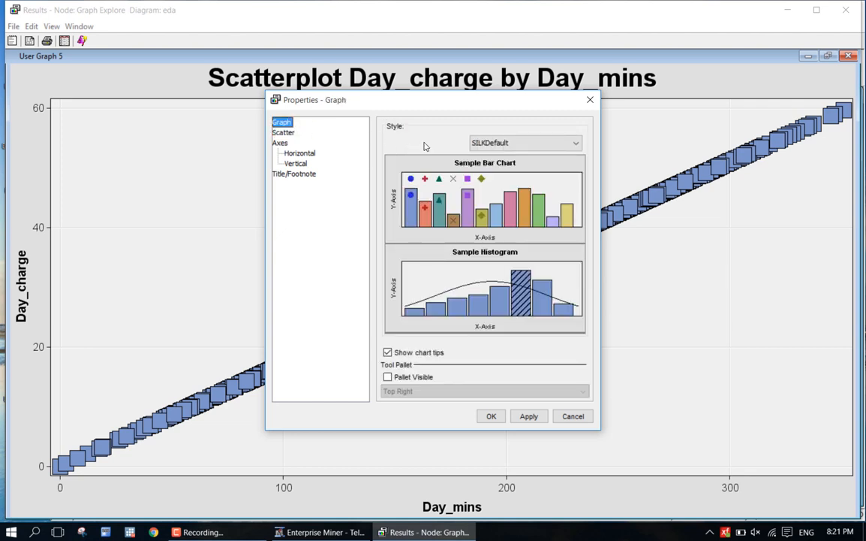
left_click(284, 133)
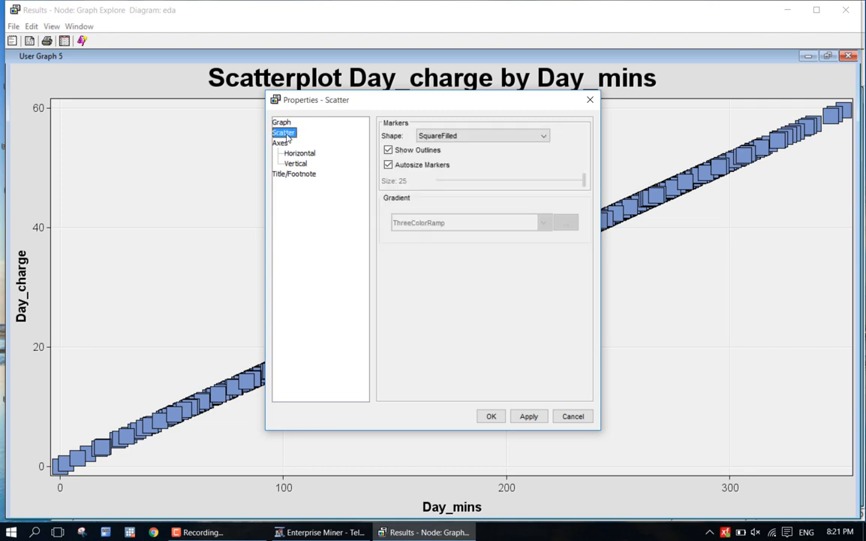
left_click(403, 167)
left_click_drag(584, 183, 448, 185)
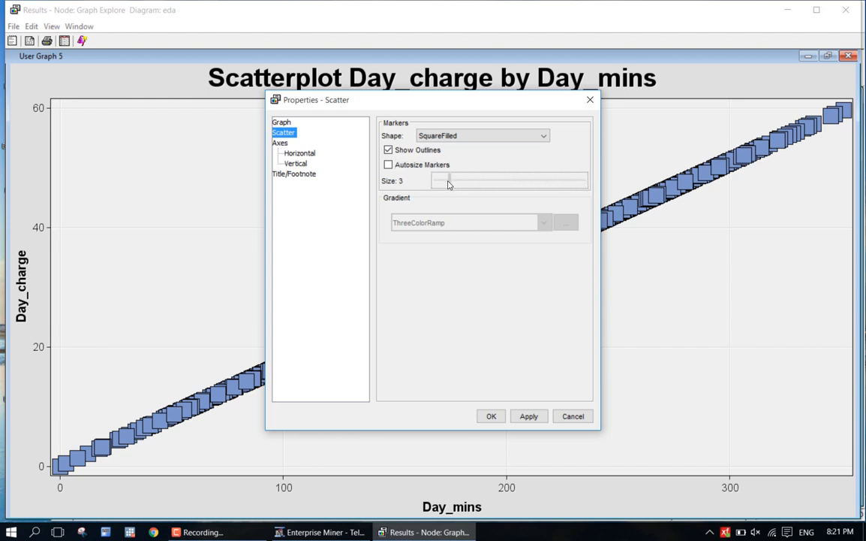
left_click(528, 417)
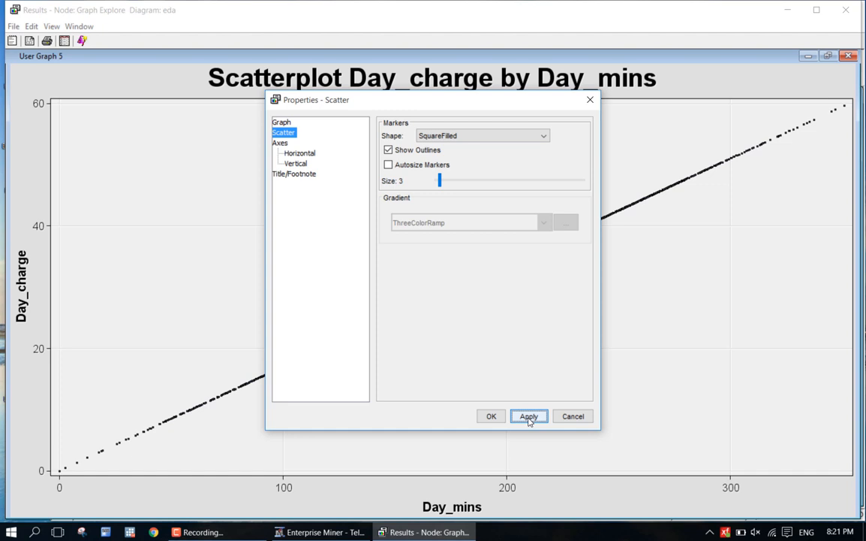
left_click(491, 417)
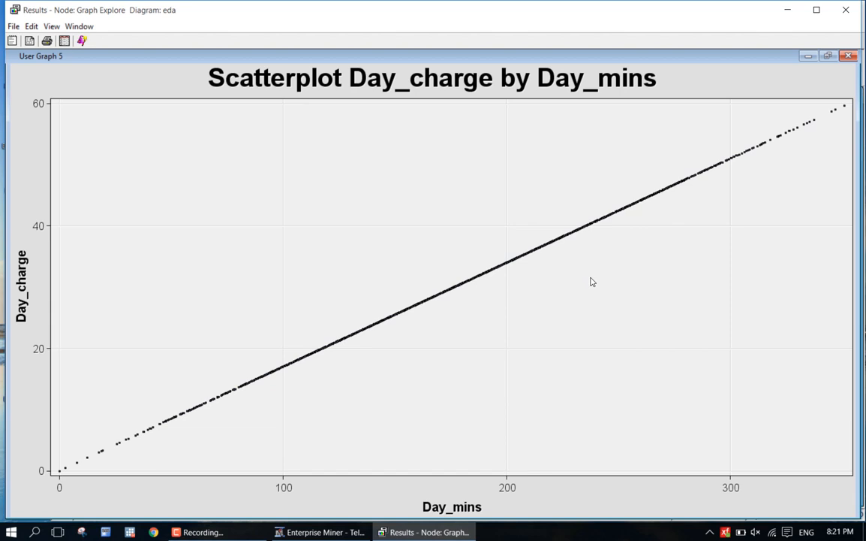
- Restore the maximized Day_charge by Day_mins scatterplot to its normal size among the other result windows
left_click(828, 57)
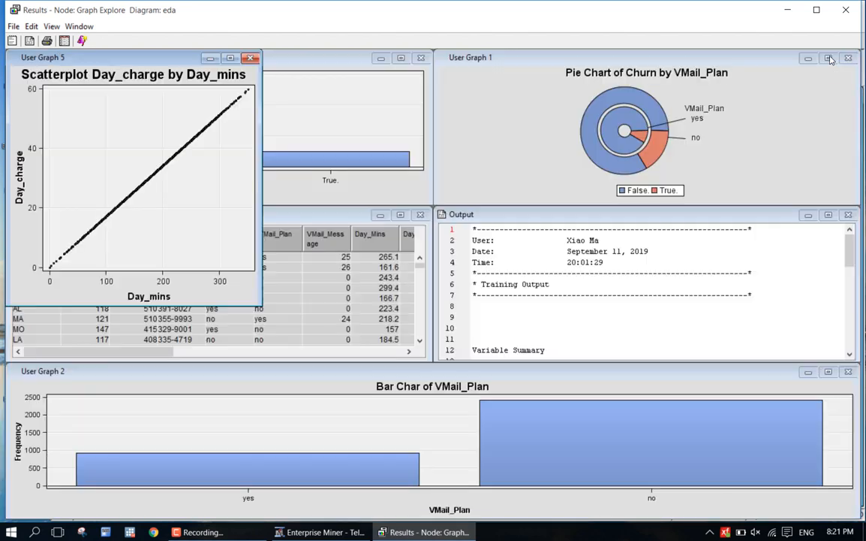
left_click(337, 69)
left_click(246, 297)
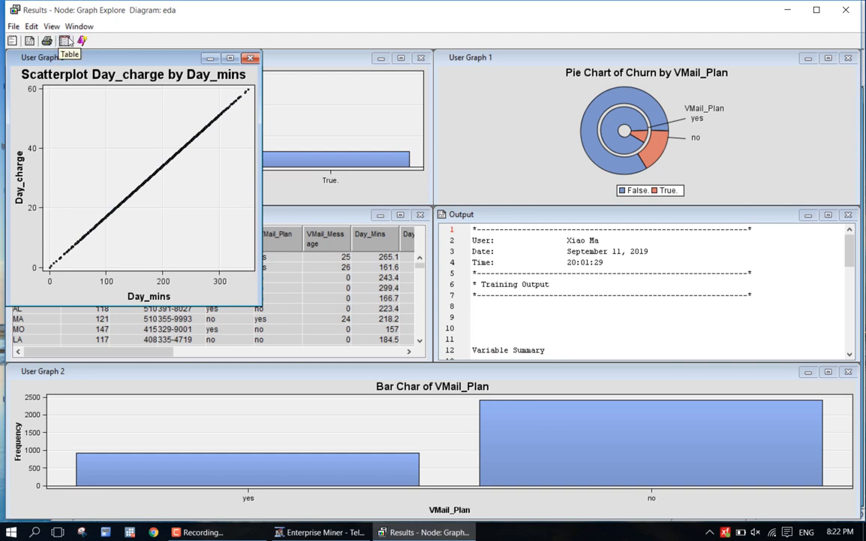
- Start a new Matrix chart in the Graph Explore results and add all available variables as matrix variables
left_click(82, 41)
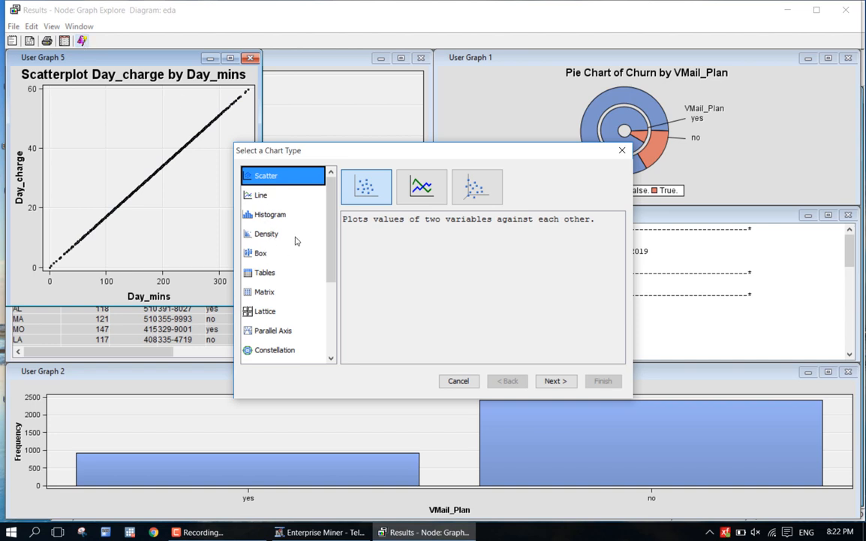
scroll(330, 252, "down", 1)
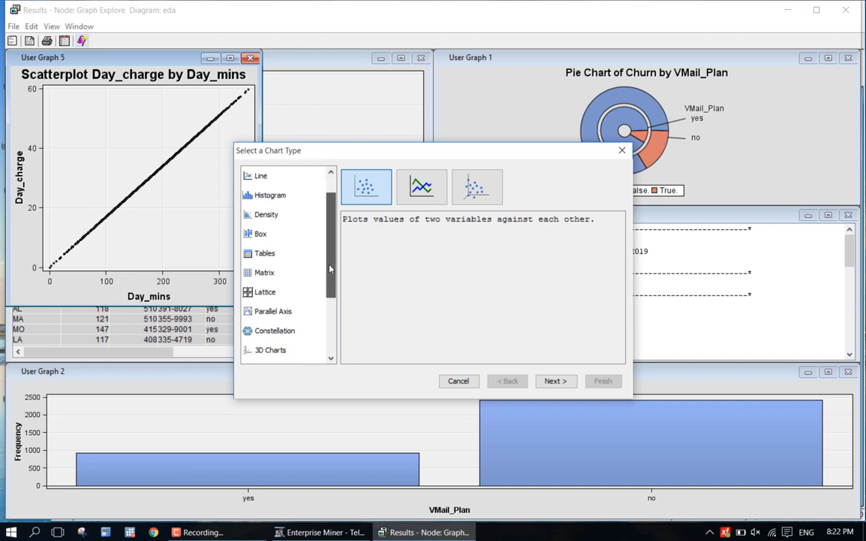
left_click(285, 271)
left_click(555, 381)
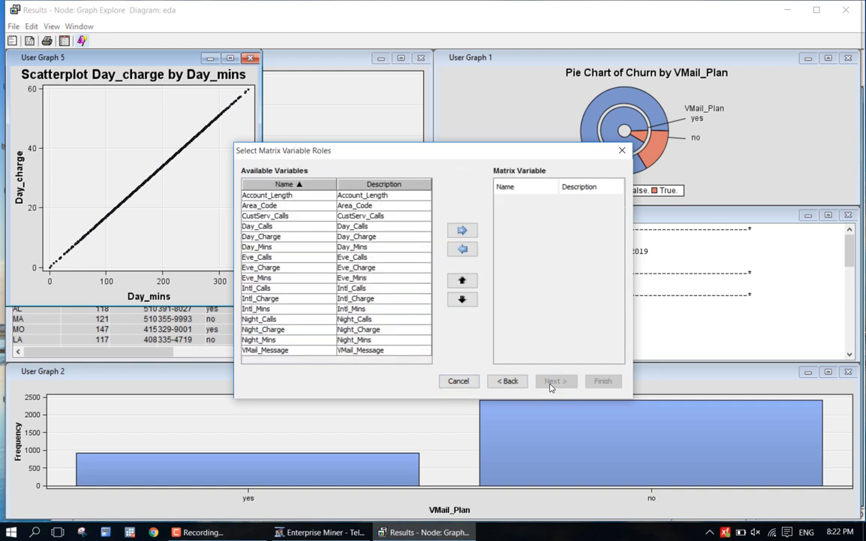
left_click(309, 228)
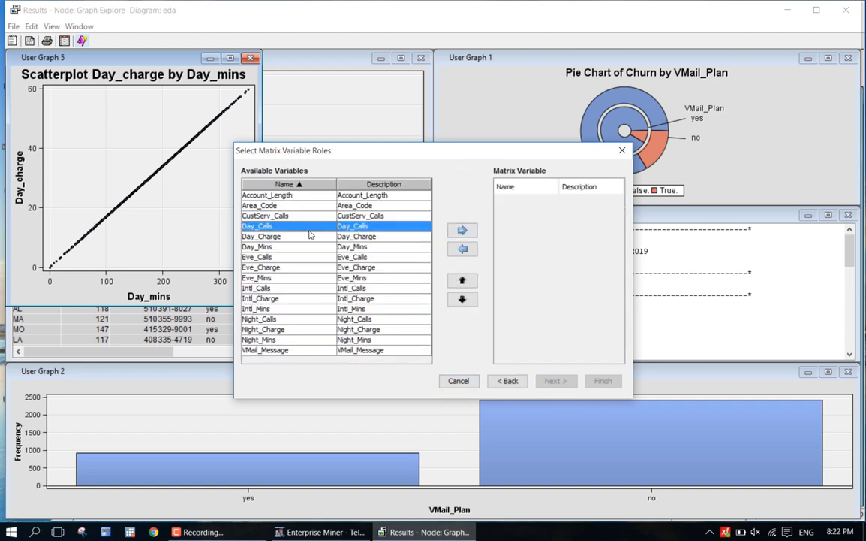
key("ctrl+a")
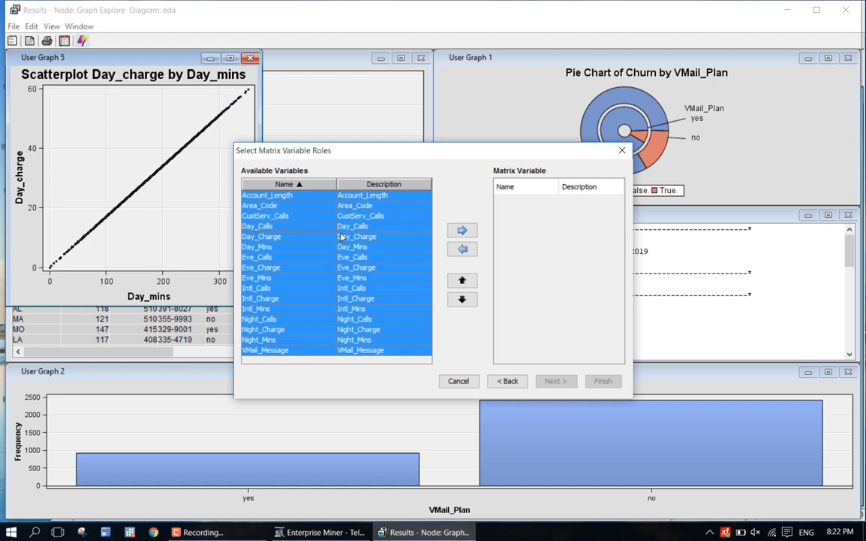
left_click(461, 229)
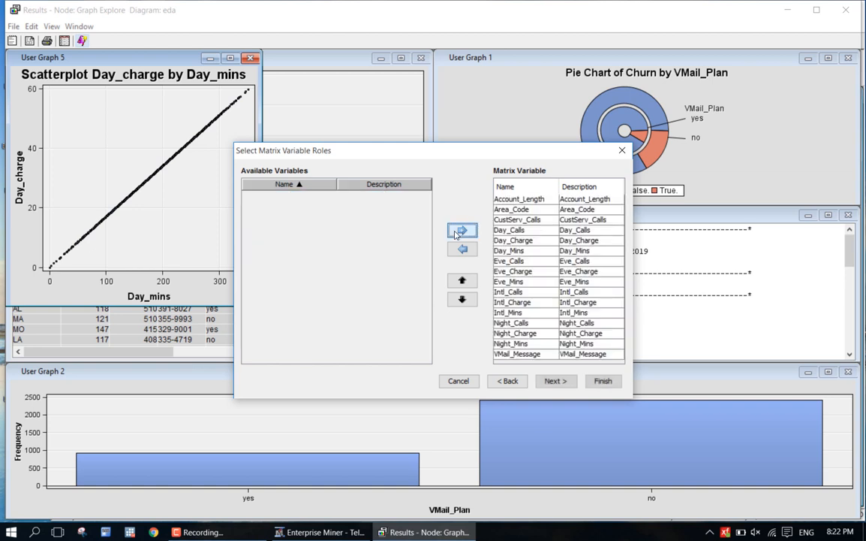
left_click(555, 382)
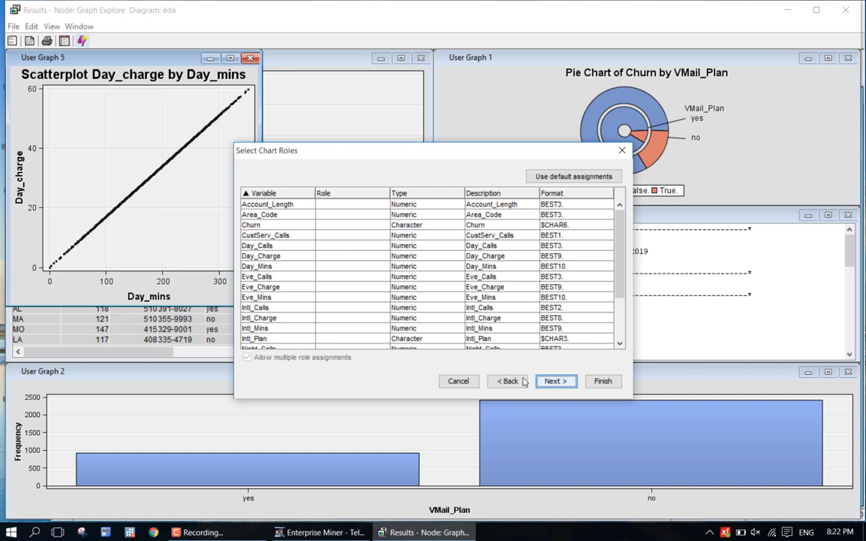
- Assign Churn the Group role and create the scatterplot matrix without a WHERE filter
left_click(383, 261)
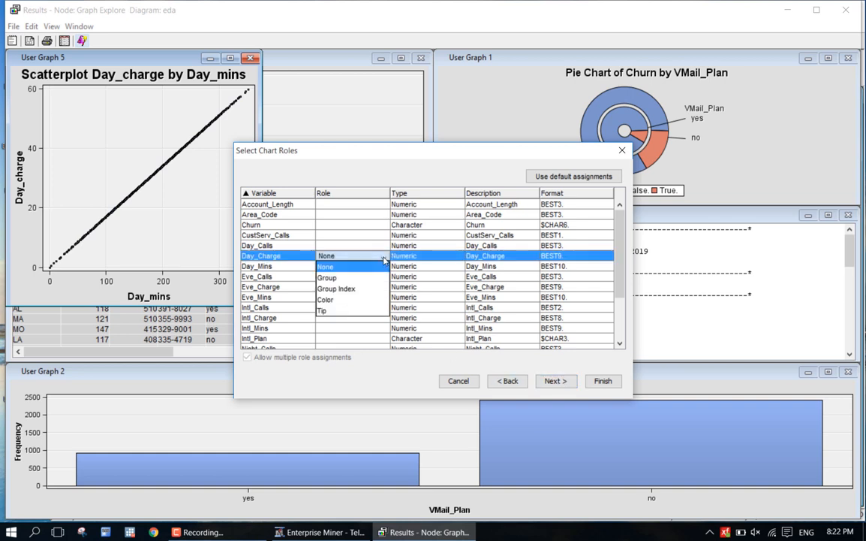
left_click(383, 260)
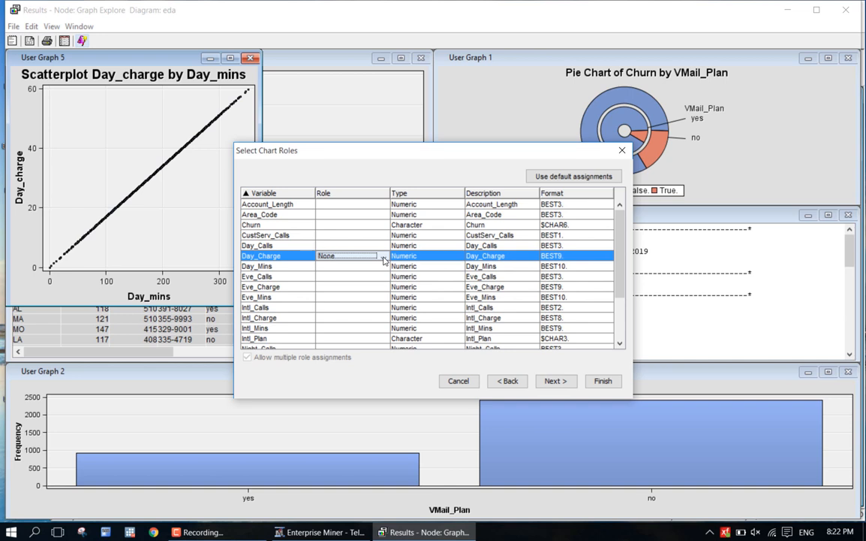
left_click(384, 227)
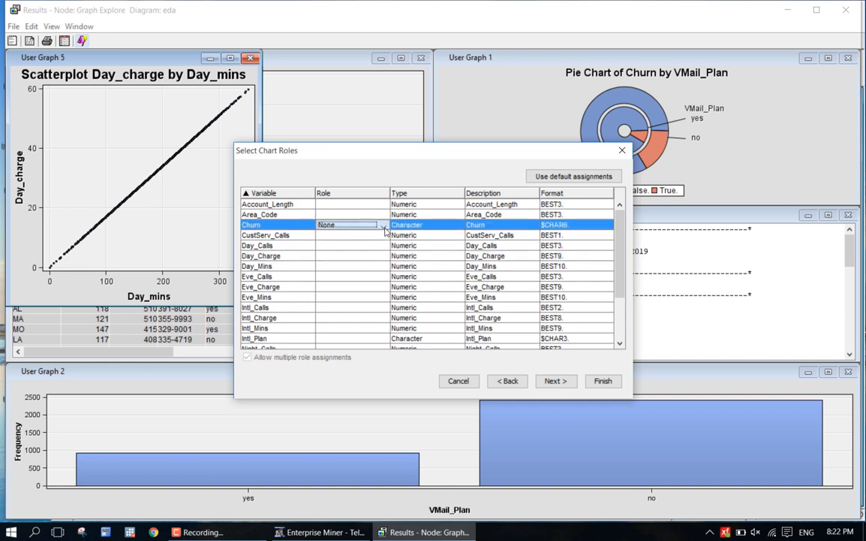
left_click(385, 227)
left_click(379, 248)
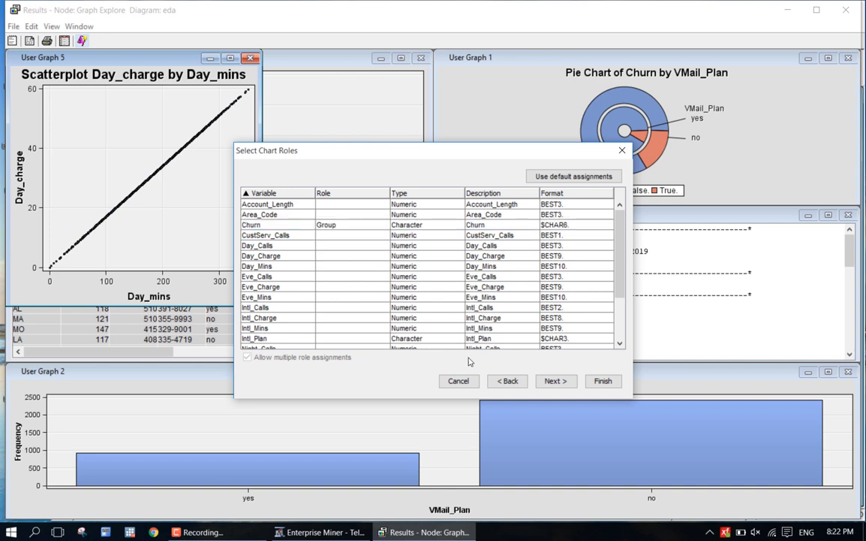
left_click(551, 381)
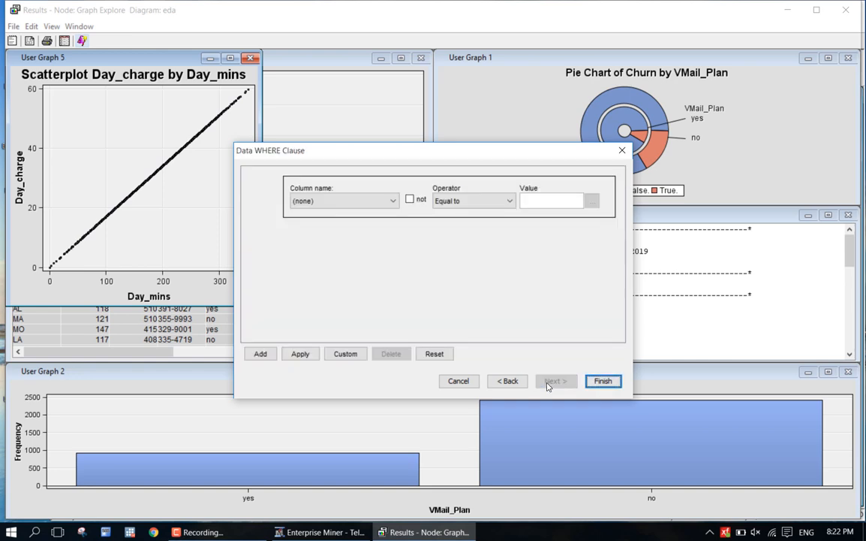
left_click(604, 381)
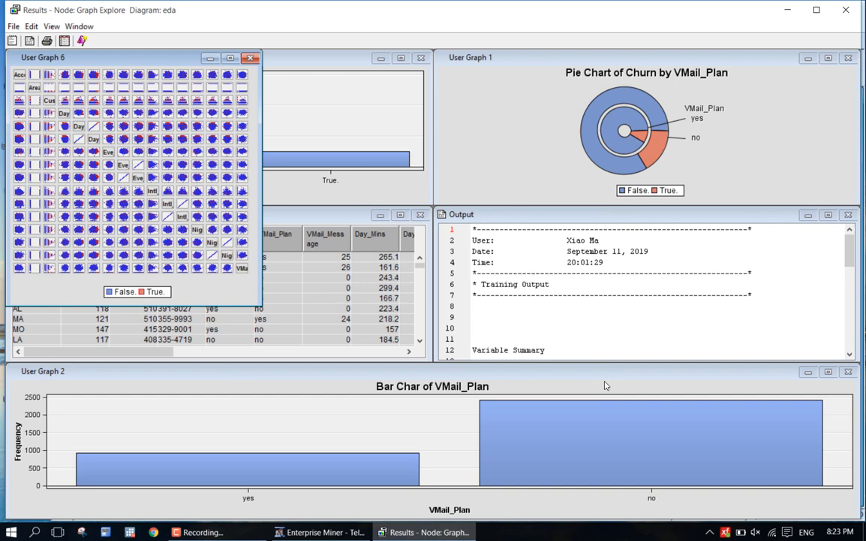
- Maximize the scatterplot matrix, examine the variable pairs such as Day_Charge against Day_Mins, and return to the eda diagram
left_click(231, 57)
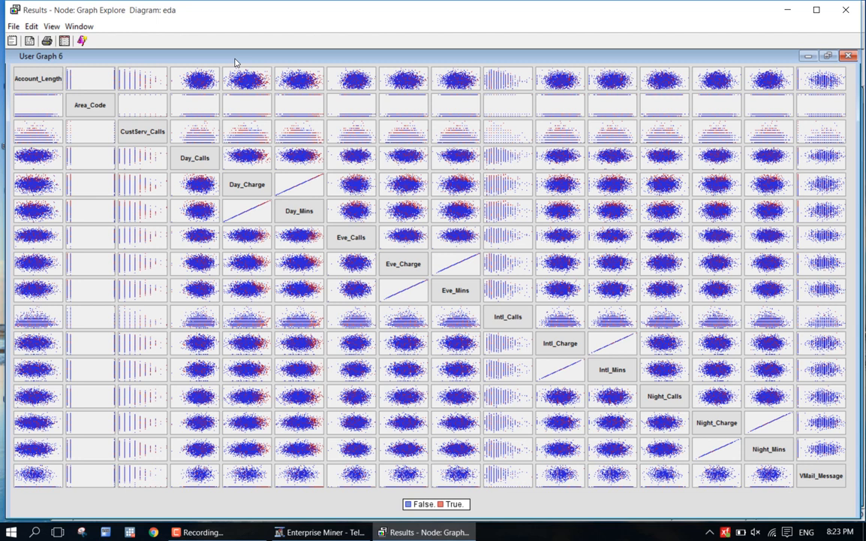
left_click(306, 182)
left_click(310, 194)
mouse_move(721, 216)
left_click(786, 9)
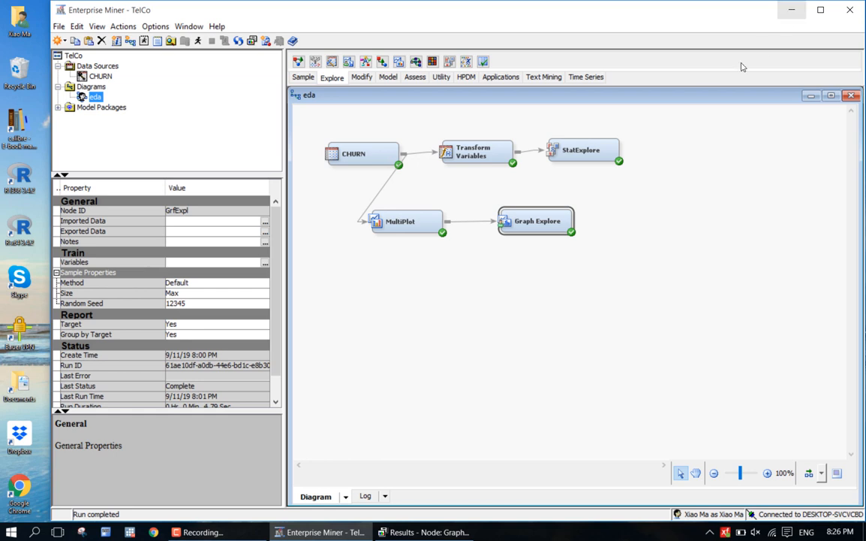
- Open the results of the Transform Variables node and examine its transformation statistics
left_click(611, 160)
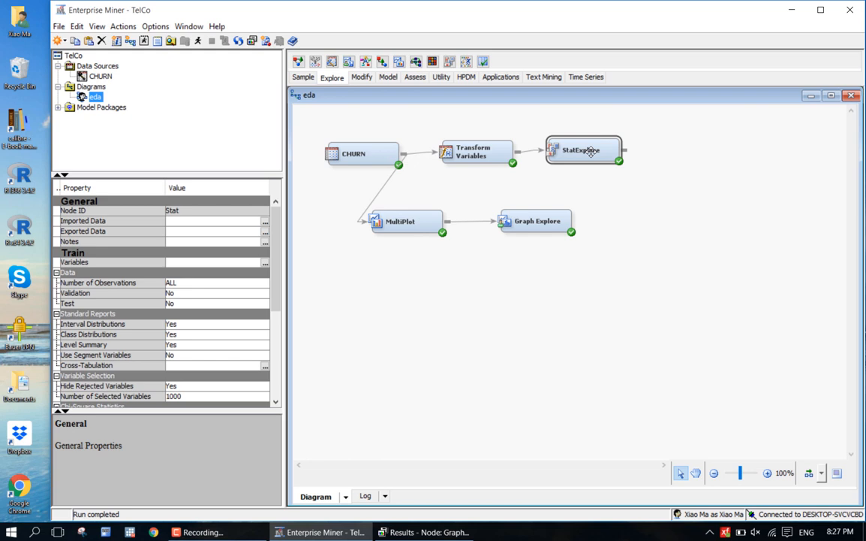
left_click(493, 148)
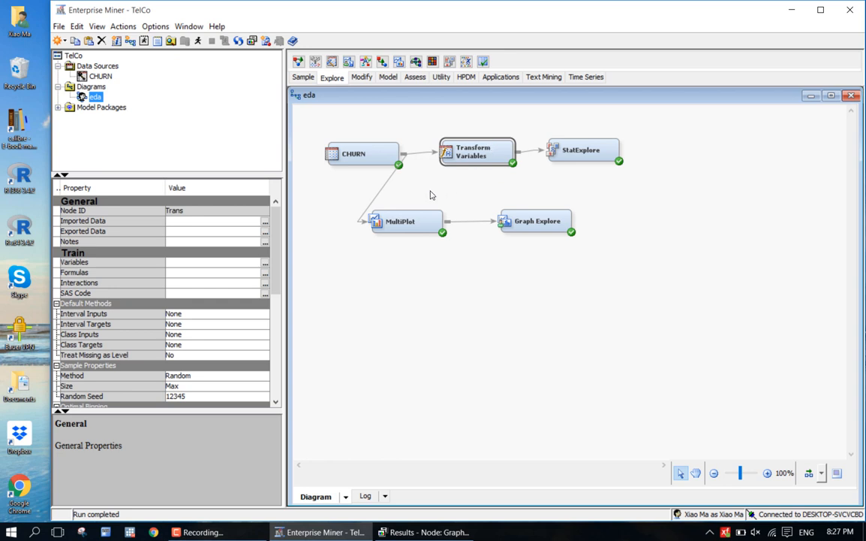
right_click(470, 156)
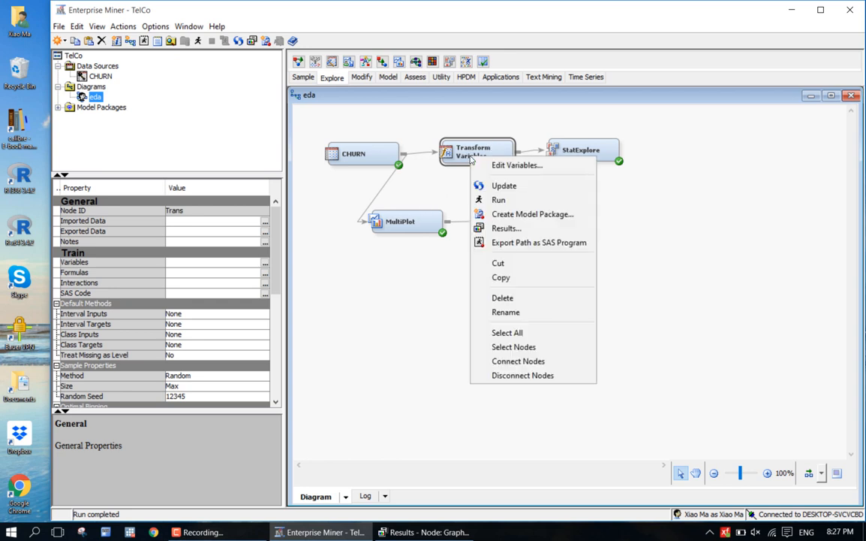
left_click(533, 227)
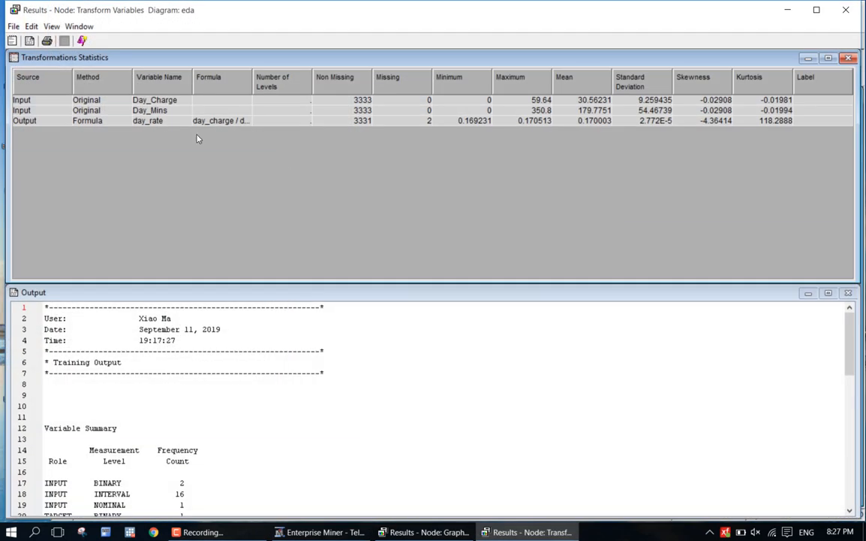
left_click(82, 40)
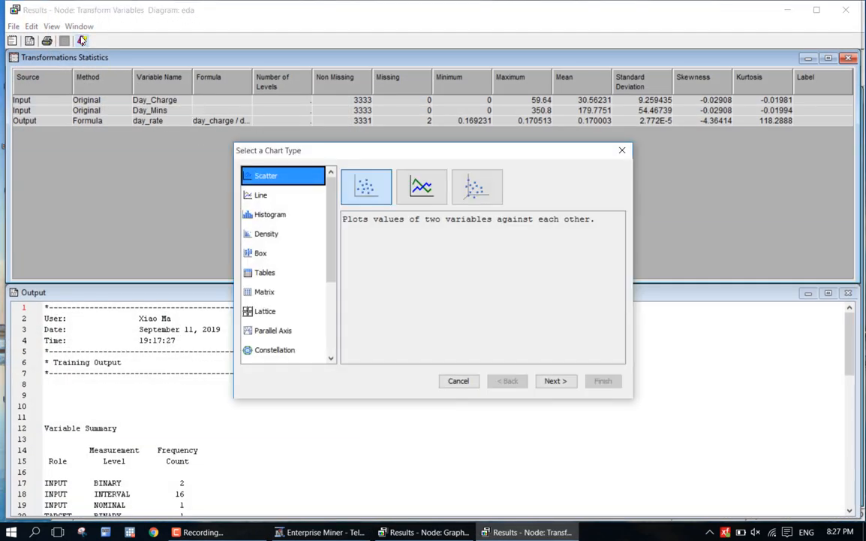
left_click(550, 381)
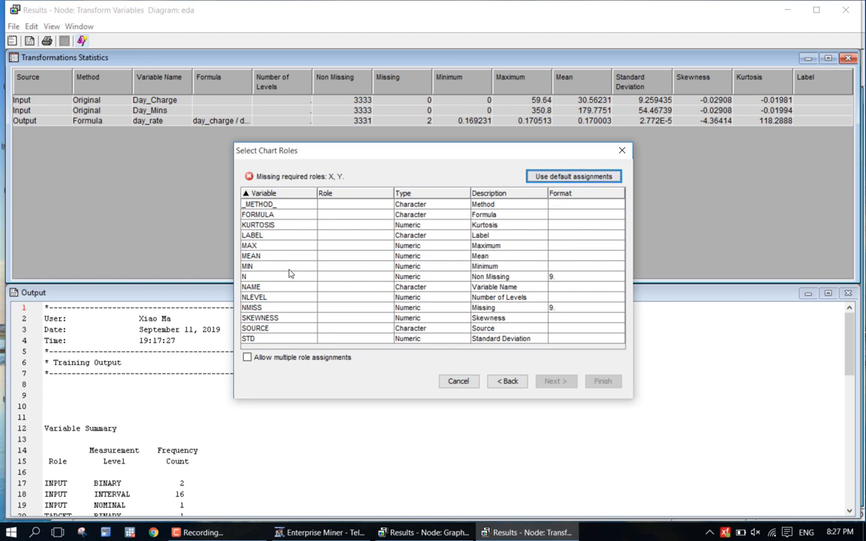
left_click(621, 151)
left_click(844, 14)
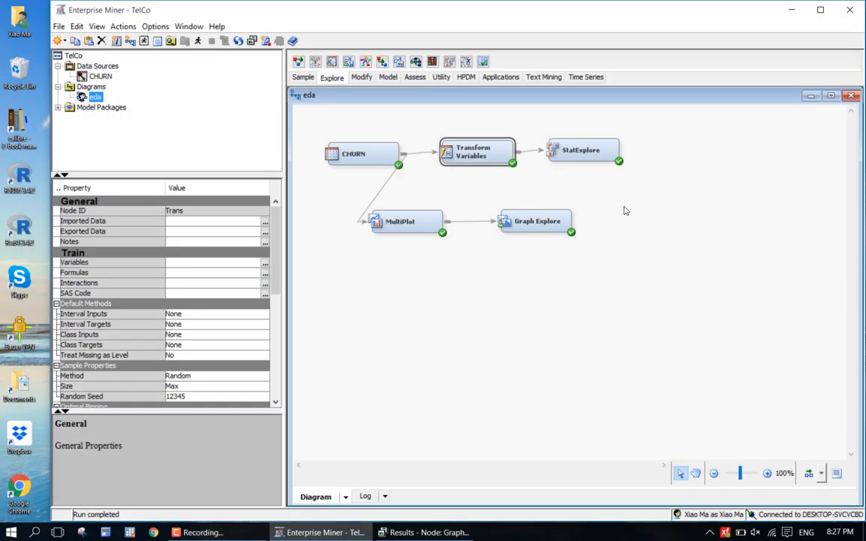
- Review the properties of the Graph Explore node in the eda diagram, then deselect it
left_click(624, 211)
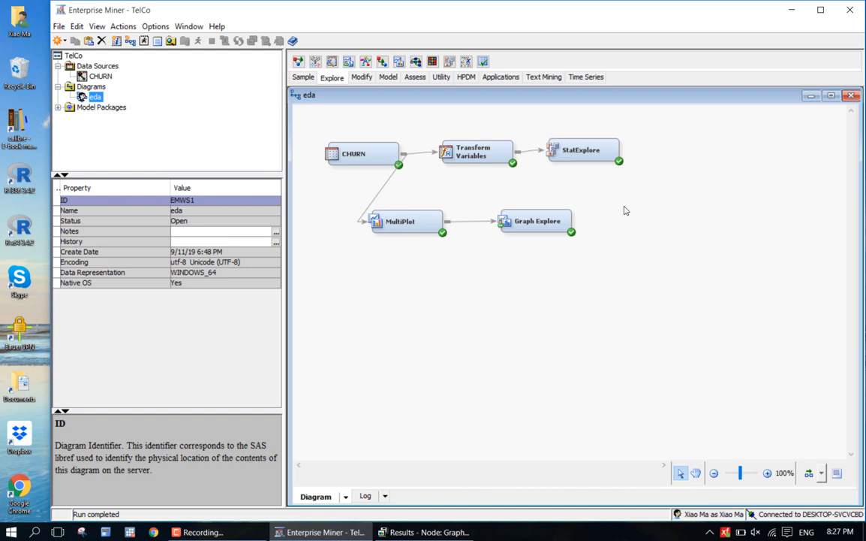
left_click(548, 228)
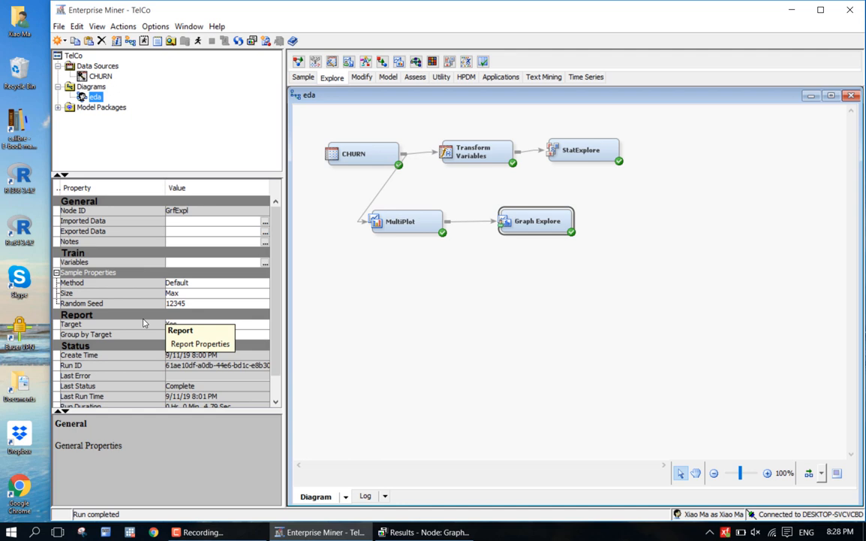
left_click(374, 313)
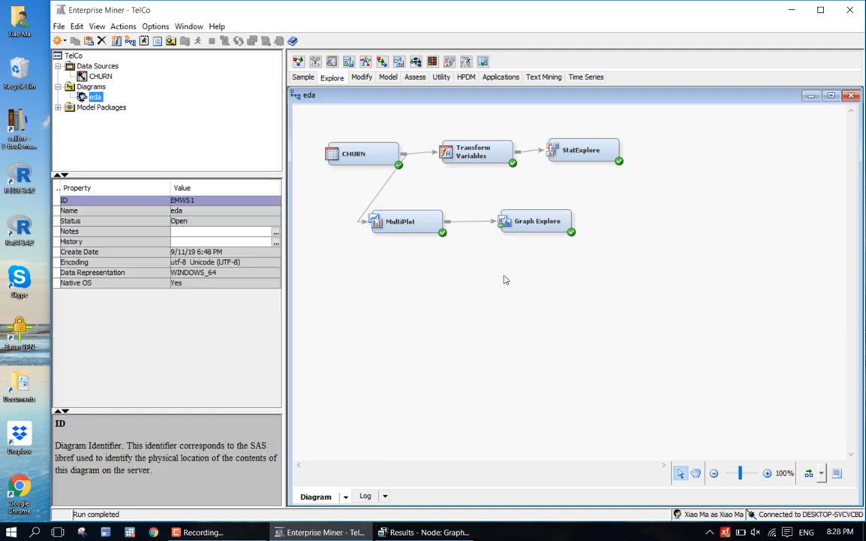